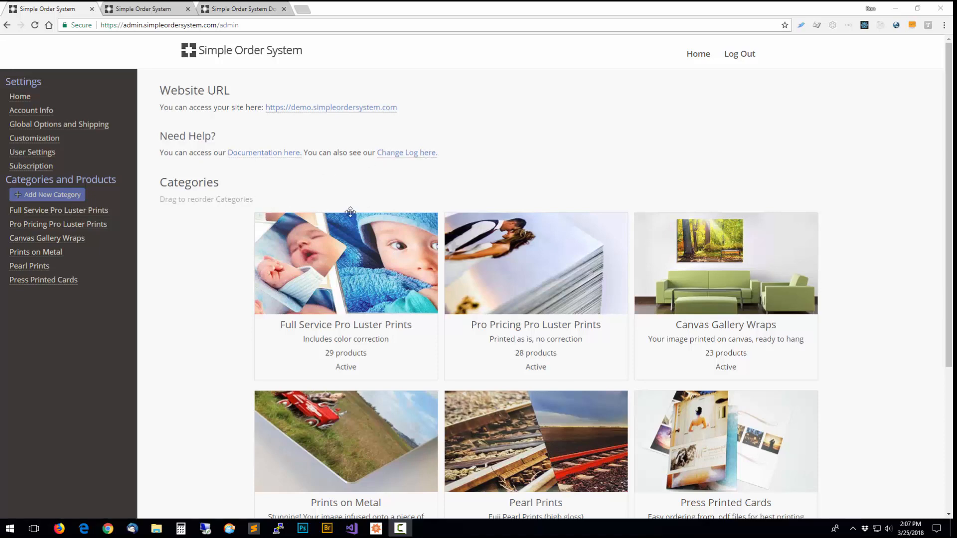
Look over the product categories, and open the Account Info settings to examine the business name and logo URL
scroll(368, 269, down, 4)
scroll(369, 267, up, 4)
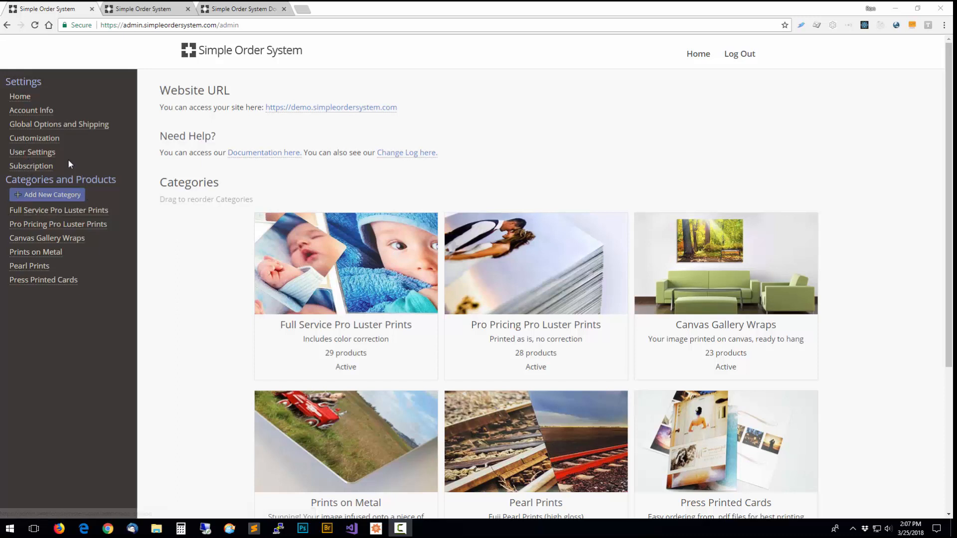
click(39, 110)
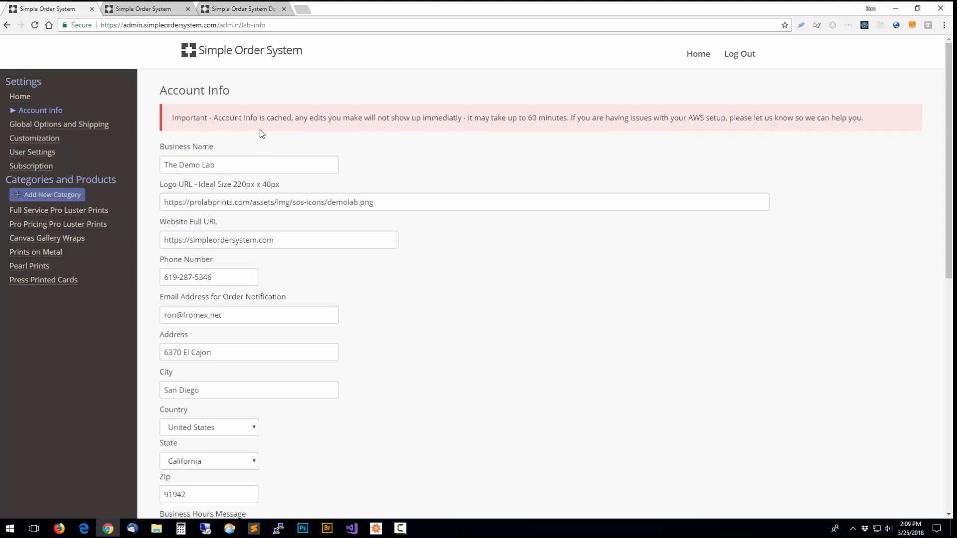
click(219, 165)
click(238, 190)
Consult the Simple Order System documentation page and return to the Account Info settings
click(232, 8)
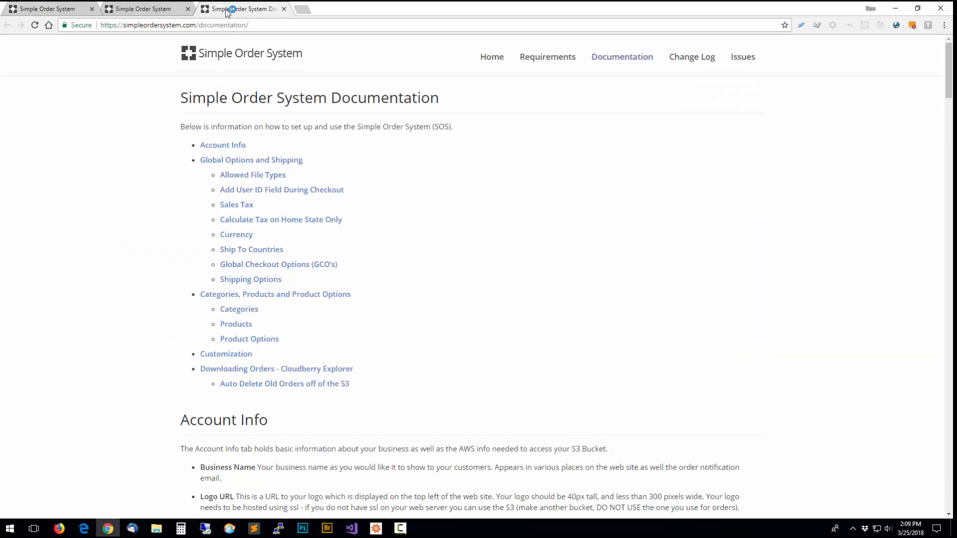
click(163, 11)
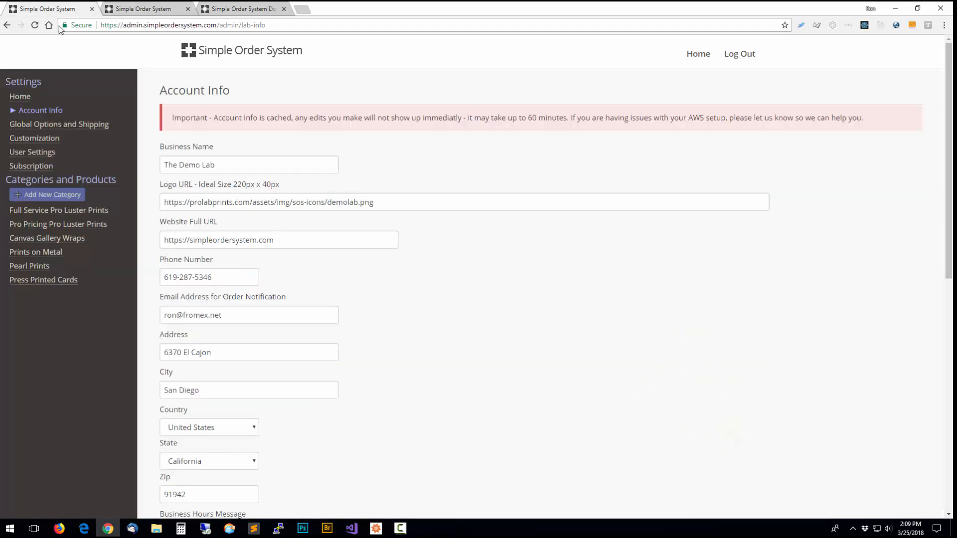
click(55, 9)
Examine the remaining Account Info fields, including the available POS report types, S3 settings and order number prefix
scroll(211, 468, down, 5)
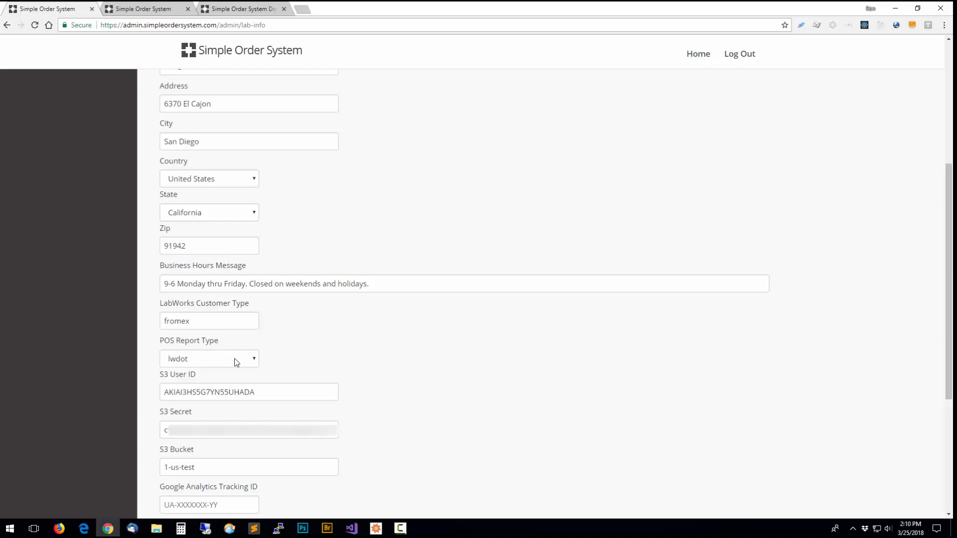
click(253, 359)
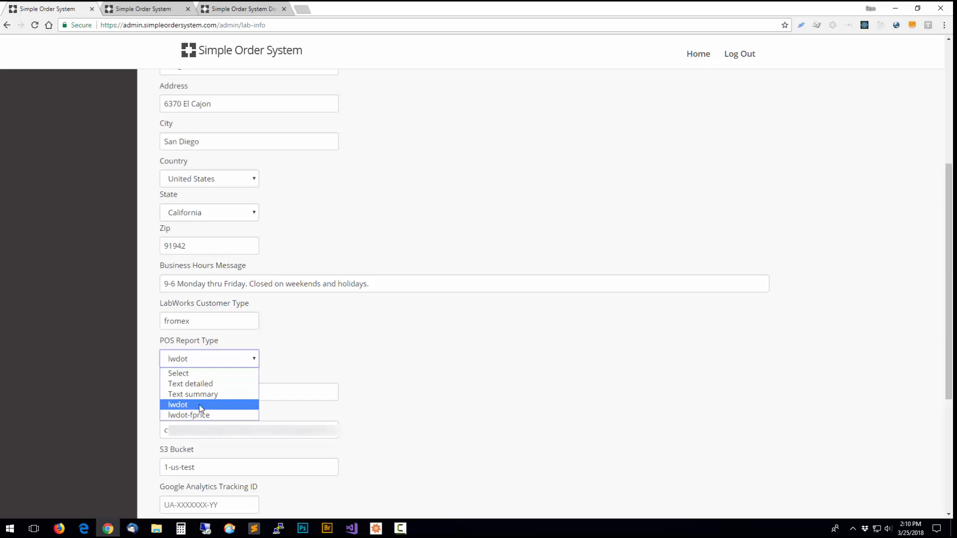
click(310, 350)
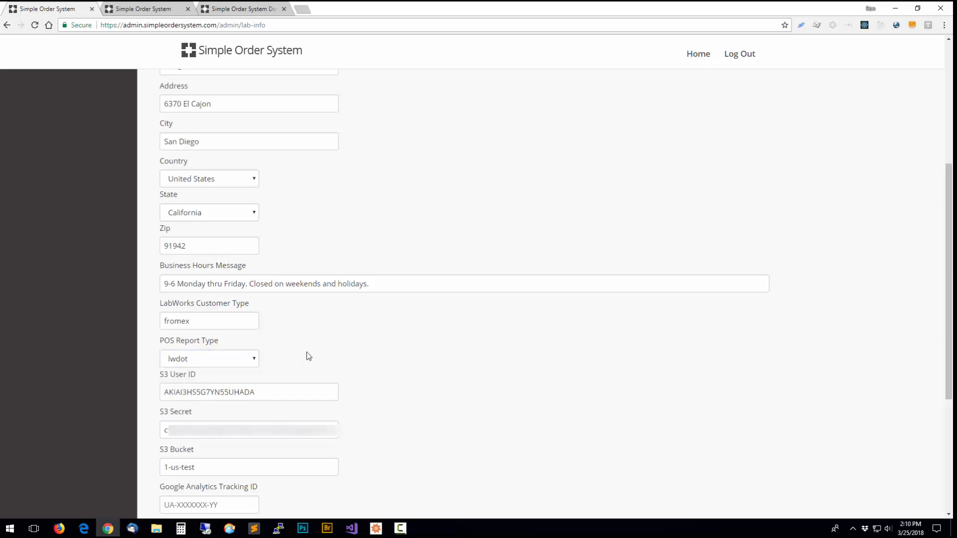
scroll(366, 360, down, 3)
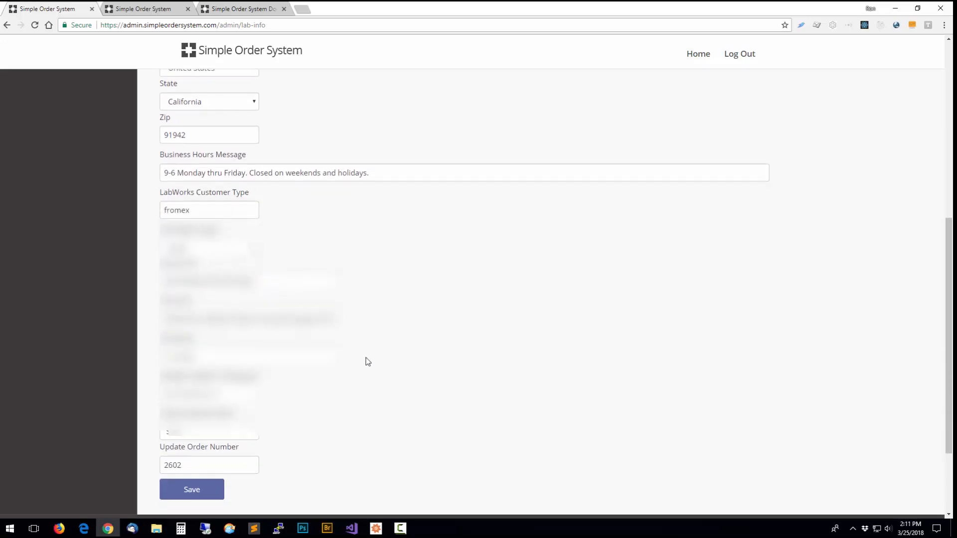
scroll(368, 349, down, 2)
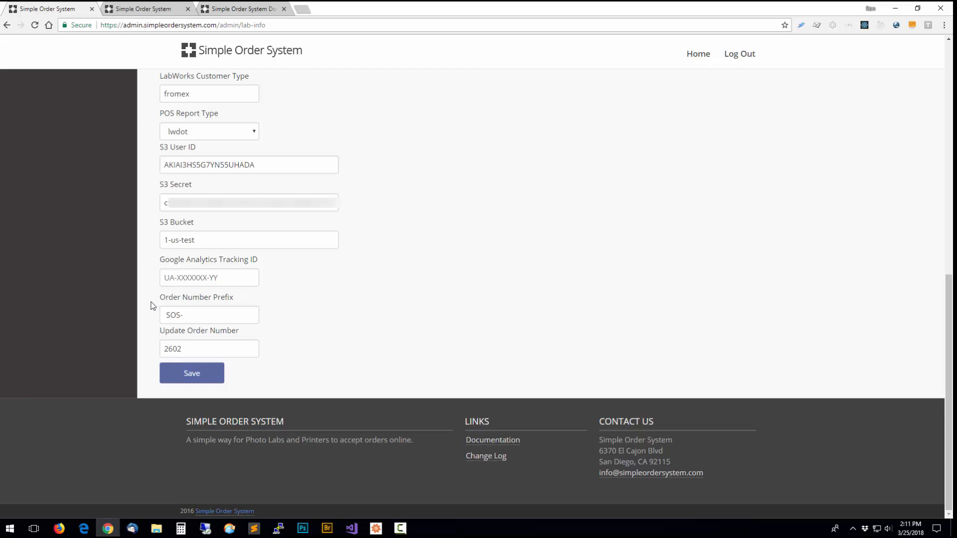
scroll(144, 286, up, 12)
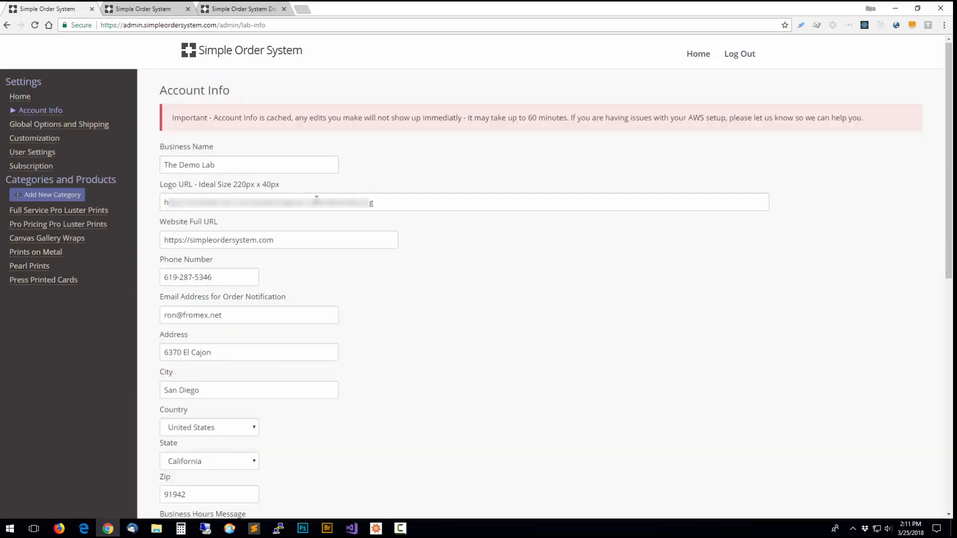
Open the Global Options and Shipping settings and view the available currency choices
click(69, 129)
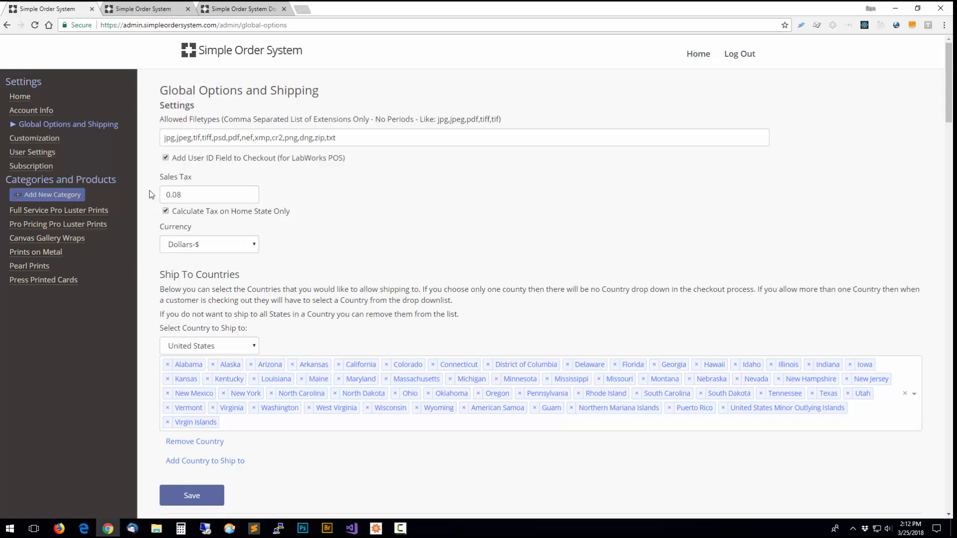
click(201, 250)
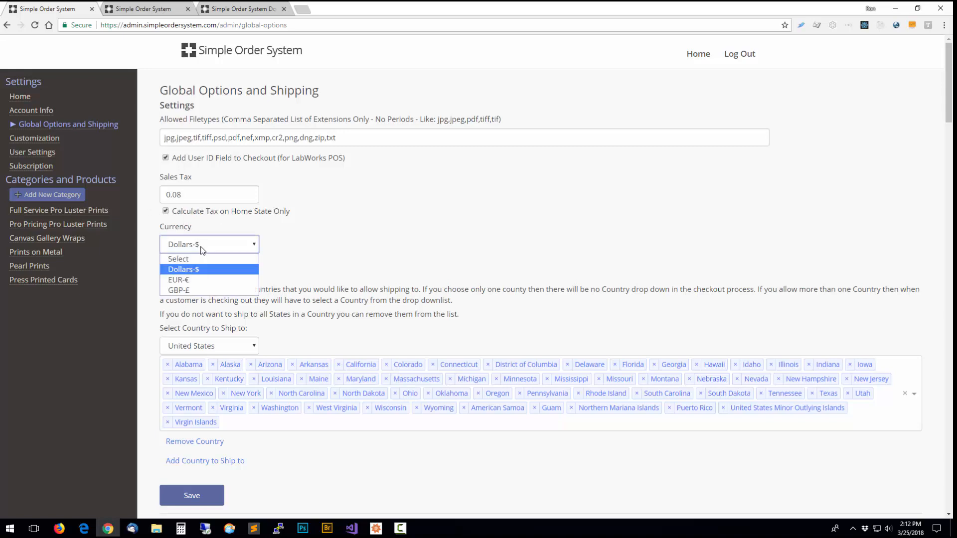
click(174, 248)
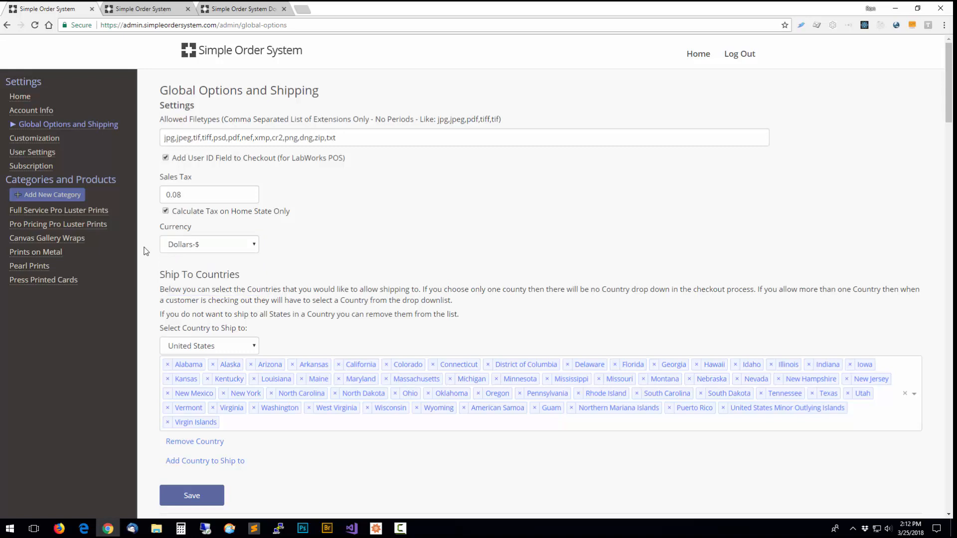
Add an extra ship-to country entry and remove it without choosing a country
scroll(147, 257, down, 4)
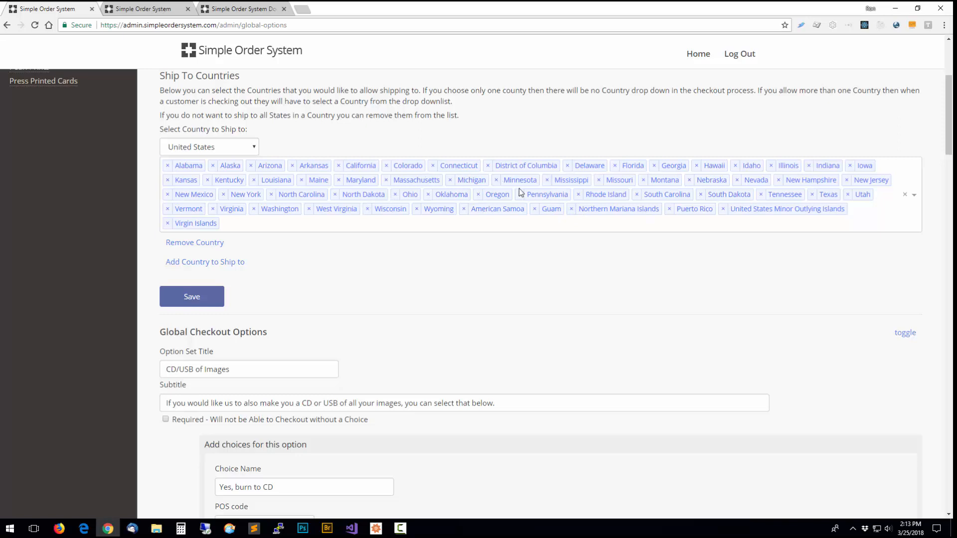
click(199, 264)
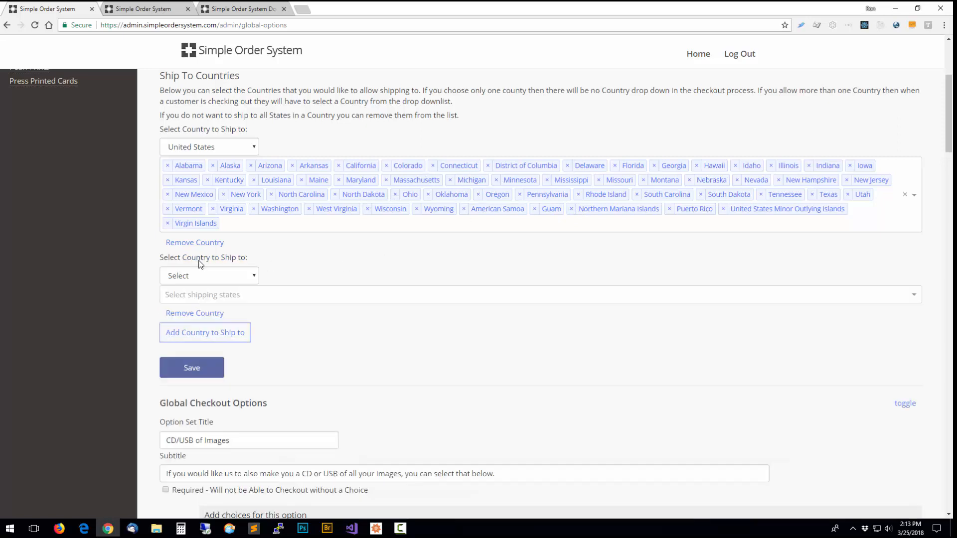
click(210, 275)
click(273, 260)
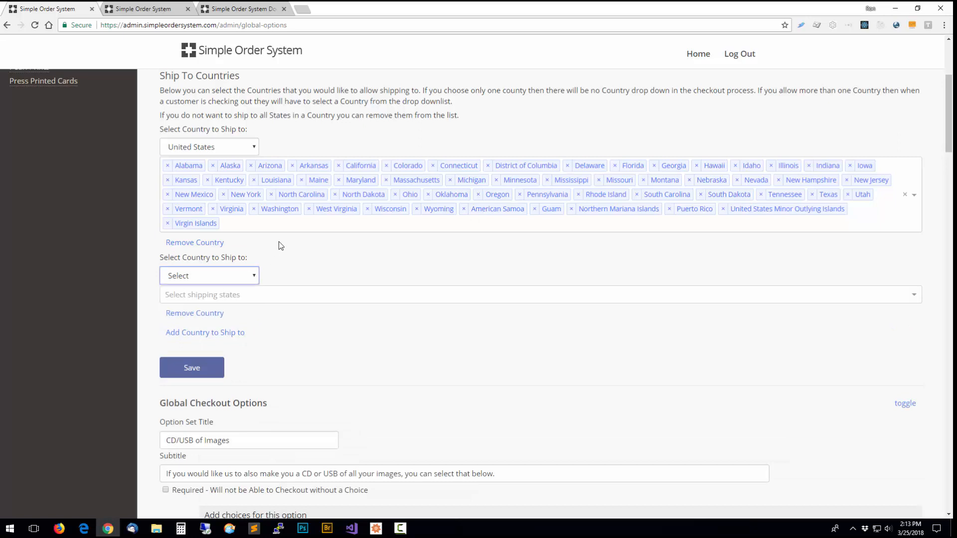
click(202, 314)
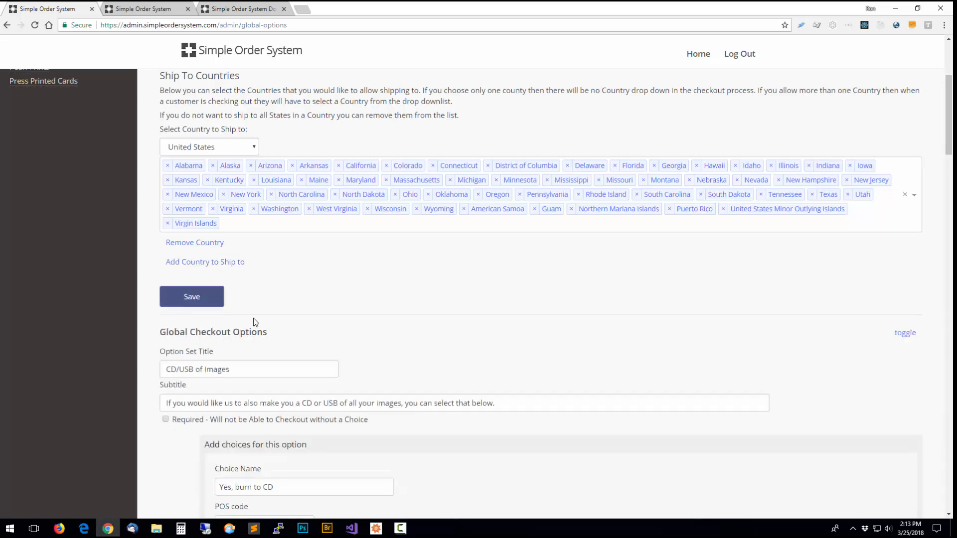
Examine the CD/USB of Images option set in Global Checkout Options, including each choice's POS code, price and percent charge
scroll(297, 251, down, 1)
scroll(299, 252, down, 3)
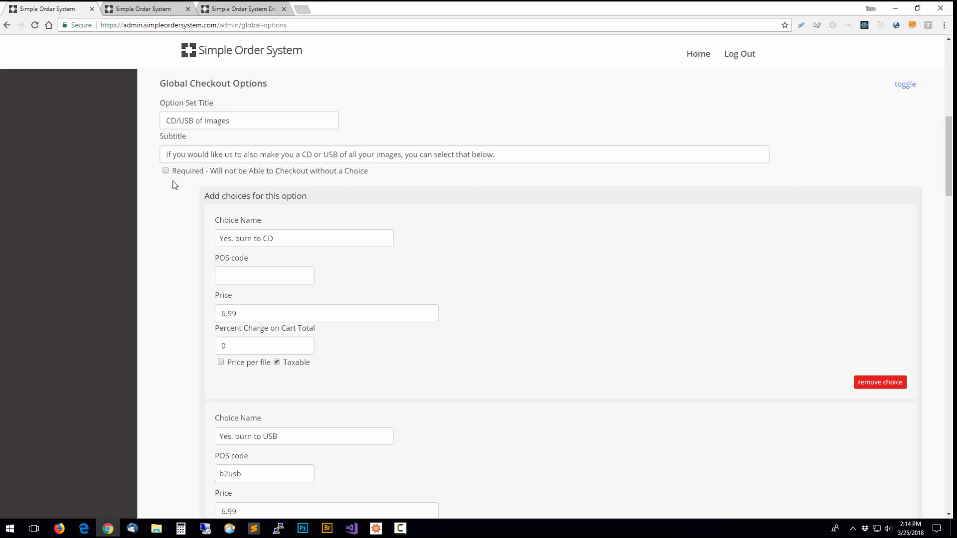
scroll(209, 223, down, 2)
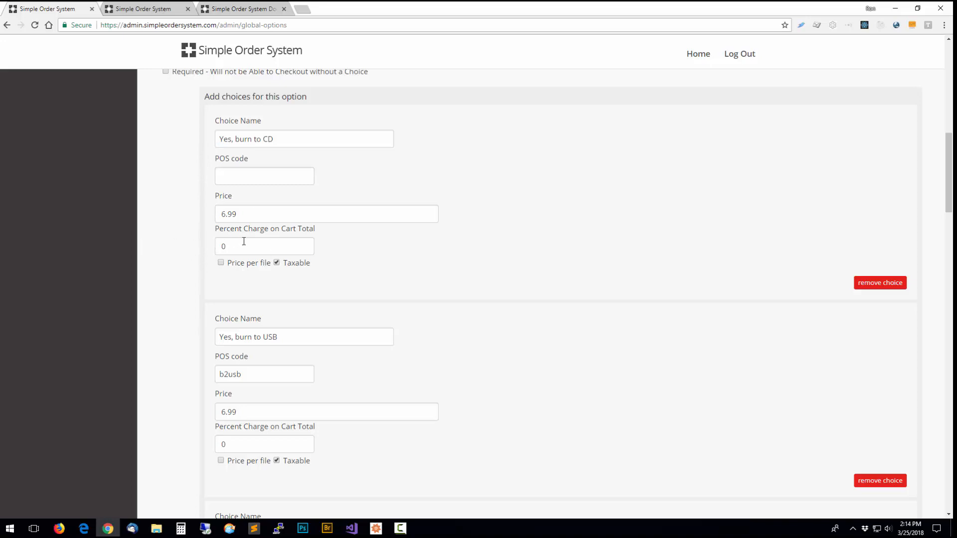
scroll(304, 272, down, 1)
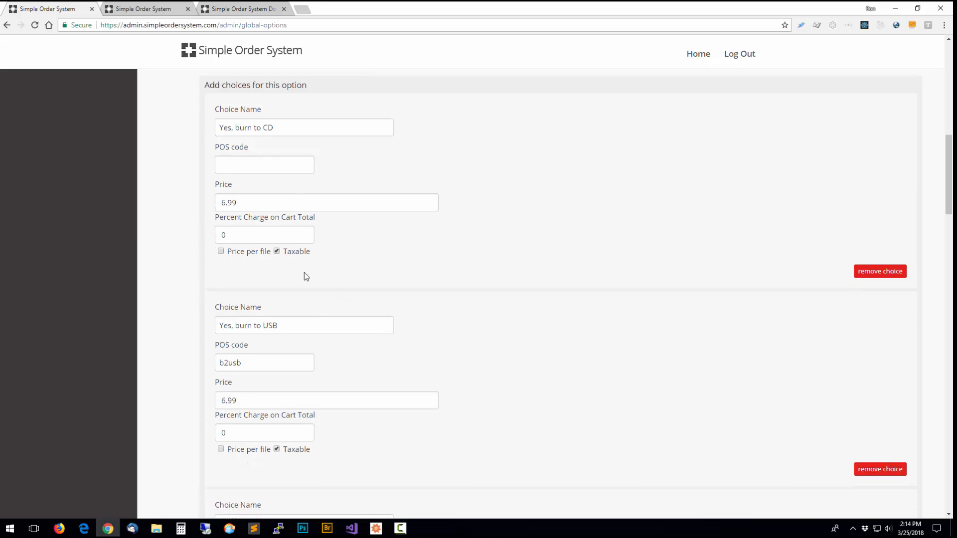
scroll(304, 265, up, 2)
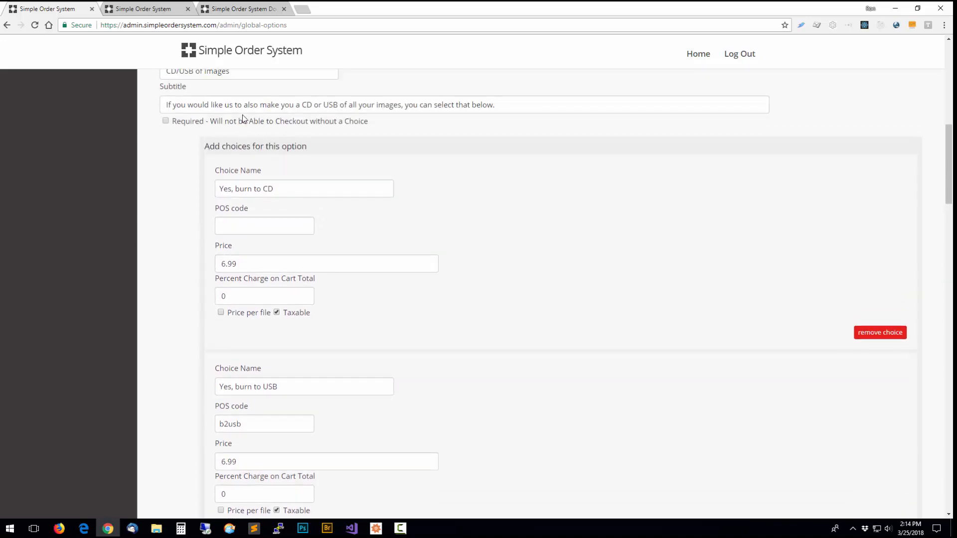
scroll(266, 181, up, 1)
scroll(312, 194, down, 2)
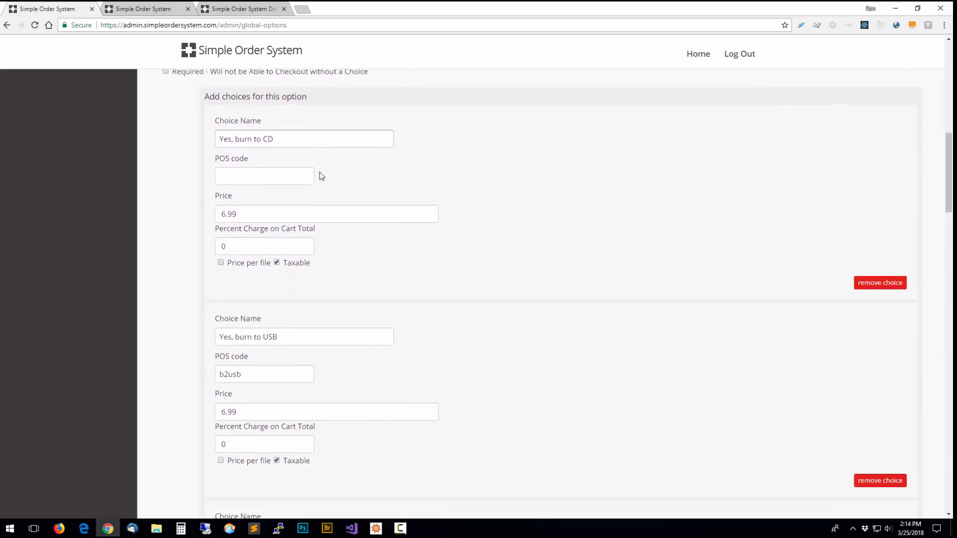
scroll(319, 292, down, 3)
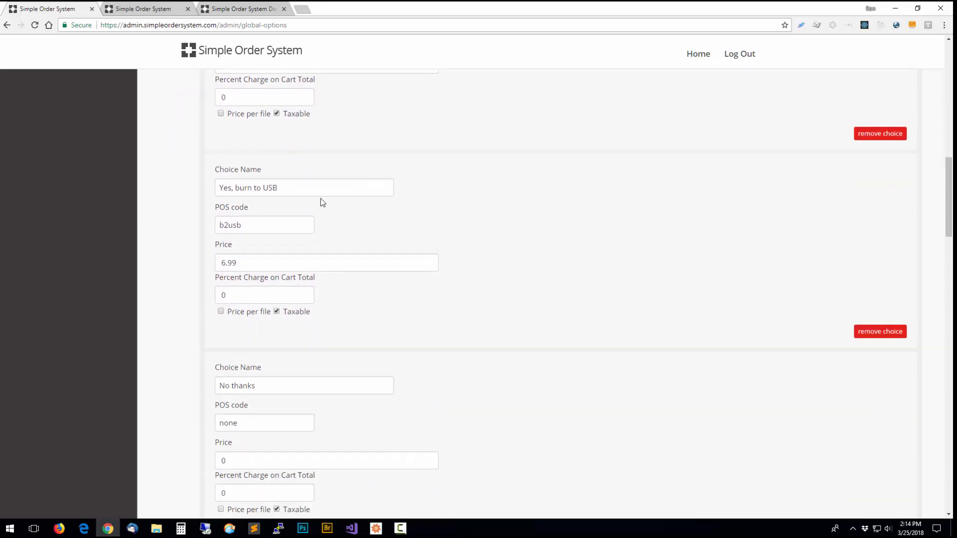
scroll(335, 225, down, 4)
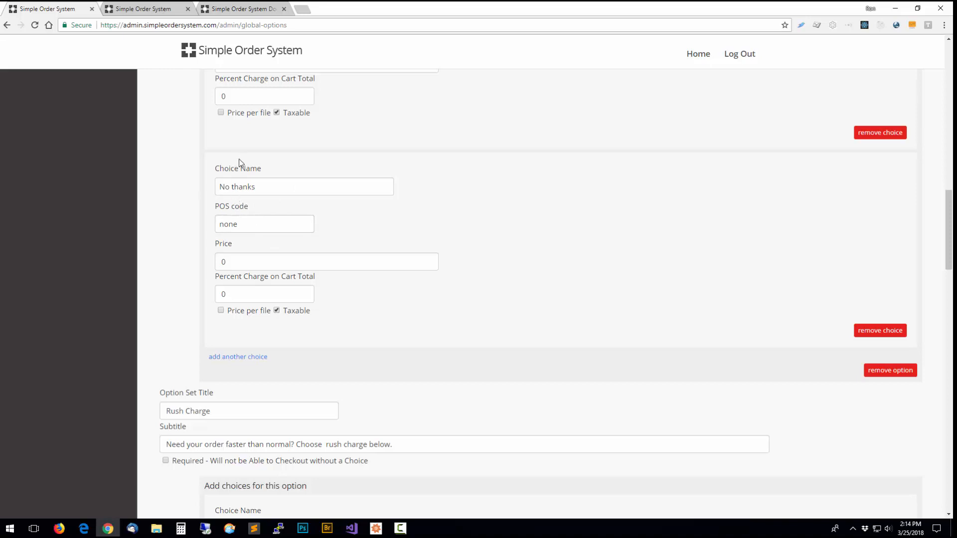
scroll(229, 157, up, 3)
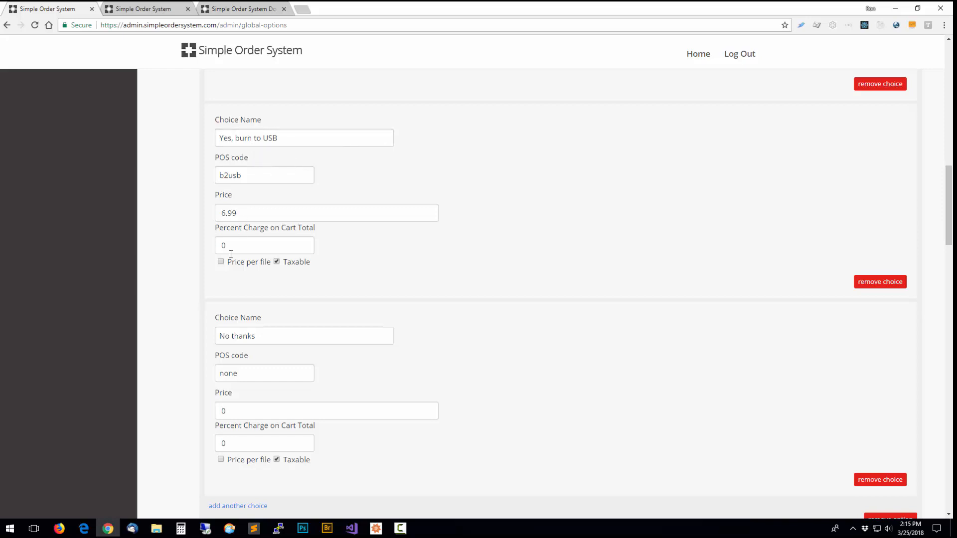
scroll(230, 254, down, 4)
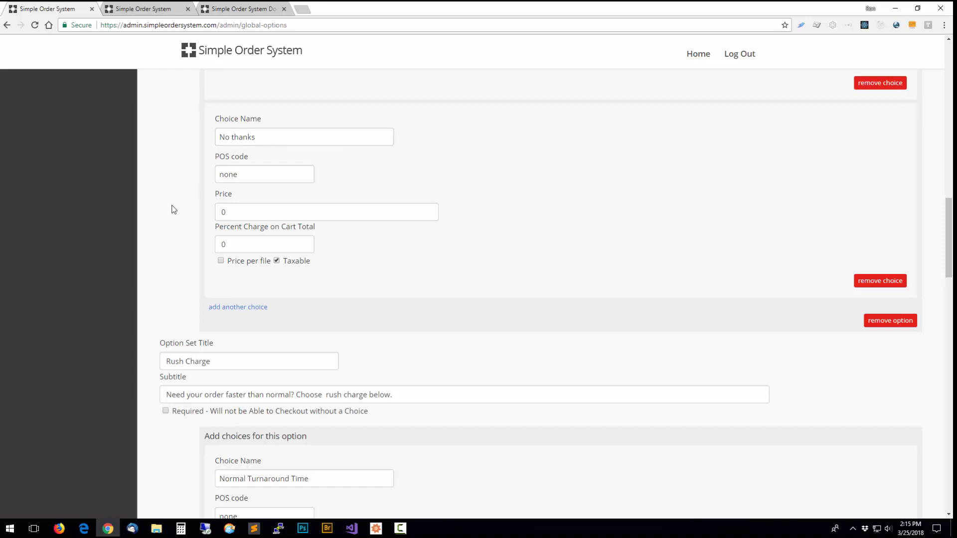
Examine the Rush Charge option set with its Normal Turnaround Time and 2 Hour Rush choices
scroll(178, 208, down, 2)
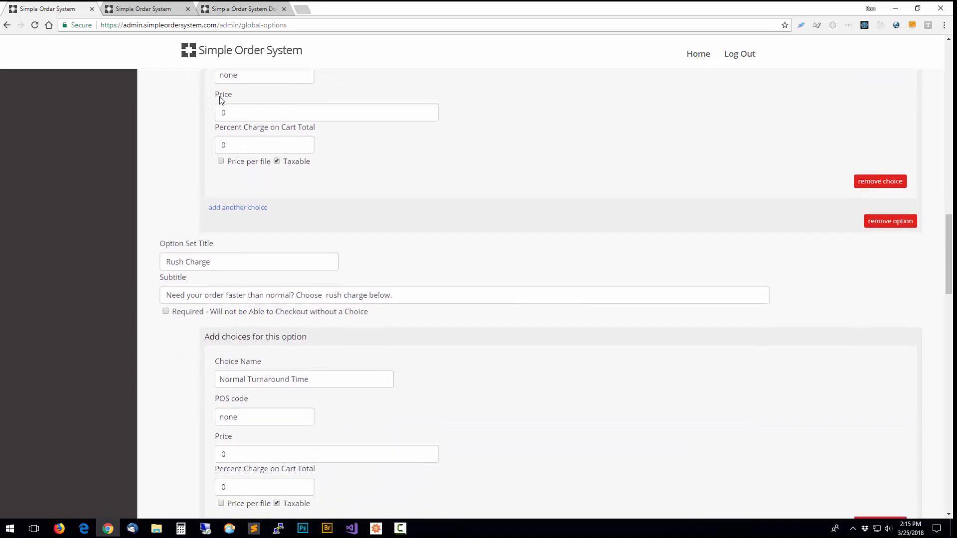
scroll(176, 230, down, 1)
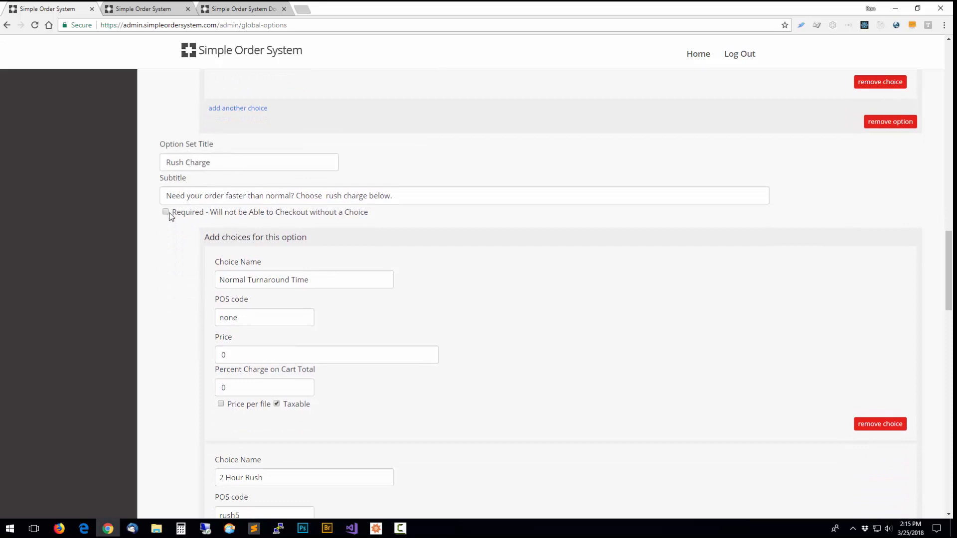
scroll(171, 214, down, 2)
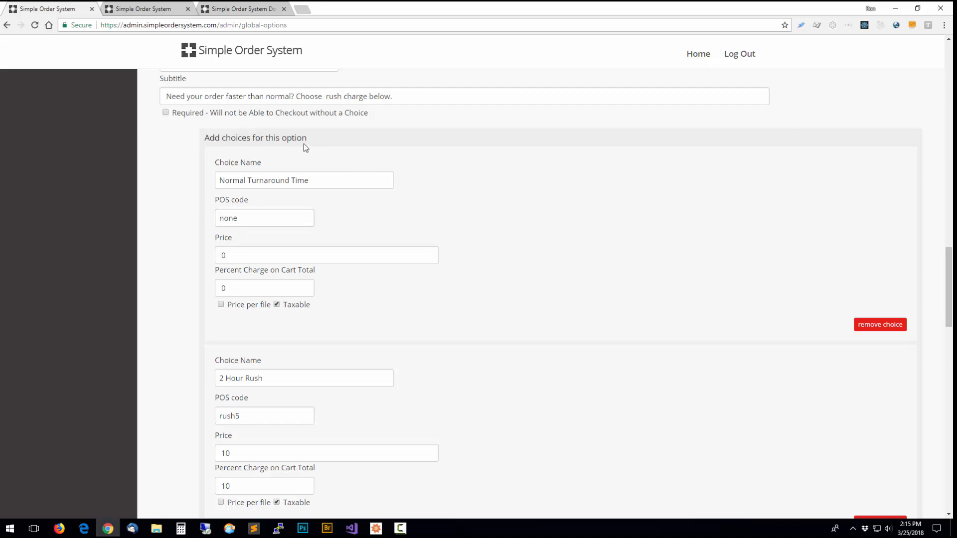
scroll(259, 132, up, 1)
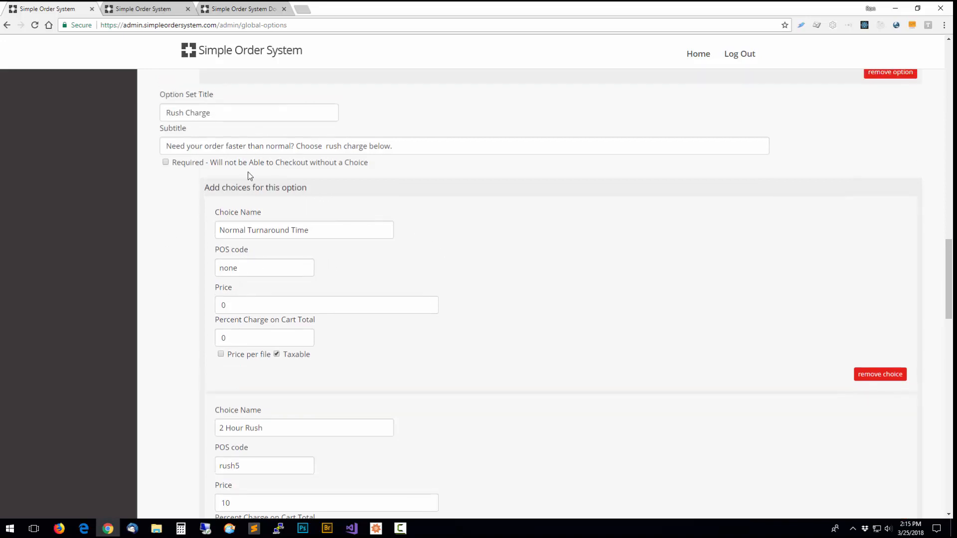
scroll(303, 220, down, 1)
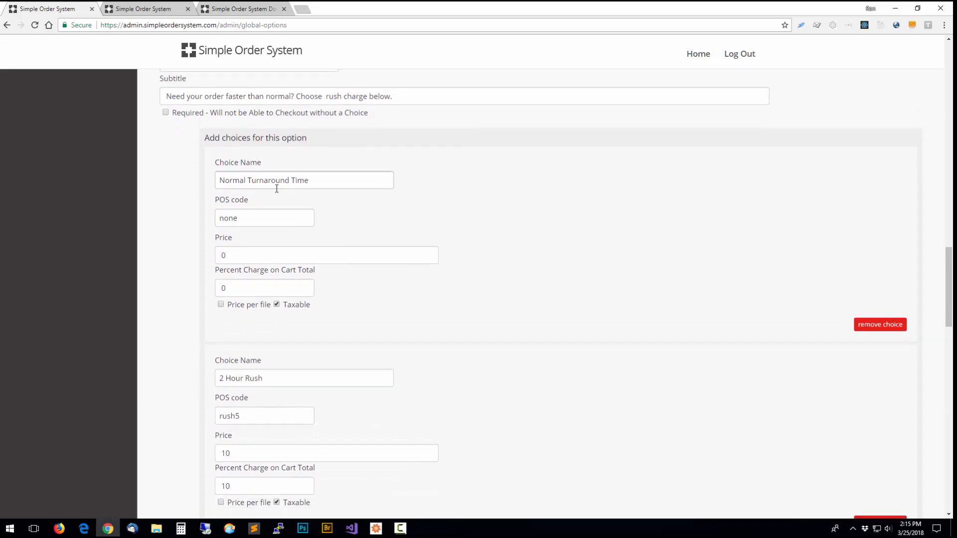
scroll(290, 248, down, 3)
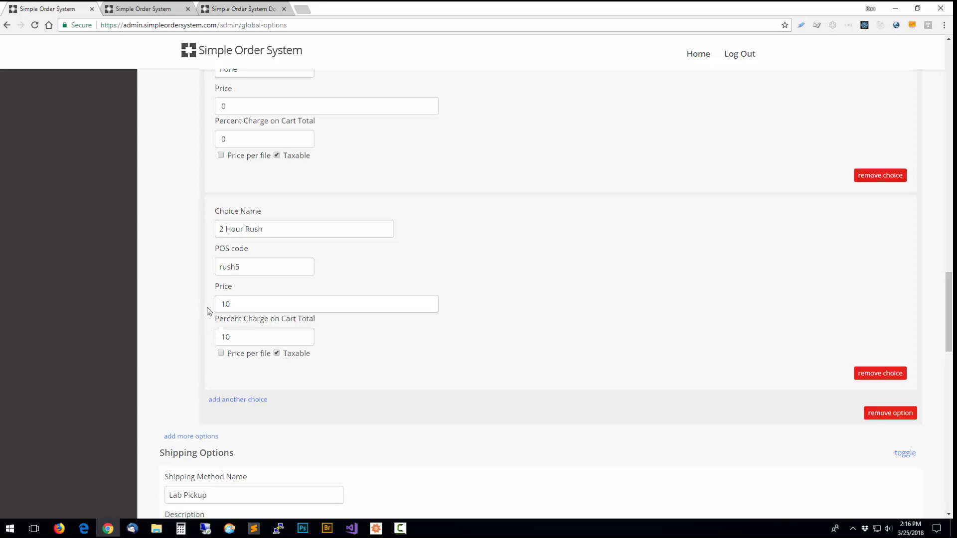
Add a blank option set with one empty choice below the Rush Charge set and remove that option set again
scroll(208, 310, down, 1)
scroll(208, 310, down, 5)
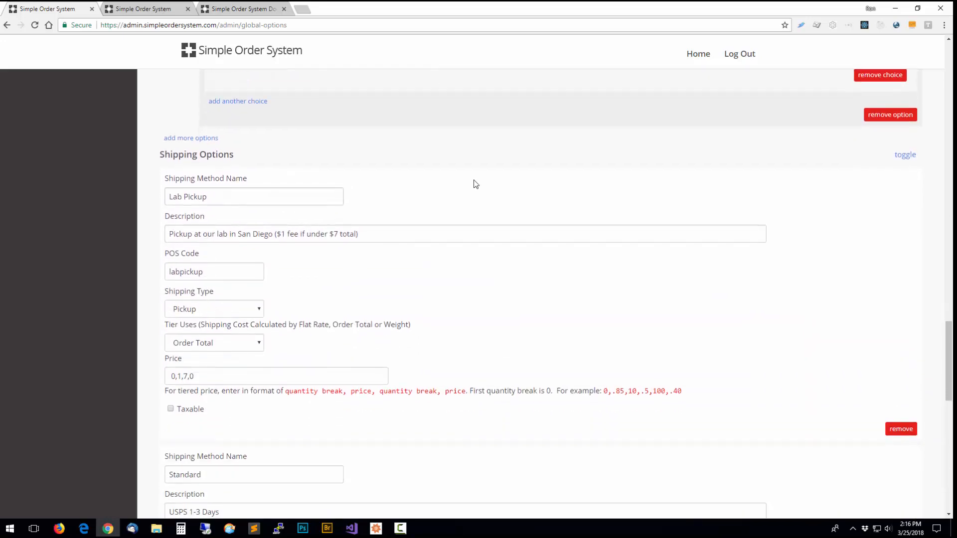
scroll(369, 189, up, 3)
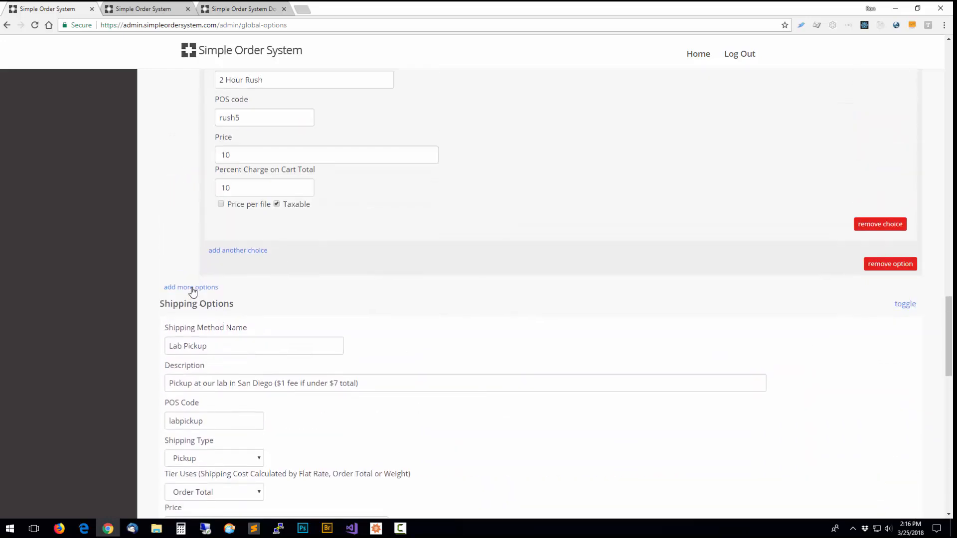
click(192, 291)
click(203, 301)
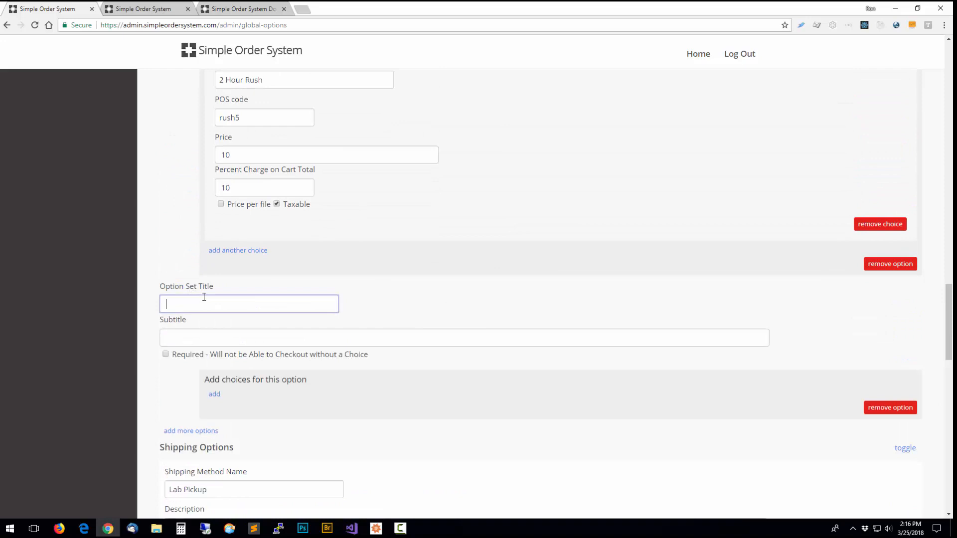
click(186, 337)
click(215, 394)
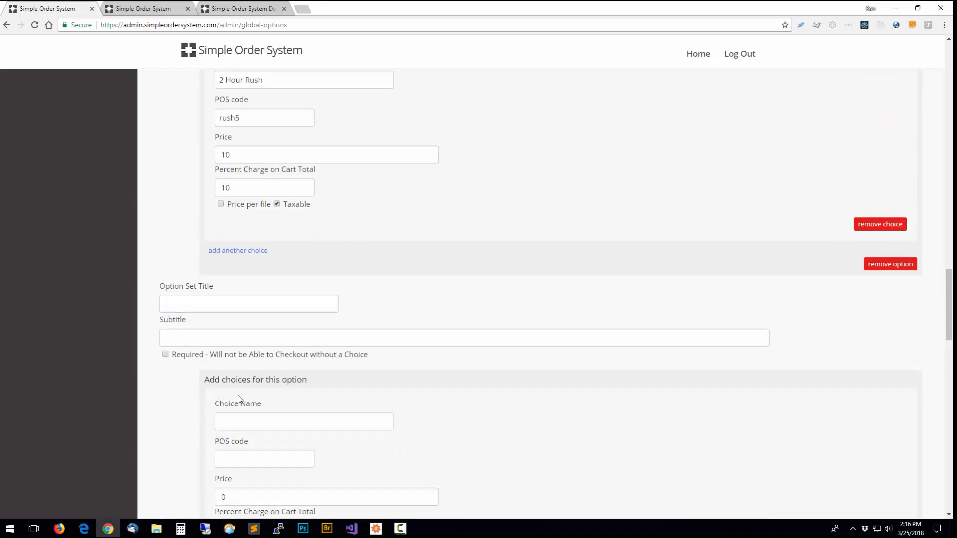
scroll(250, 405, down, 4)
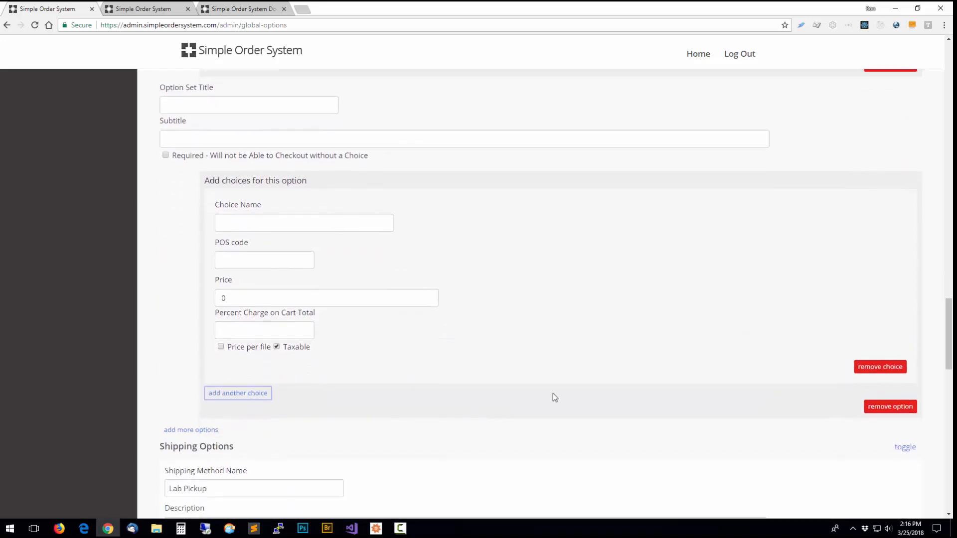
click(892, 407)
scroll(359, 296, up, 6)
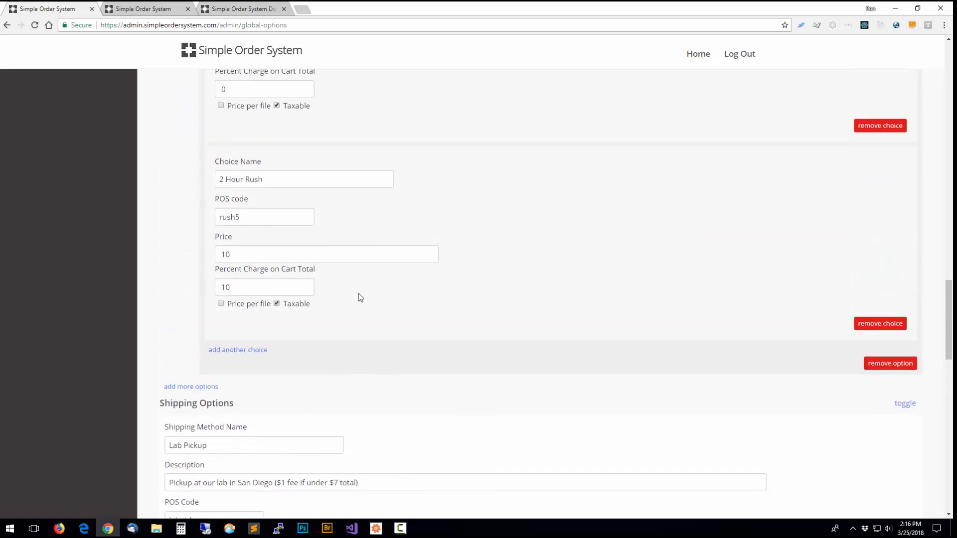
Look through the configured shipping methods and view the available Shipping Type choices for Lab Pickup
scroll(358, 297, down, 2)
scroll(263, 300, down, 2)
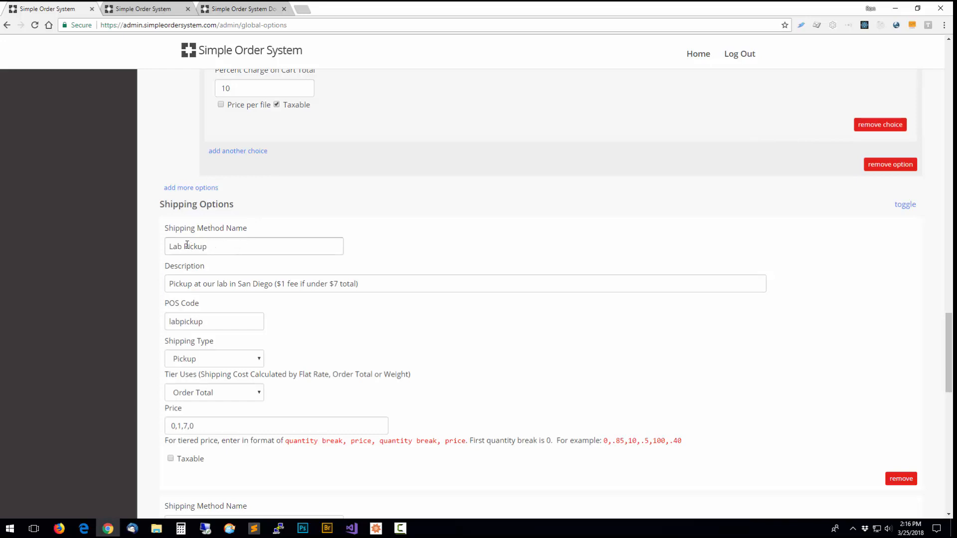
scroll(235, 268, down, 10)
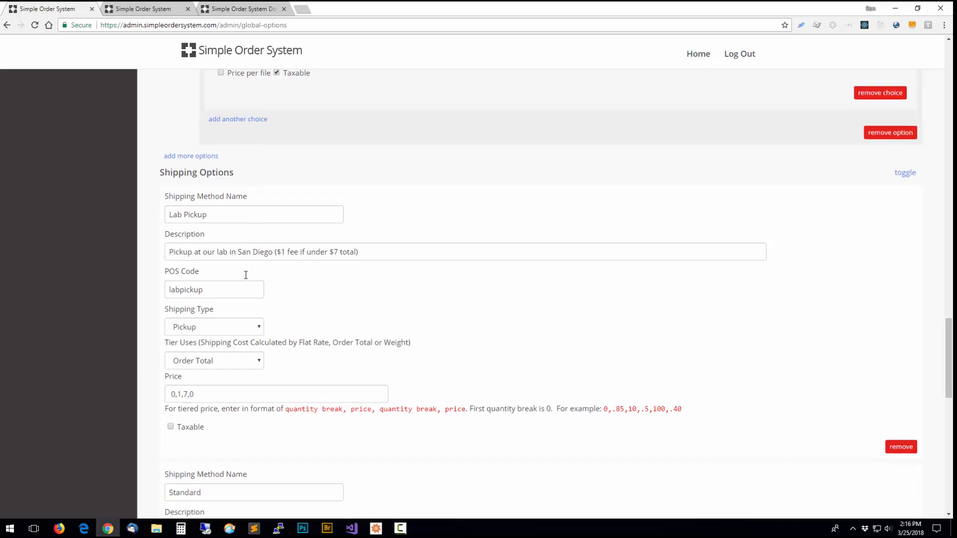
scroll(245, 276, down, 4)
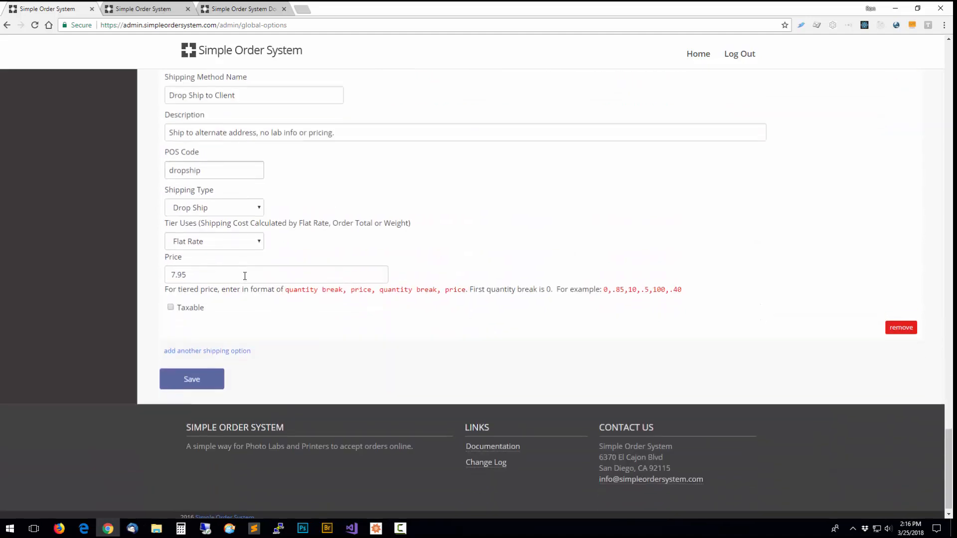
scroll(223, 277, up, 10)
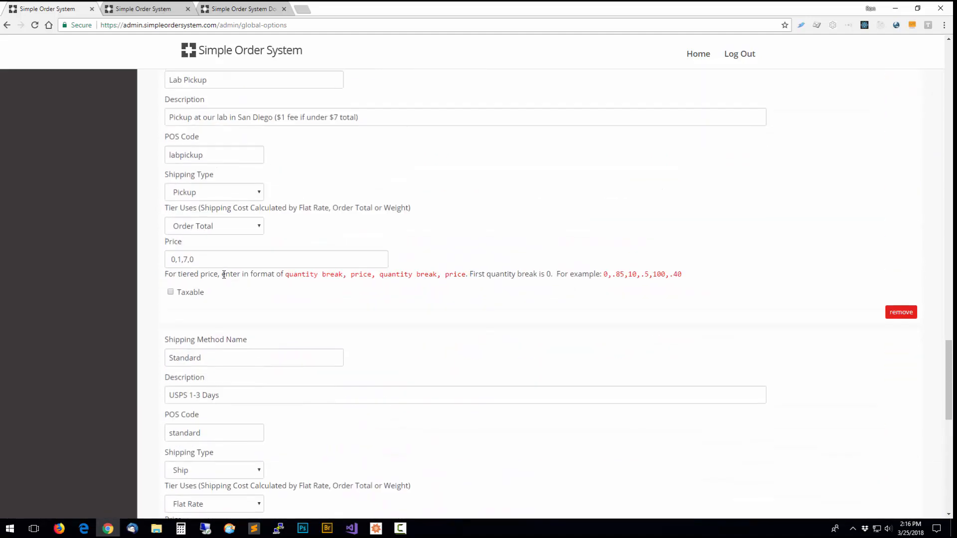
scroll(223, 276, up, 3)
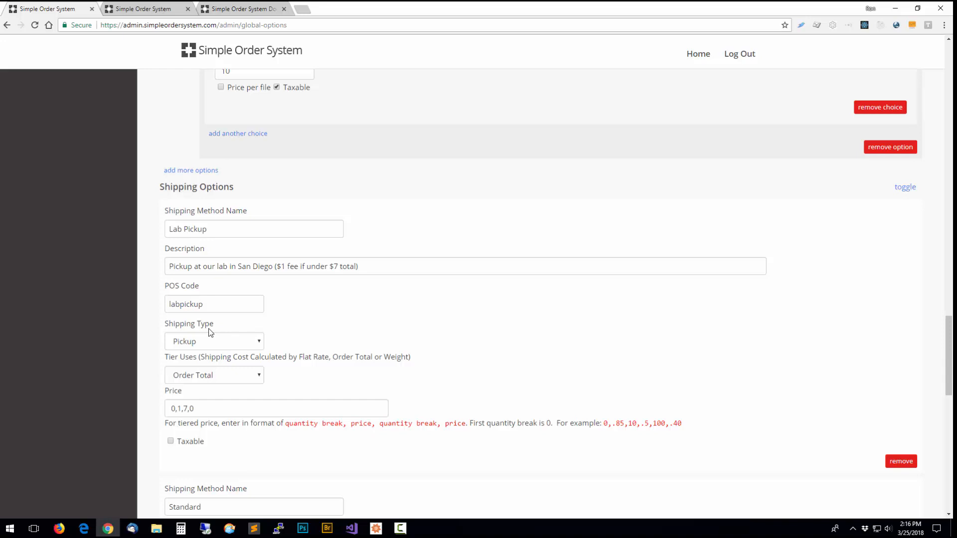
click(255, 342)
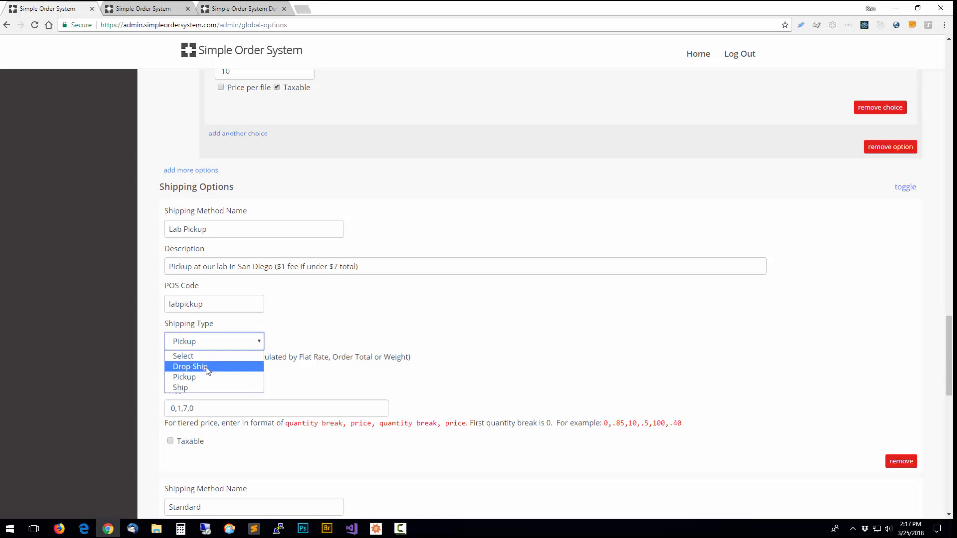
click(322, 321)
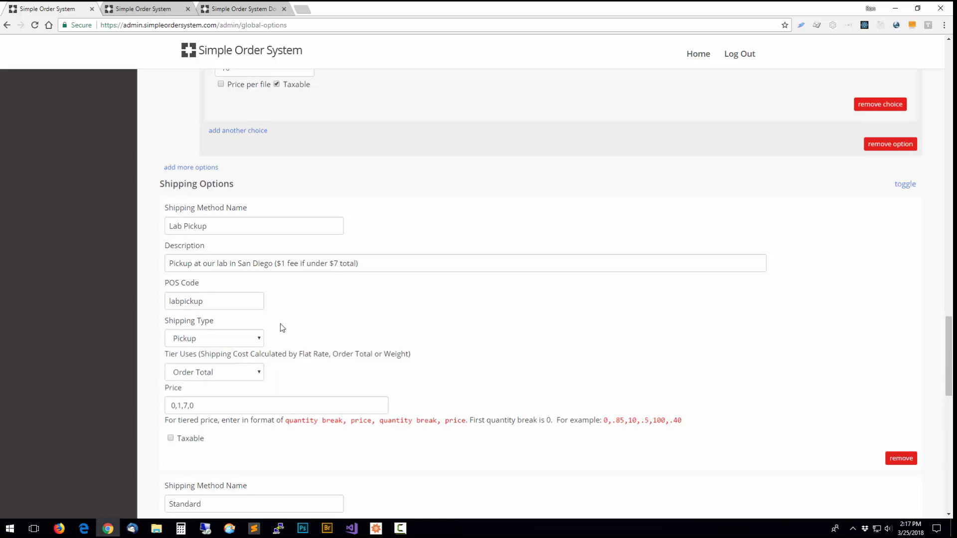
Examine Lab Pickup's tiered price and its Tier Uses choices, keeping Order Total selected
scroll(280, 324, down, 2)
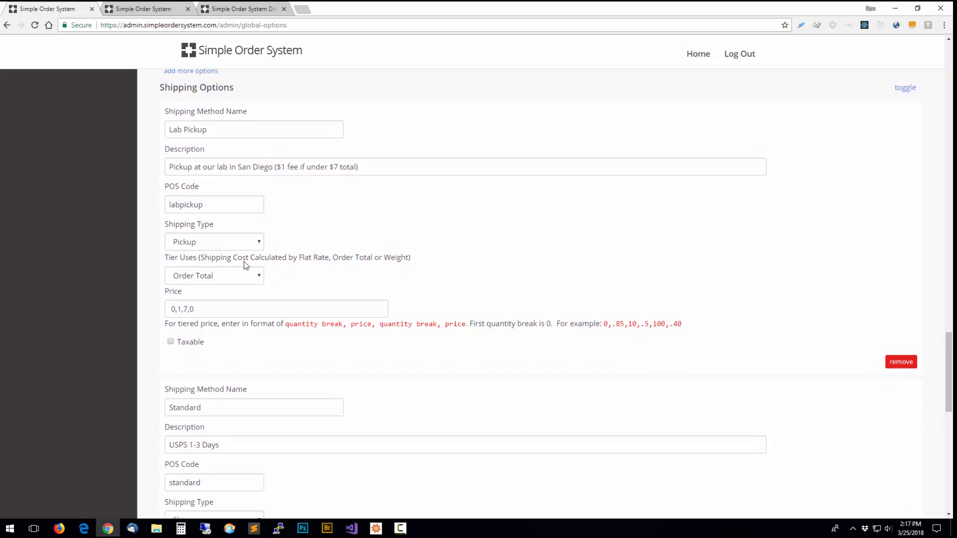
drag(200, 312, 150, 314)
click(153, 269)
click(259, 277)
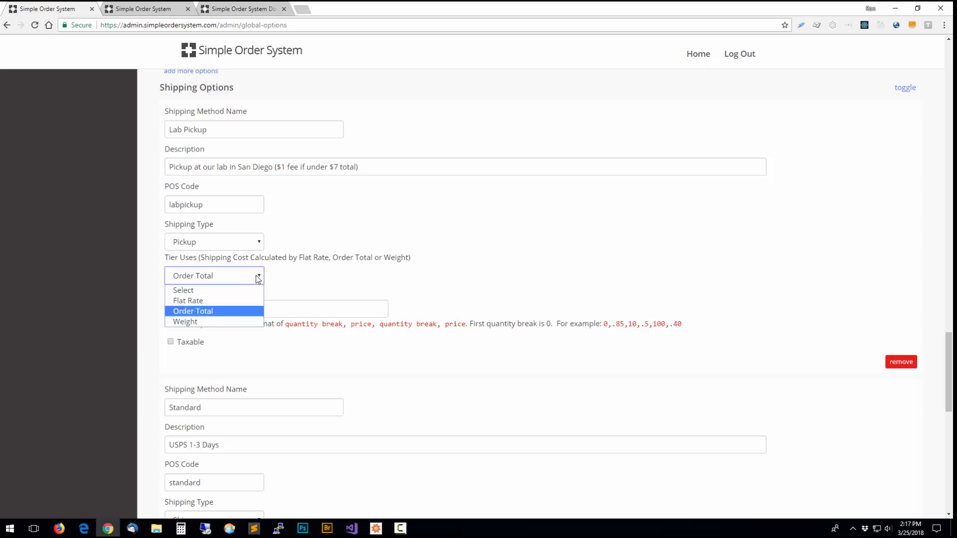
click(209, 313)
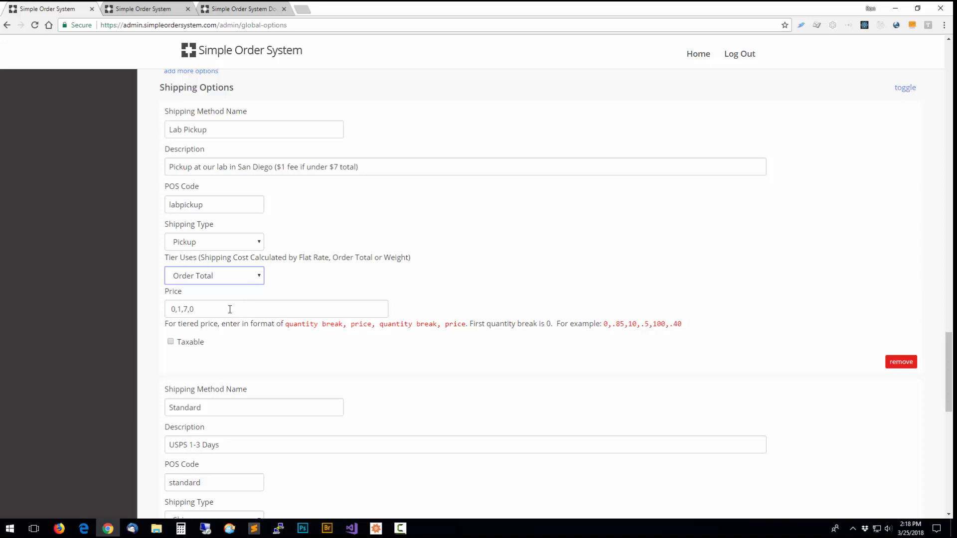
Examine the shipping type, tier basis and price of the Standard and Drop Ship to Client methods
scroll(229, 309, down, 4)
scroll(239, 184, down, 1)
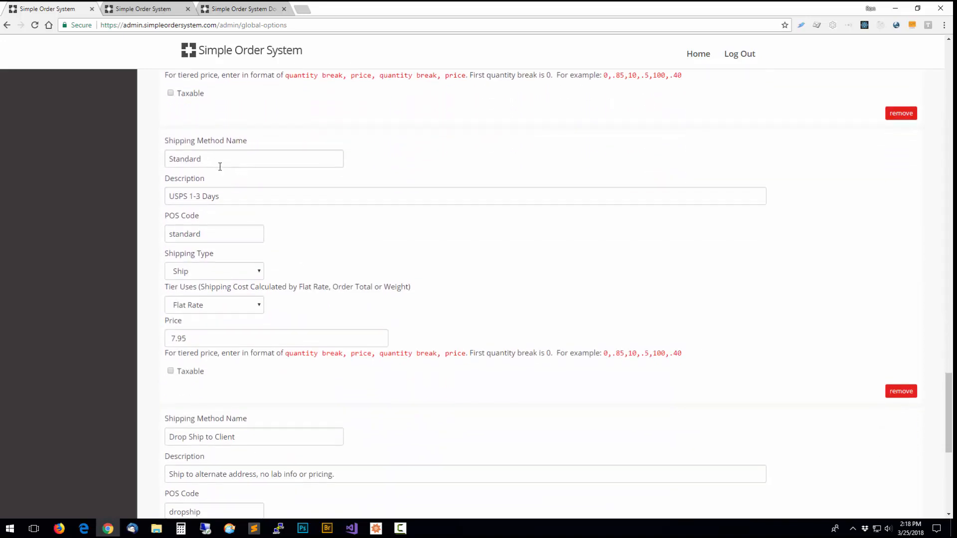
scroll(219, 271, down, 2)
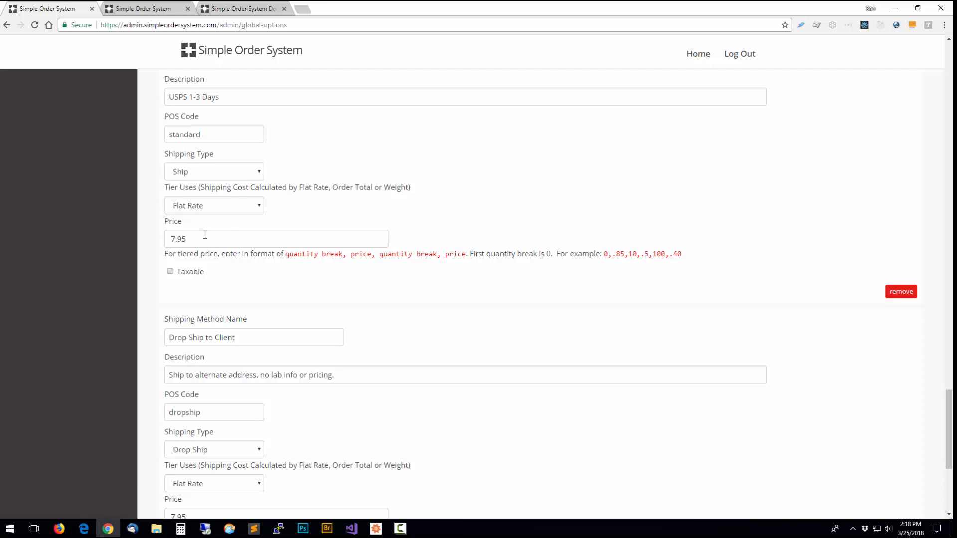
scroll(138, 287, down, 4)
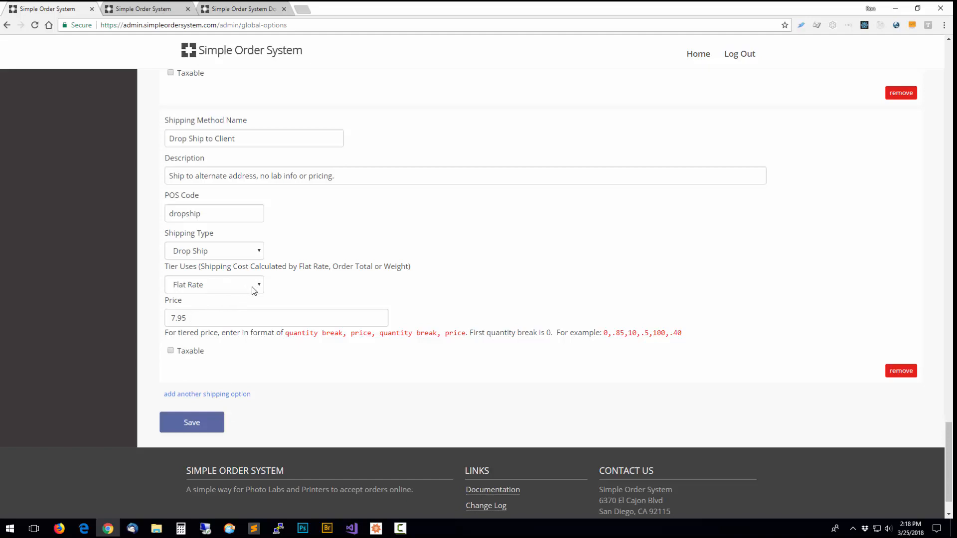
Open the Customization settings
scroll(128, 431, up, 20)
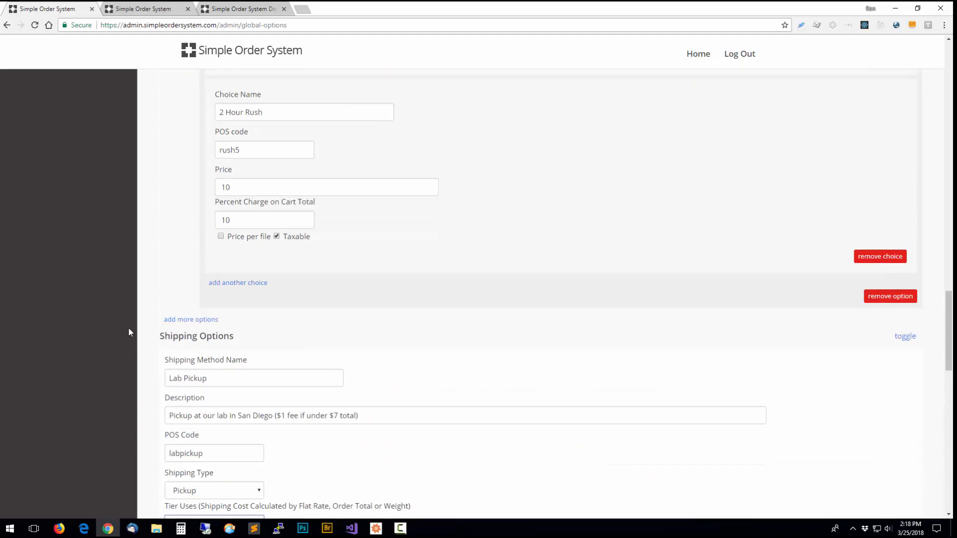
scroll(124, 291, up, 4)
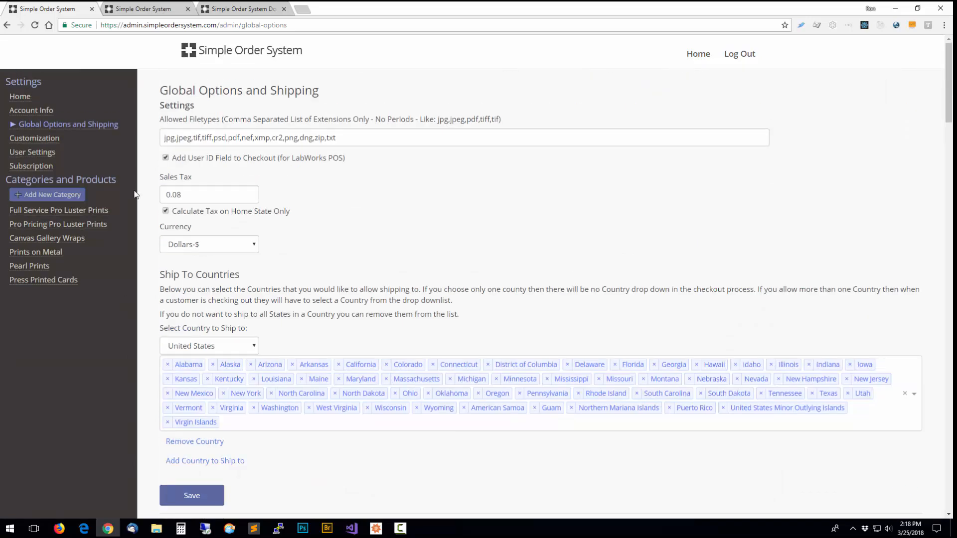
click(44, 139)
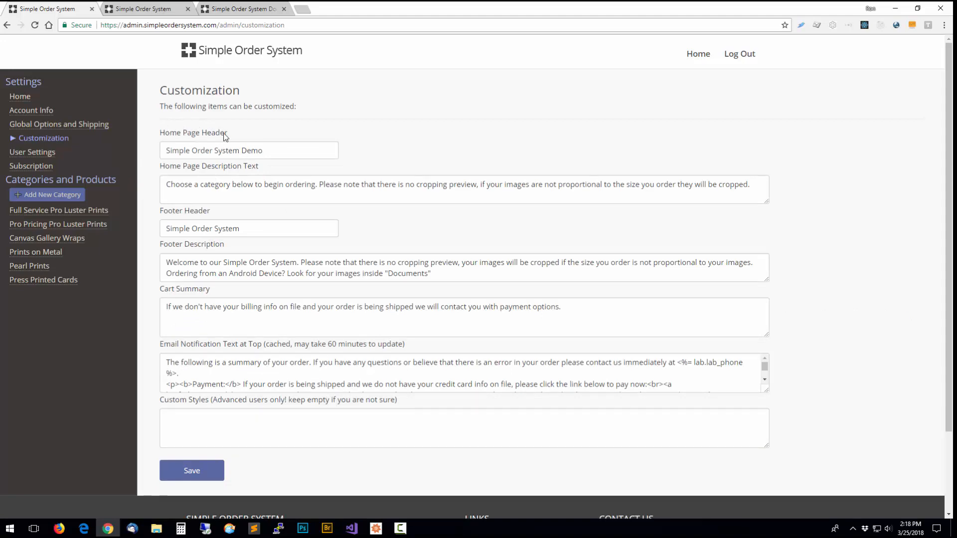
Locate the customized home page header, description, footer header and footer description on the demo storefront, and return to the Customization settings
click(230, 9)
click(144, 9)
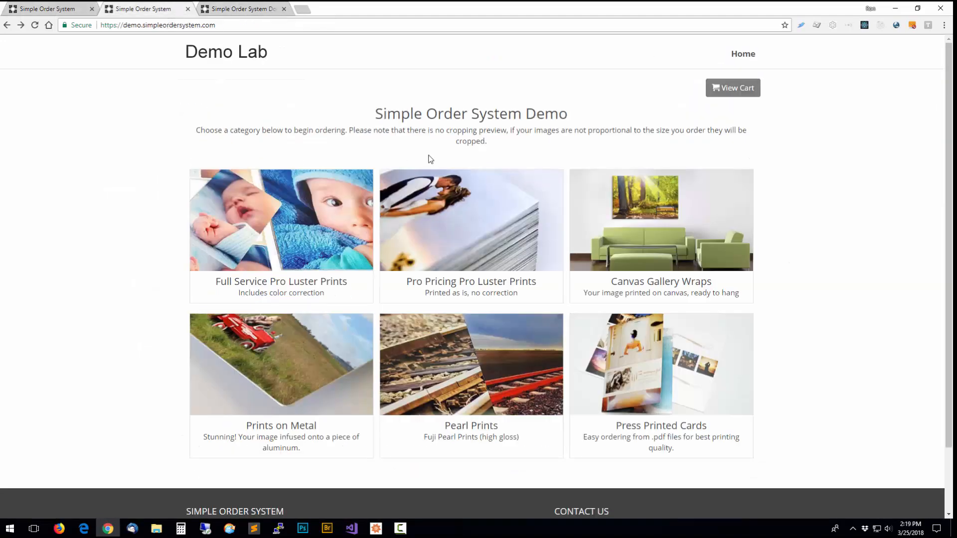
drag(369, 112, 605, 113)
scroll(390, 265, down, 3)
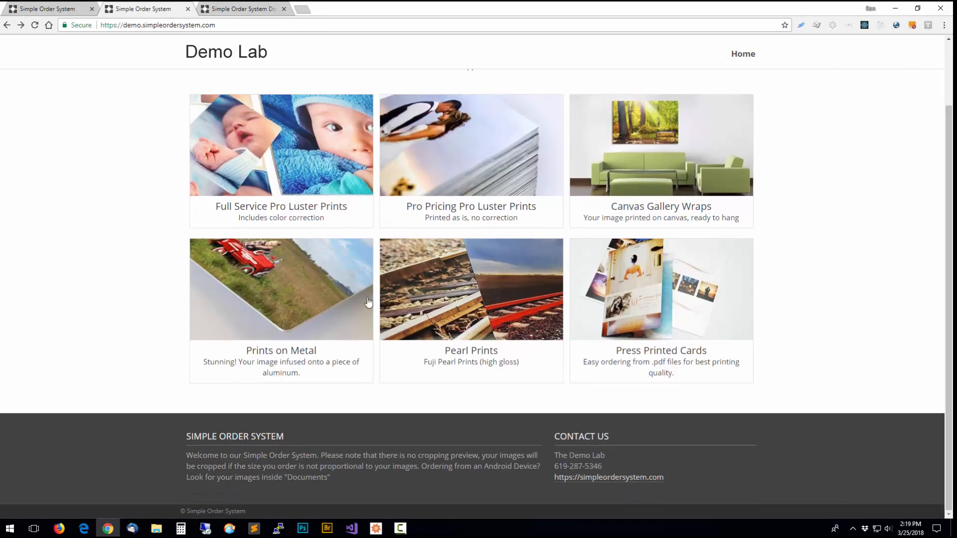
drag(188, 436, 311, 446)
triple_click(315, 477)
click(158, 443)
scroll(324, 404, up, 3)
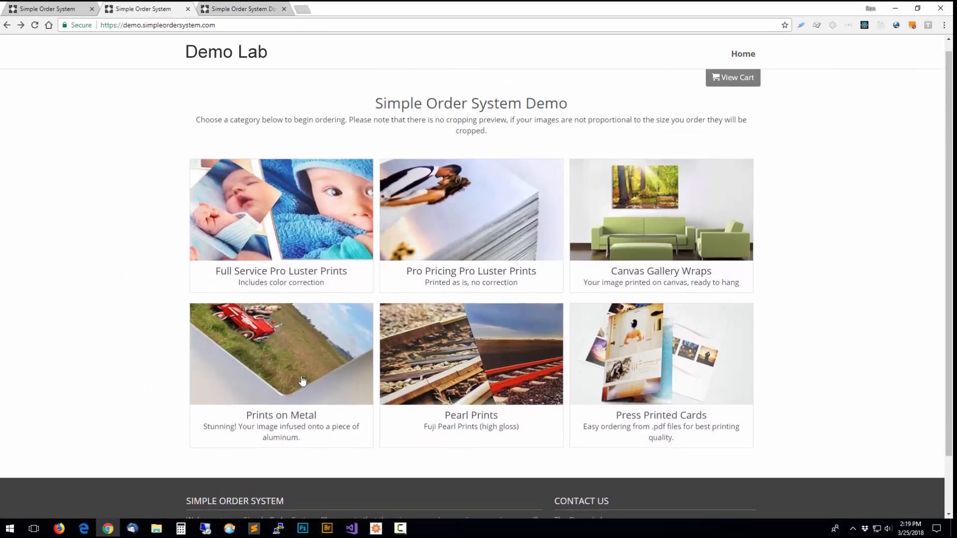
drag(196, 130, 535, 156)
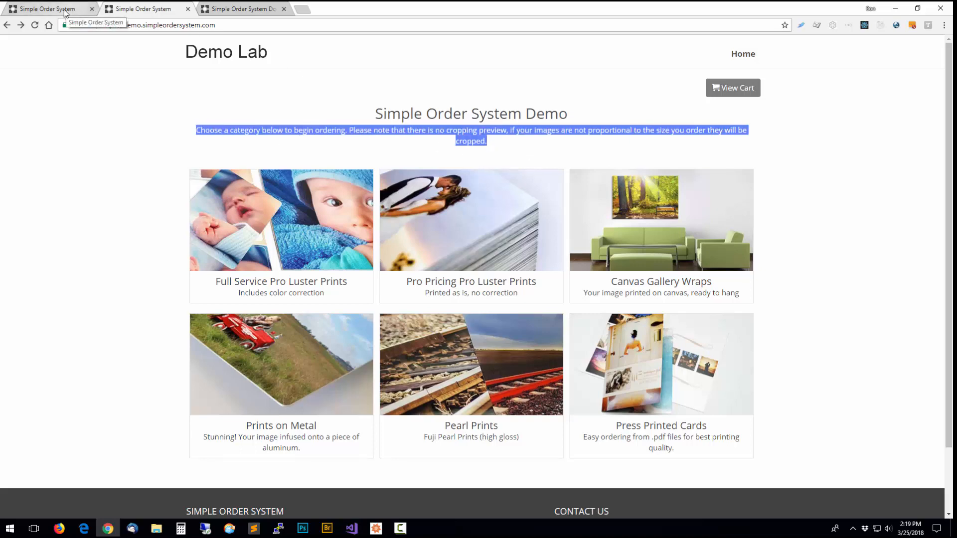
click(48, 8)
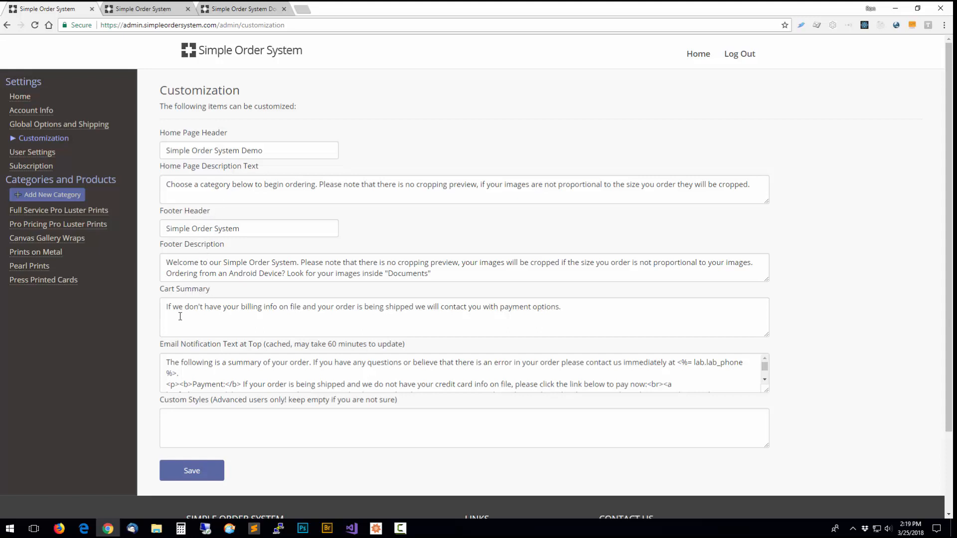
Order a Full Service Pro Luster Print from the image 1020.jpg on the demo storefront and go to checkout
click(144, 9)
click(289, 215)
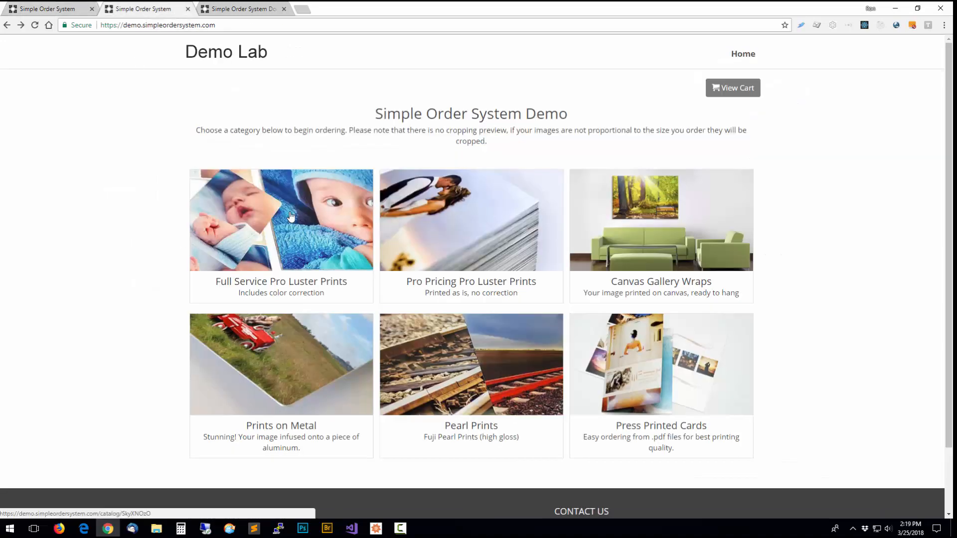
click(267, 178)
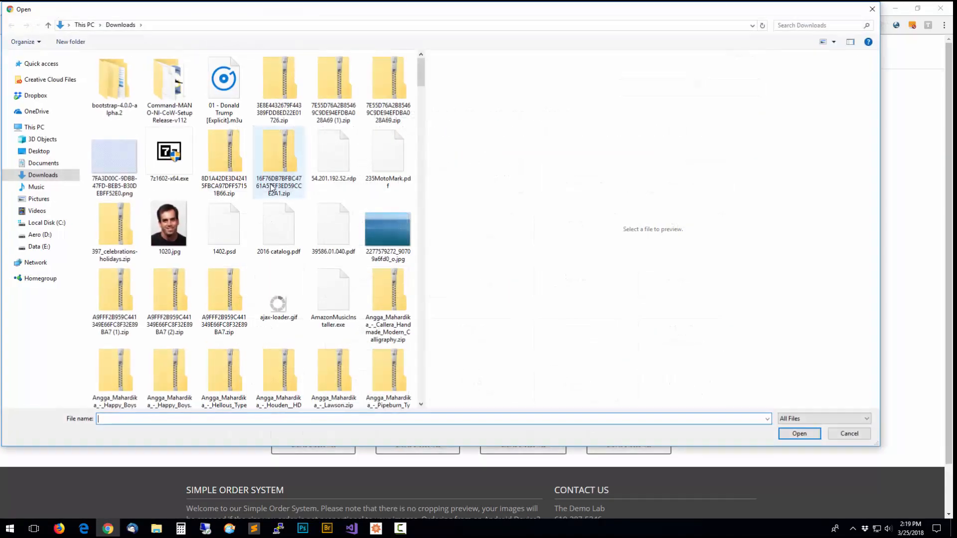
double_click(185, 241)
click(742, 279)
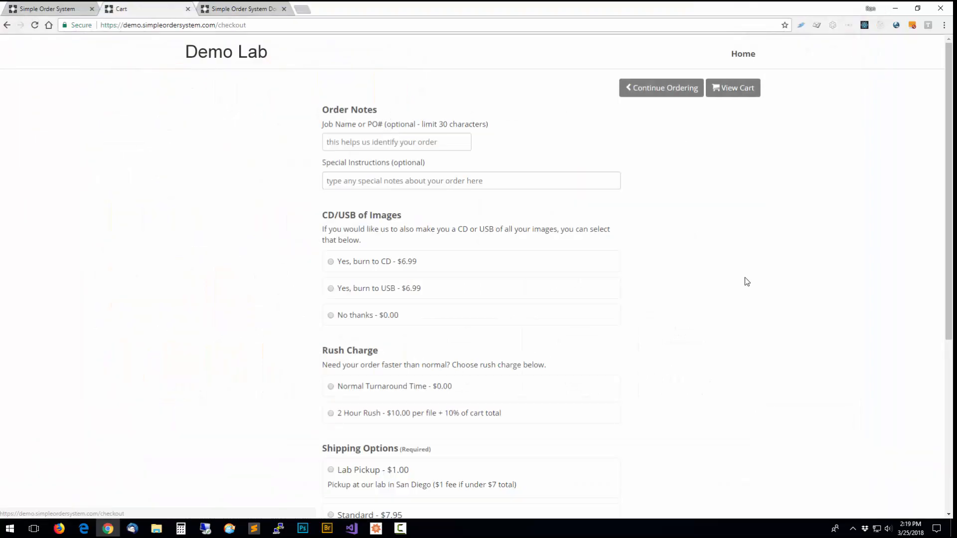
Review the CD/USB, Rush Charge and Shipping Options at checkout and continue to the customer info page
scroll(586, 287, down, 4)
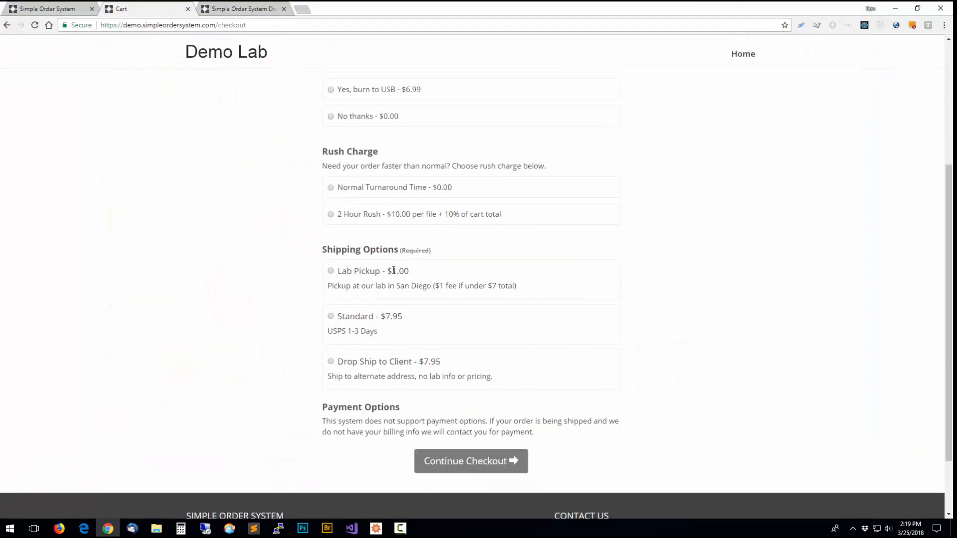
scroll(399, 208, up, 4)
scroll(384, 216, down, 2)
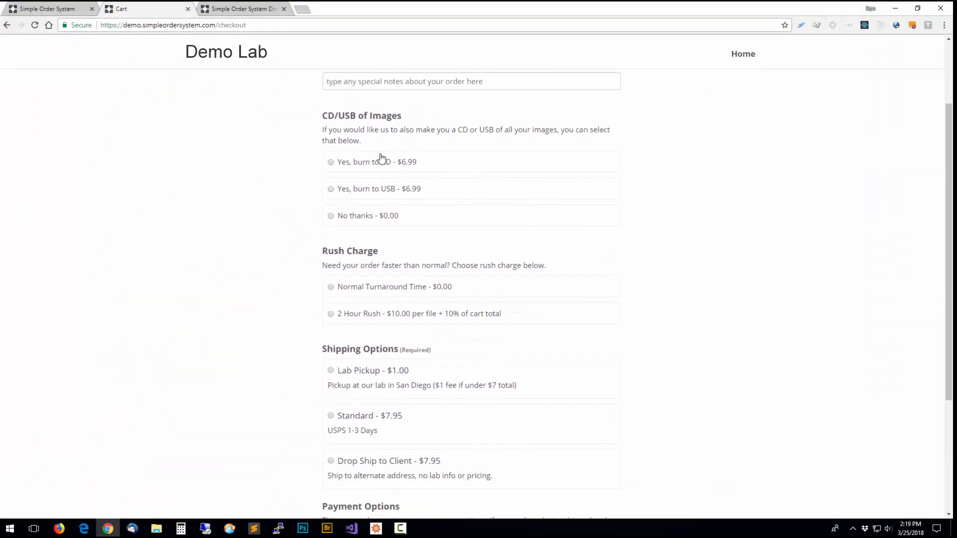
scroll(376, 259, down, 2)
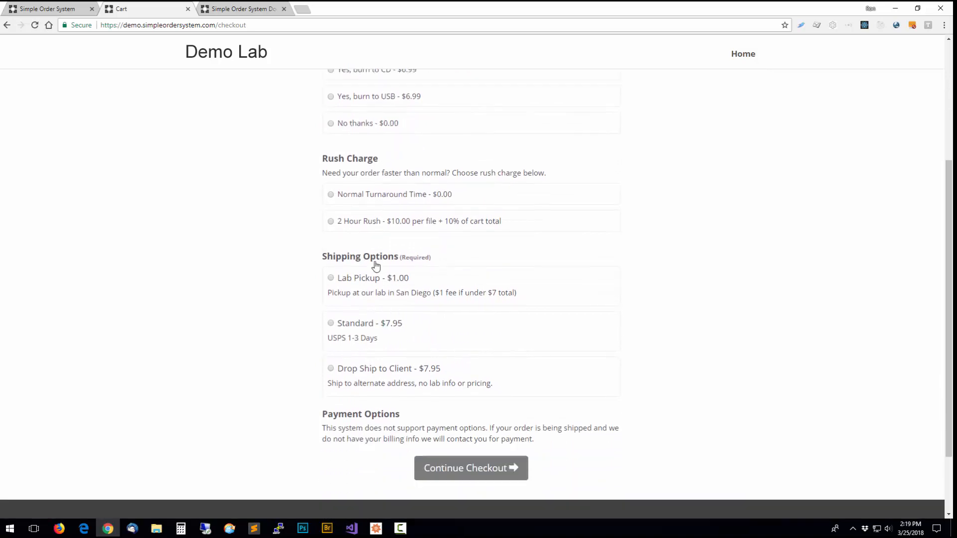
scroll(376, 265, down, 1)
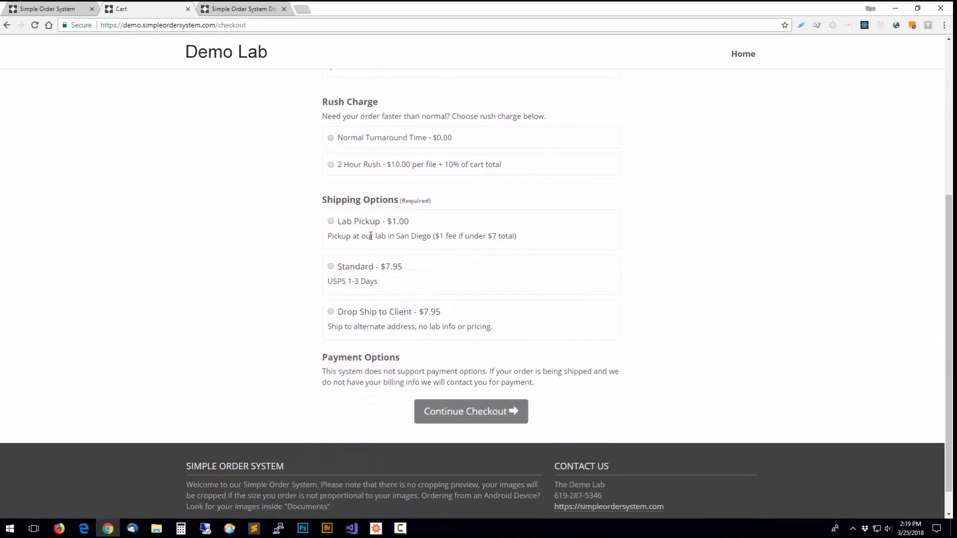
click(466, 413)
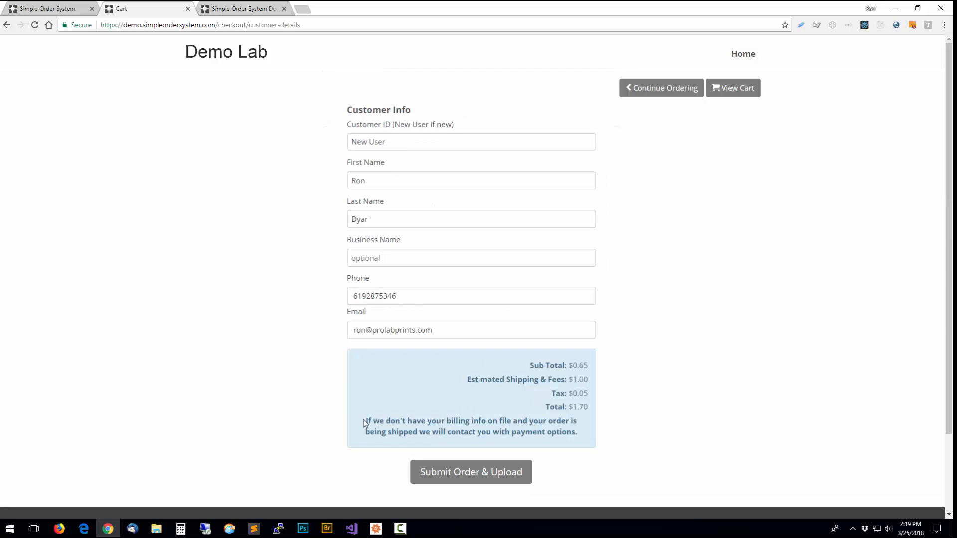
Compare the cart summary text on the storefront's customer info page with the Customization settings, and check the estimated shipping and fees line
drag(366, 421, 555, 432)
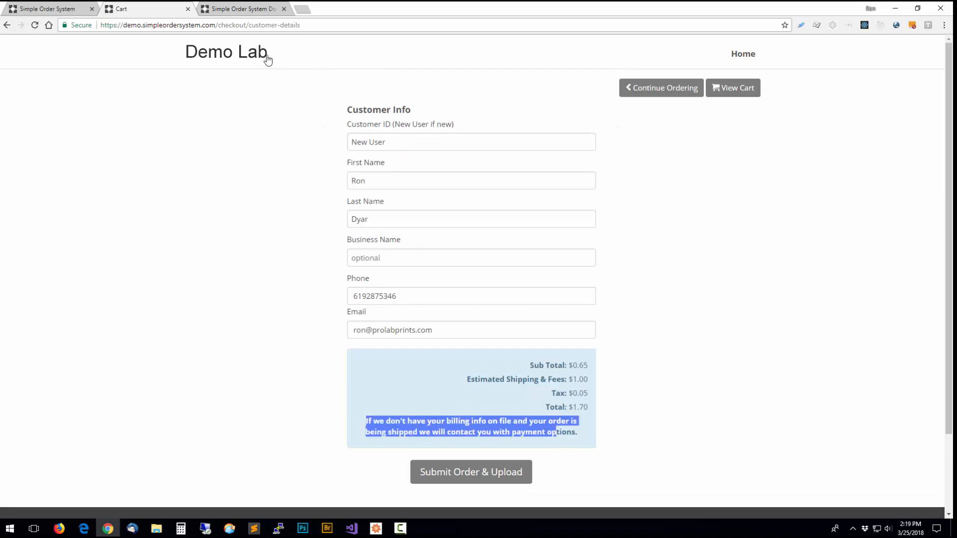
click(56, 8)
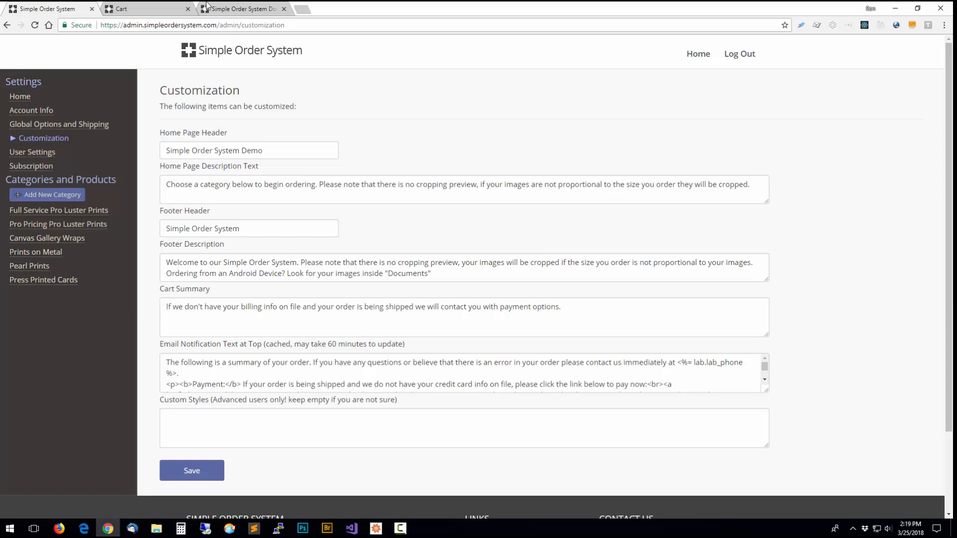
click(175, 10)
click(391, 426)
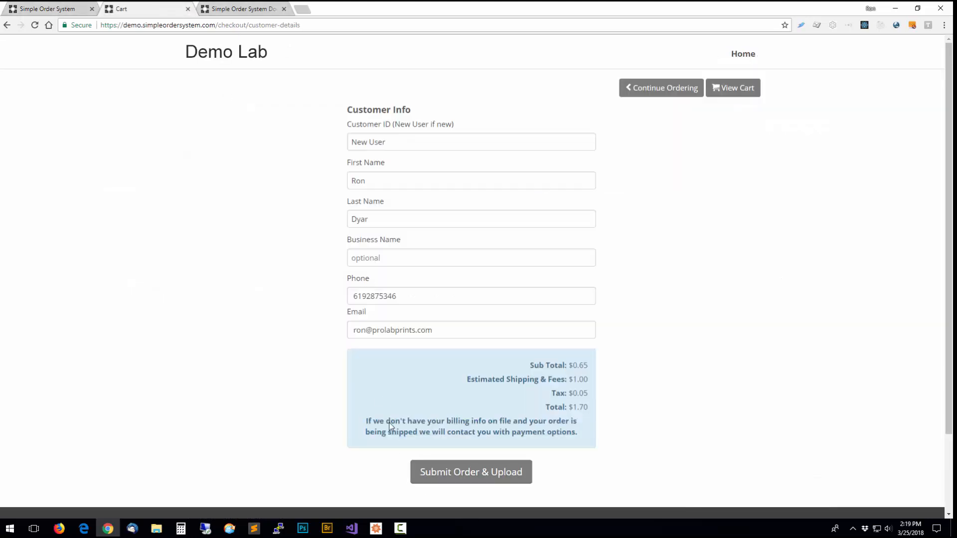
drag(366, 421, 600, 443)
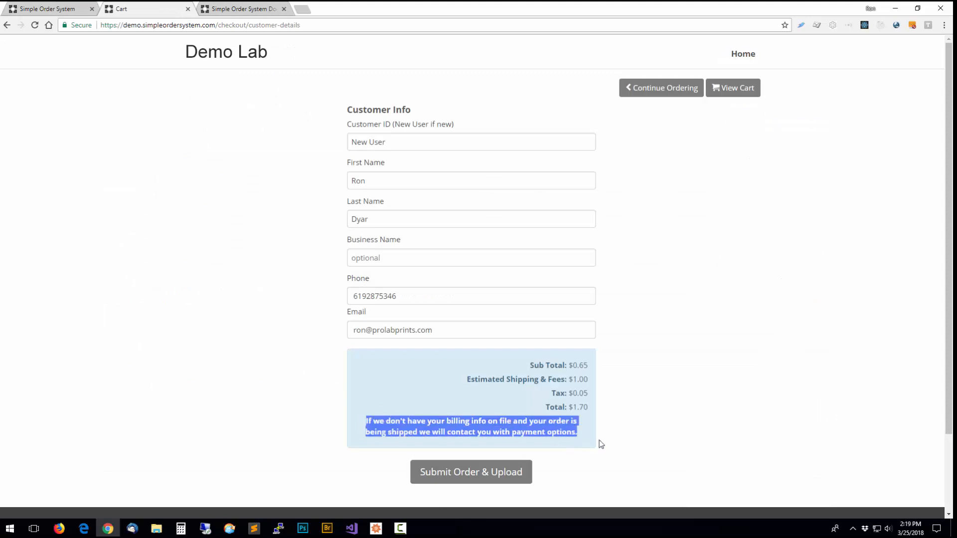
click(583, 430)
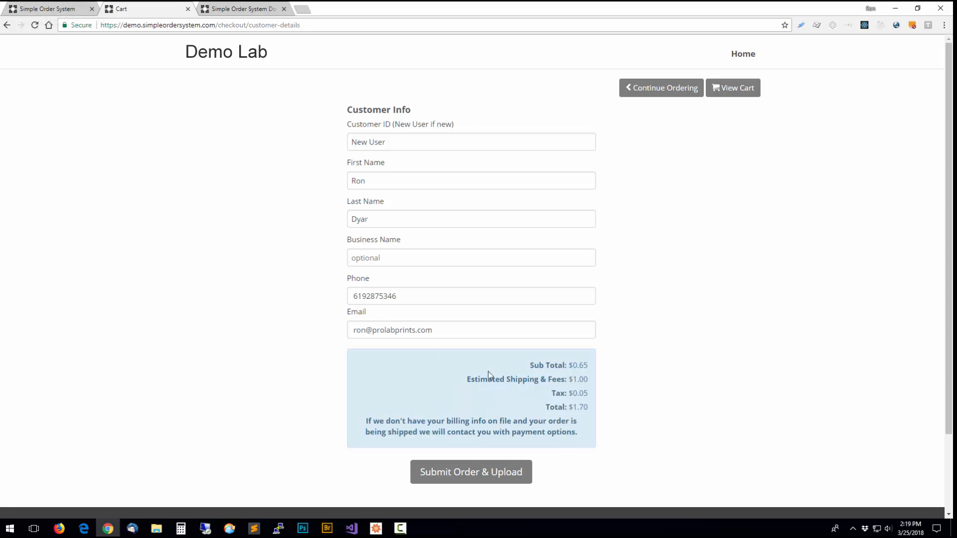
drag(471, 380, 596, 381)
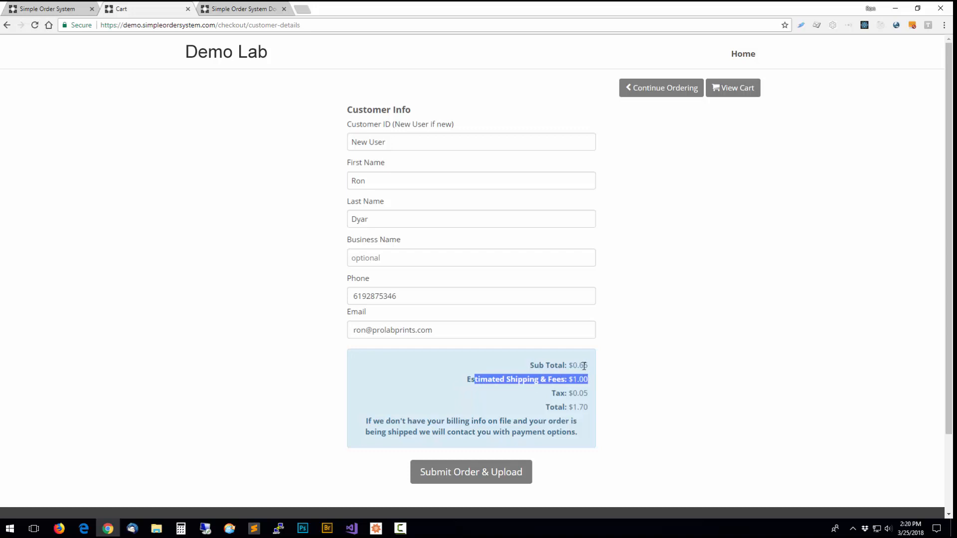
click(469, 379)
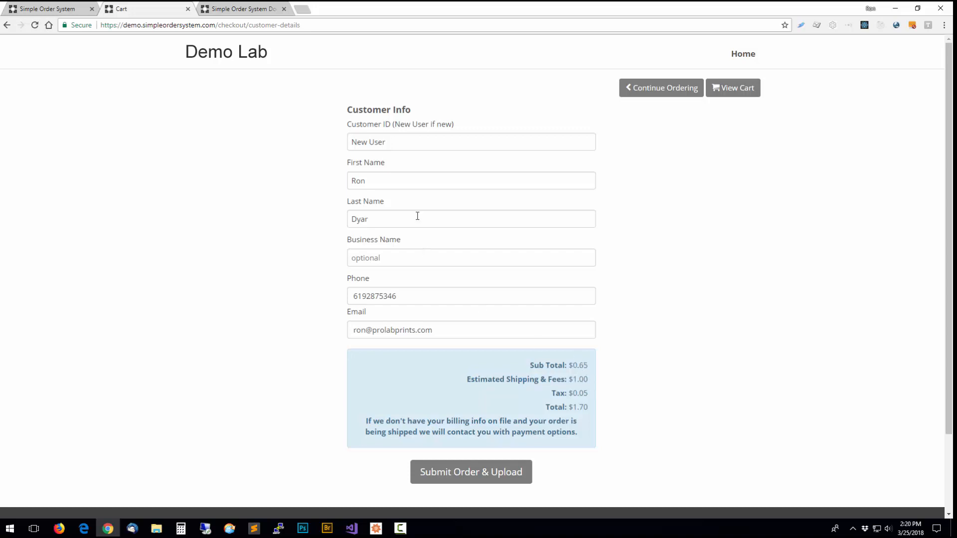
Return to the Customization settings and review the Email Notification Text at Top and Custom Styles fields
key(ctrl+shift+Tab)
scroll(216, 363, down, 2)
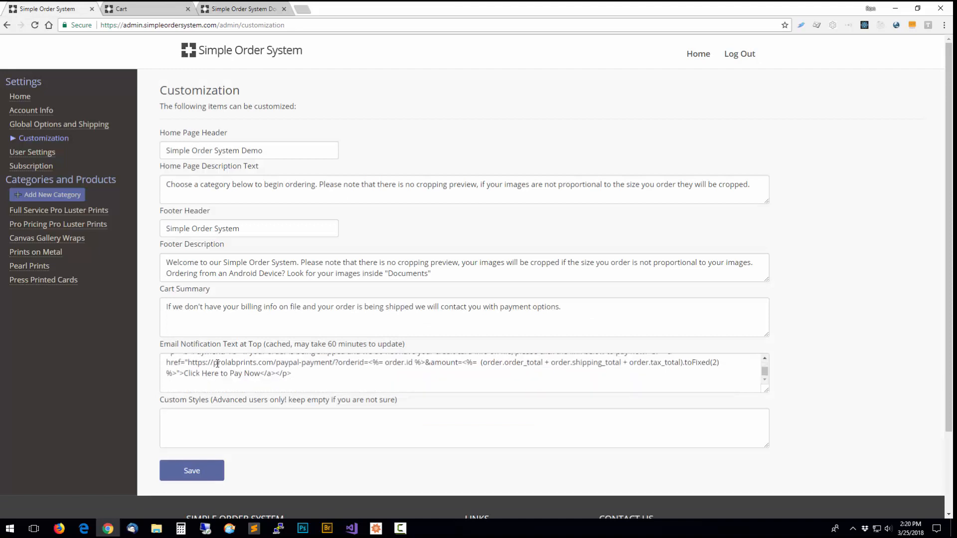
scroll(217, 363, up, 2)
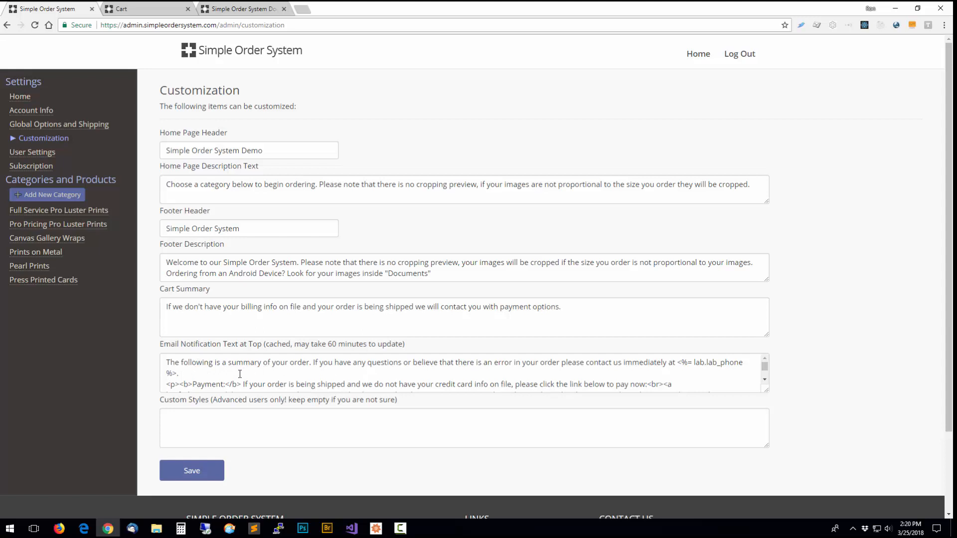
scroll(240, 374, down, 1)
scroll(240, 375, up, 1)
click(194, 422)
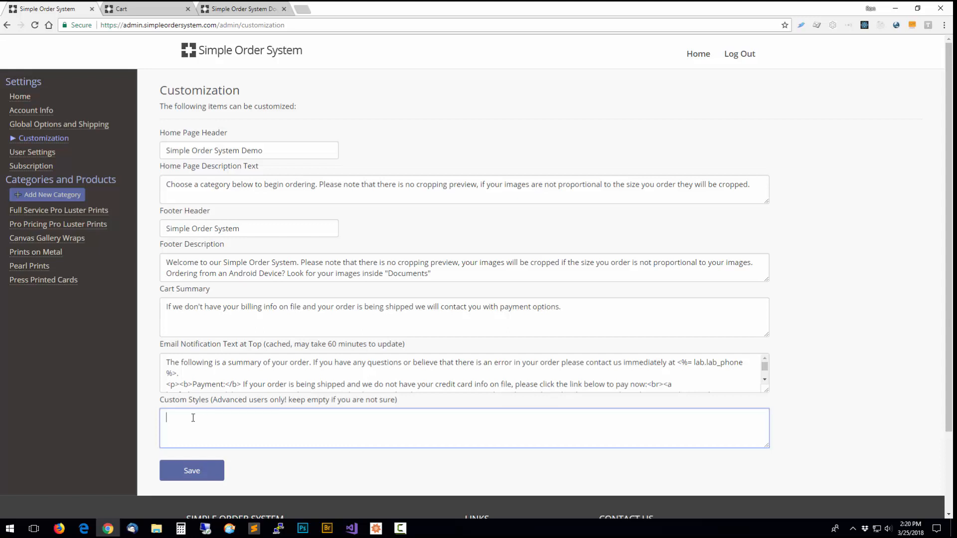
View the User Settings page and the Subscription page
click(36, 151)
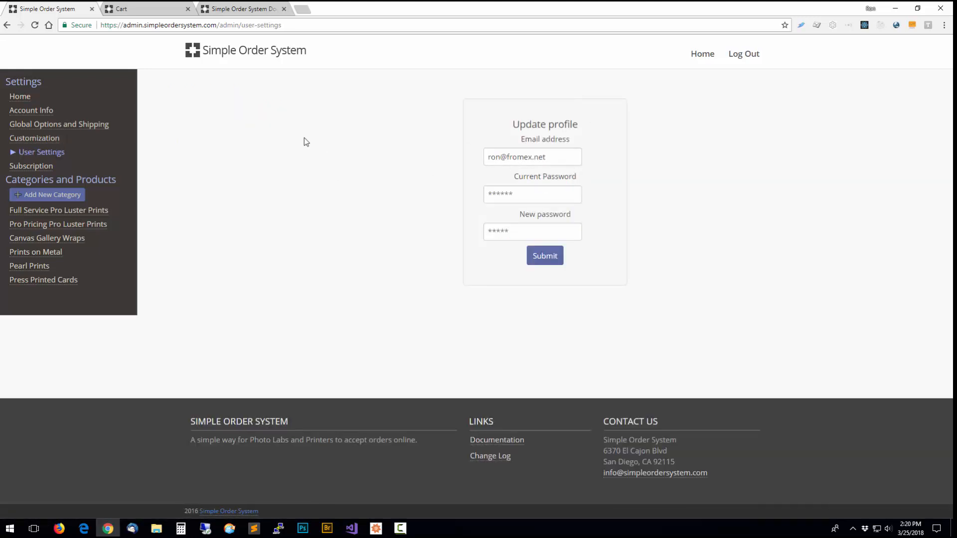
click(37, 168)
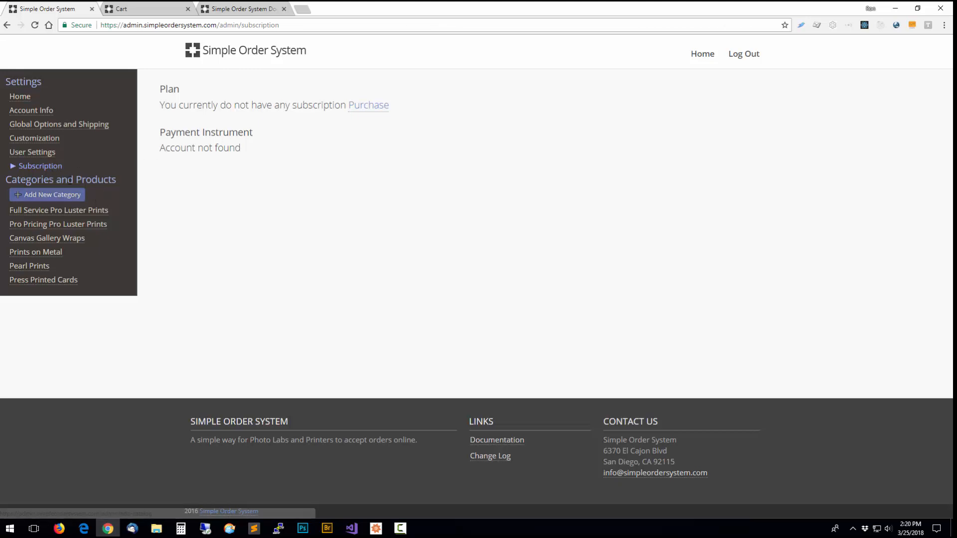
Browse the product categories from Full Service Pro Luster Prints to Pearl Prints, and review the Pearl Prints category name and subtitle
click(38, 210)
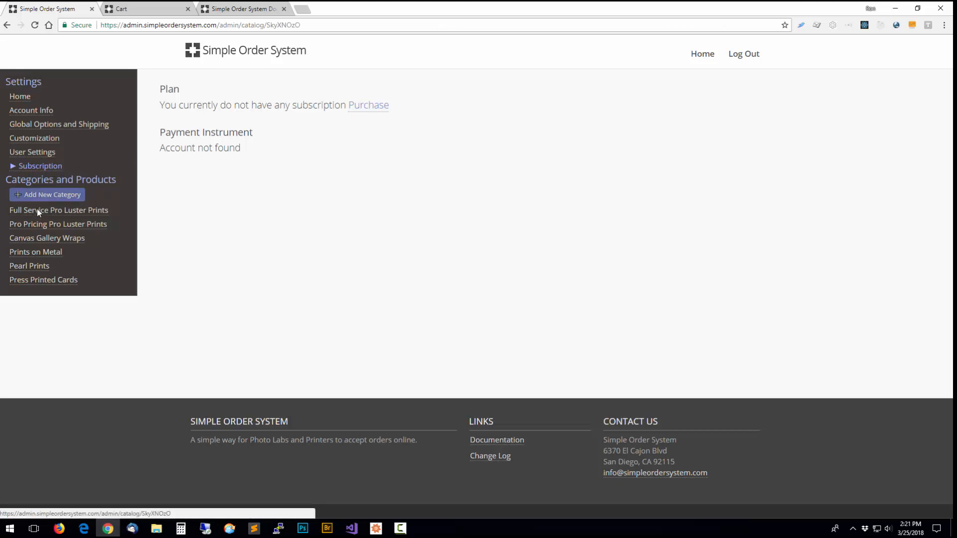
click(41, 224)
click(39, 239)
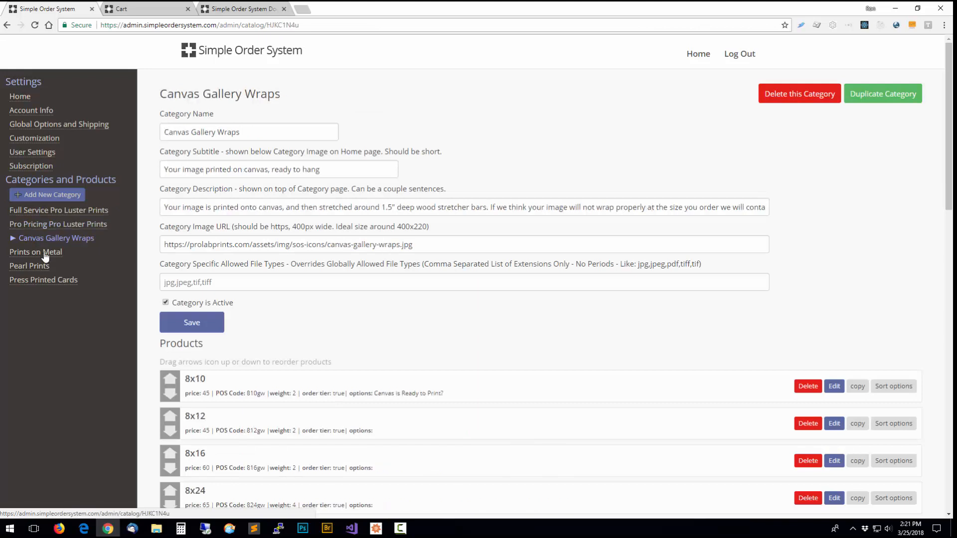
click(41, 252)
click(36, 266)
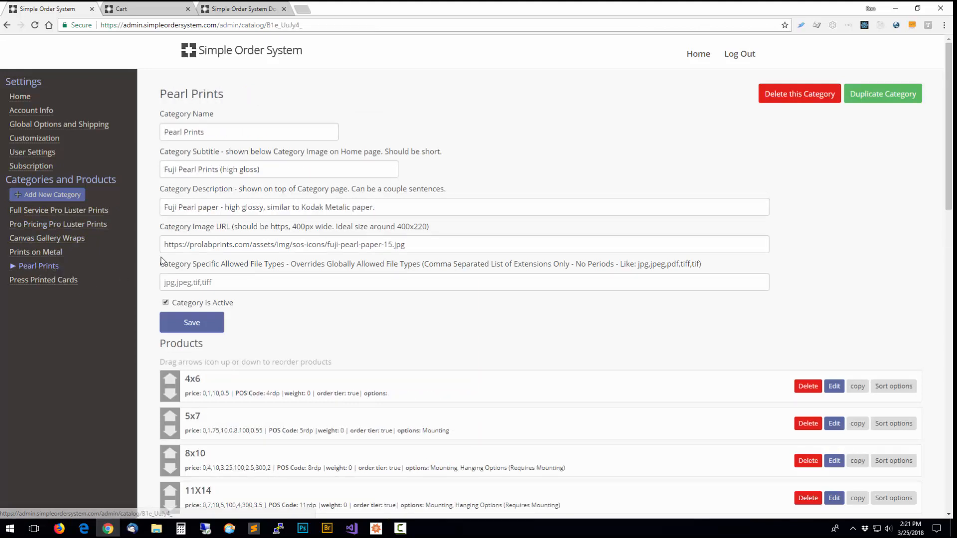
click(221, 171)
click(205, 129)
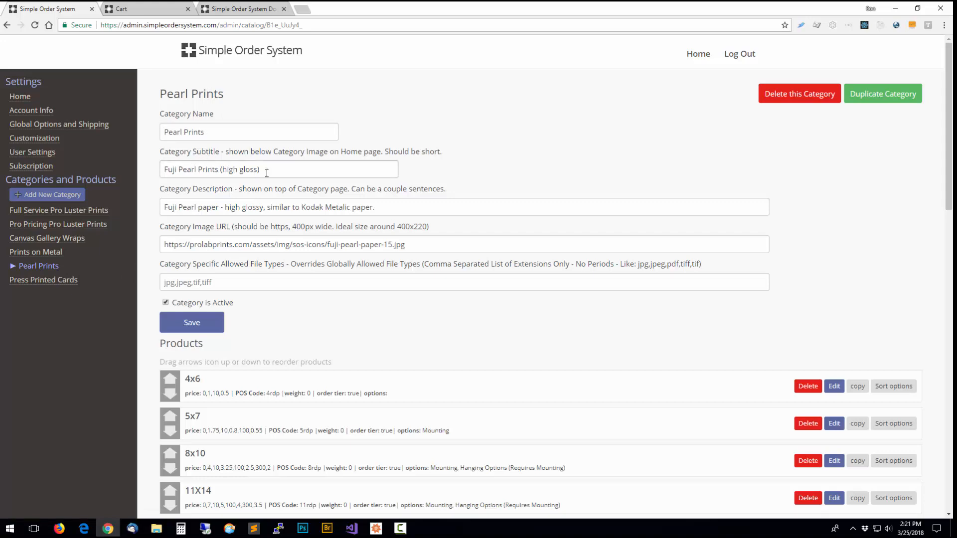
Locate the Pro Pricing Pro Luster Prints and Pearl Prints subtitles on the storefront home page, and return to the Pearl Prints subtitle setting
click(149, 9)
click(231, 53)
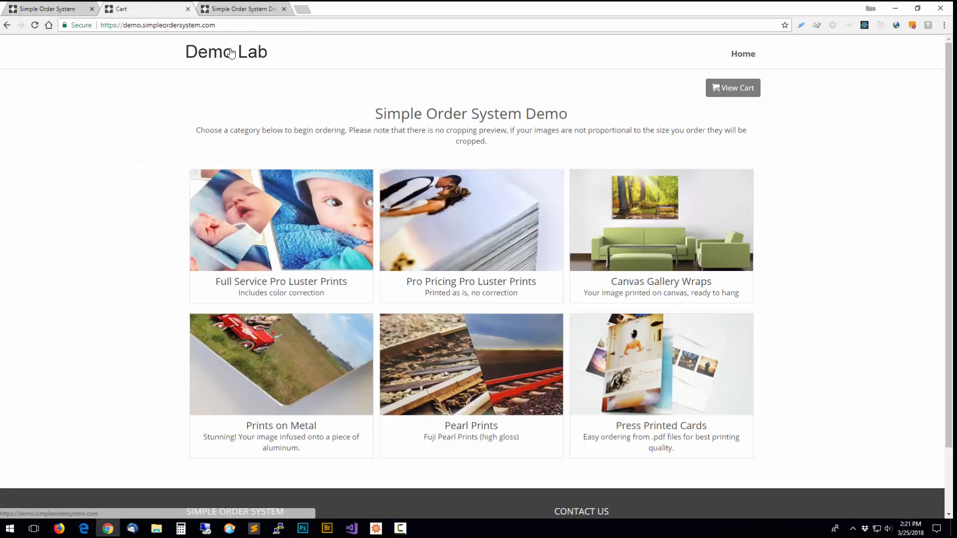
double_click(435, 293)
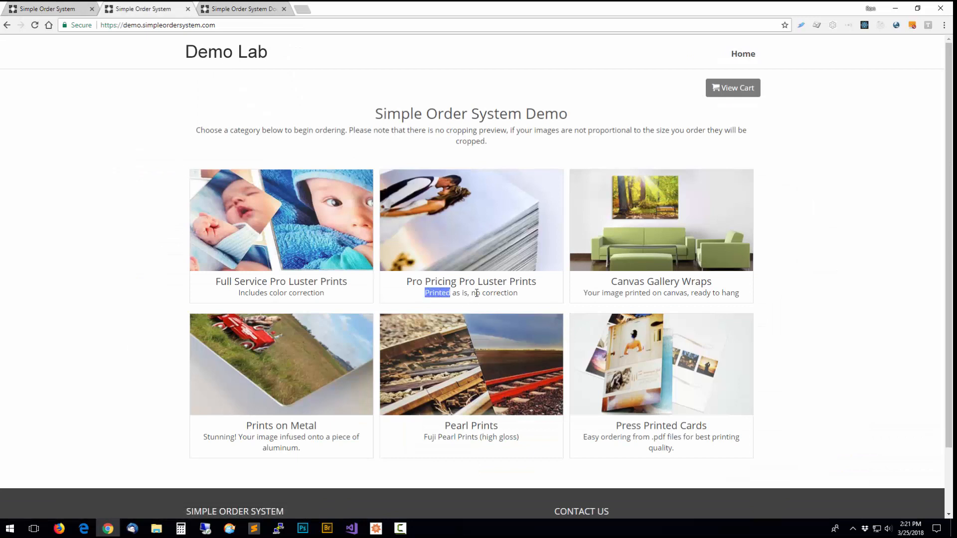
drag(476, 293, 528, 294)
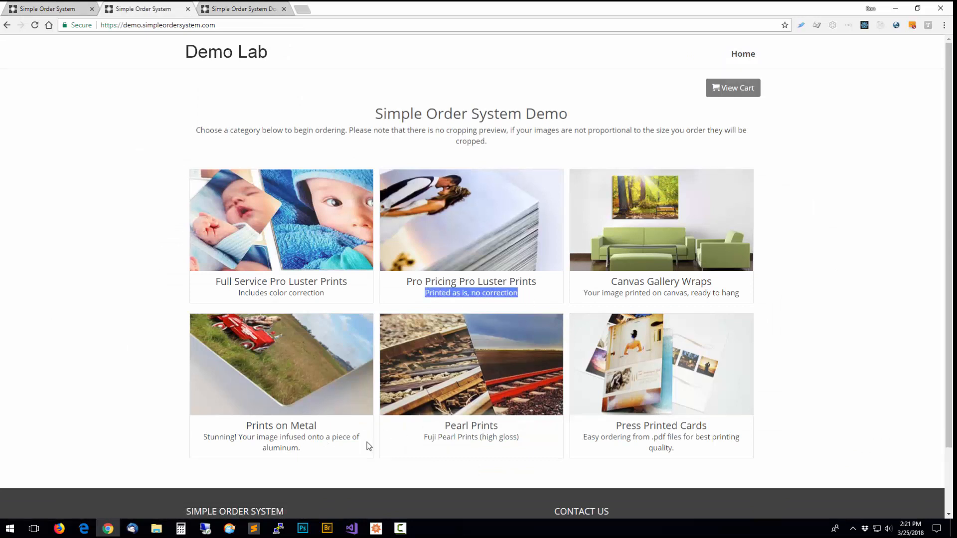
drag(422, 438, 531, 444)
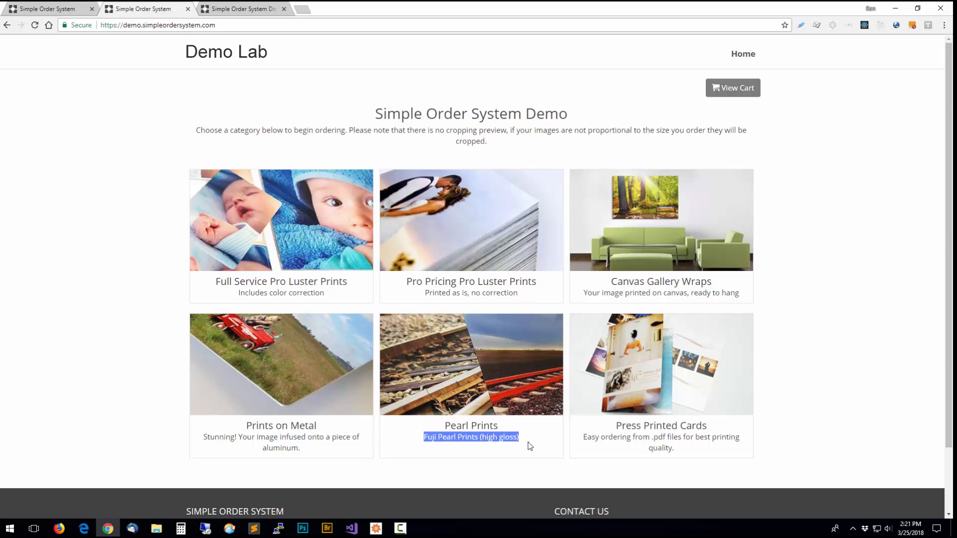
click(66, 10)
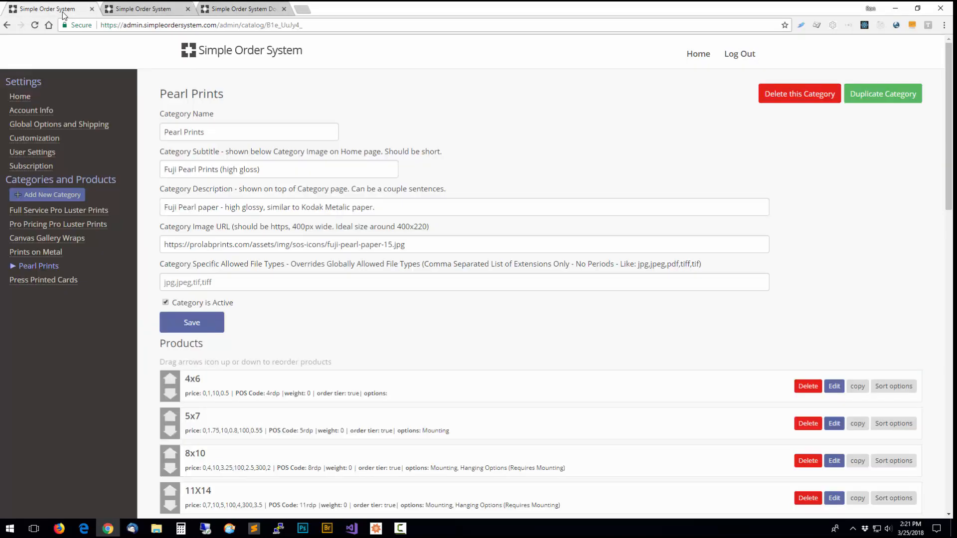
click(275, 165)
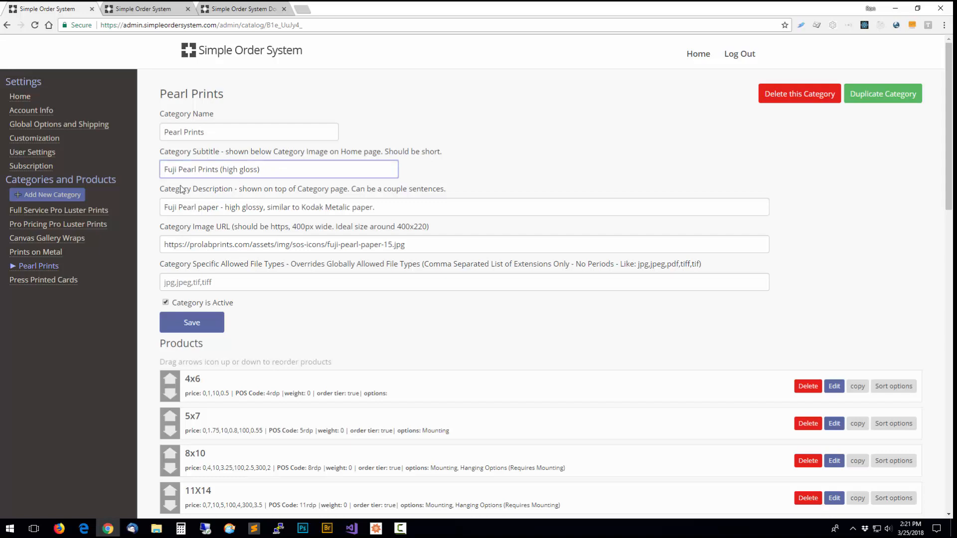
Locate the category description on the storefront's Pearl Prints page and return to the category's admin settings
click(141, 9)
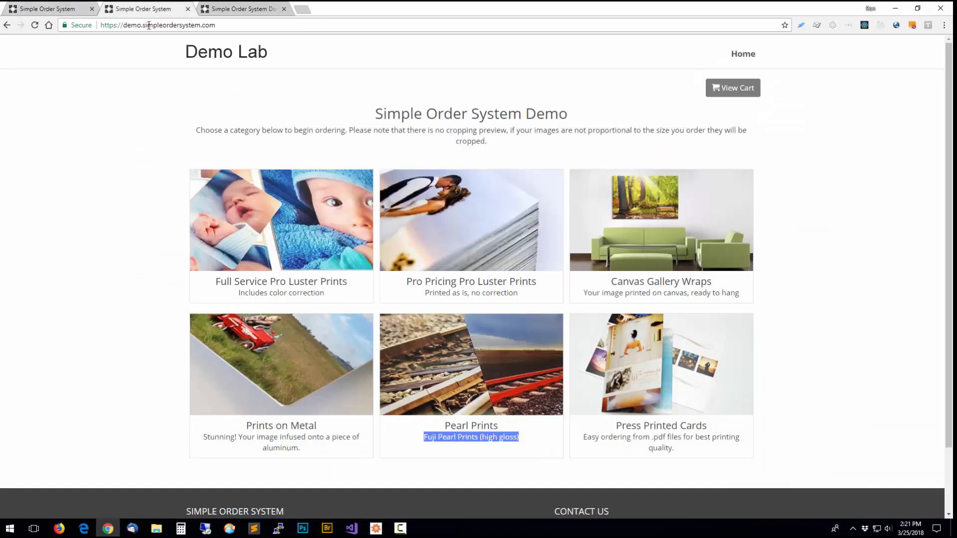
click(445, 387)
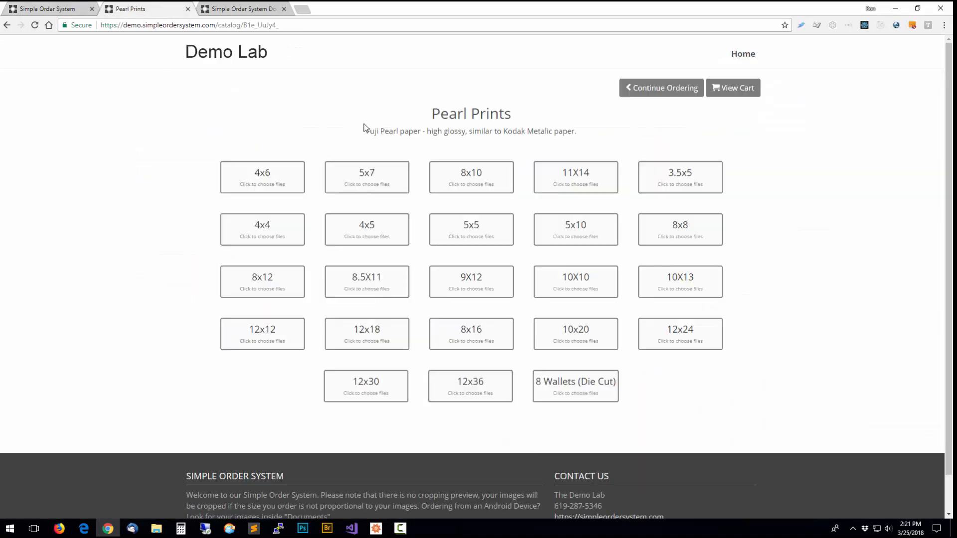
drag(363, 128, 583, 135)
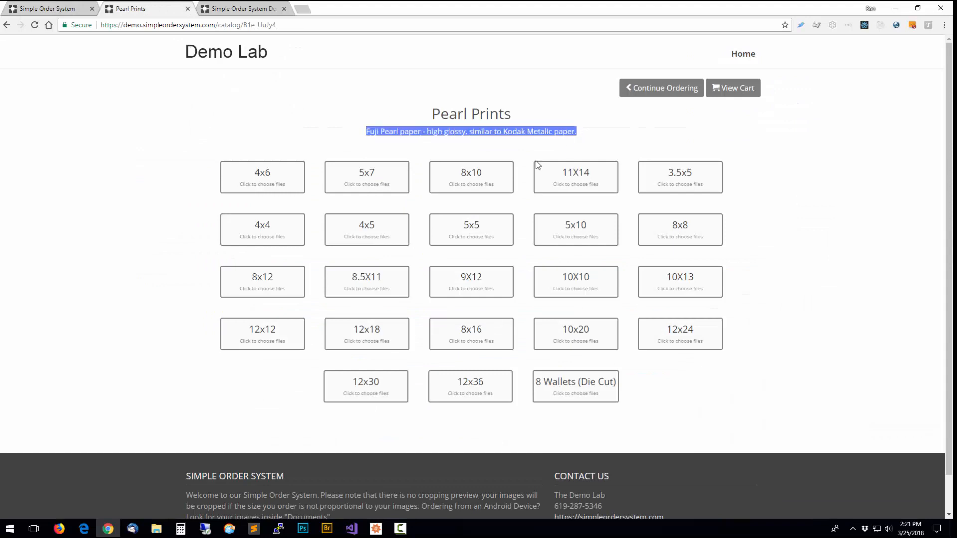
click(55, 12)
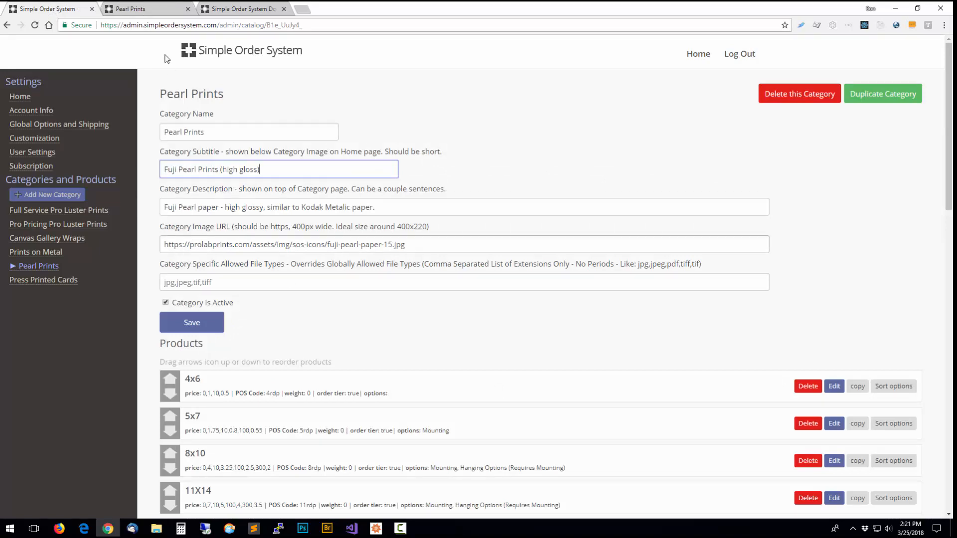
Look at the Pearl Prints category image on the storefront home page and return to the category's admin settings
click(143, 12)
click(219, 50)
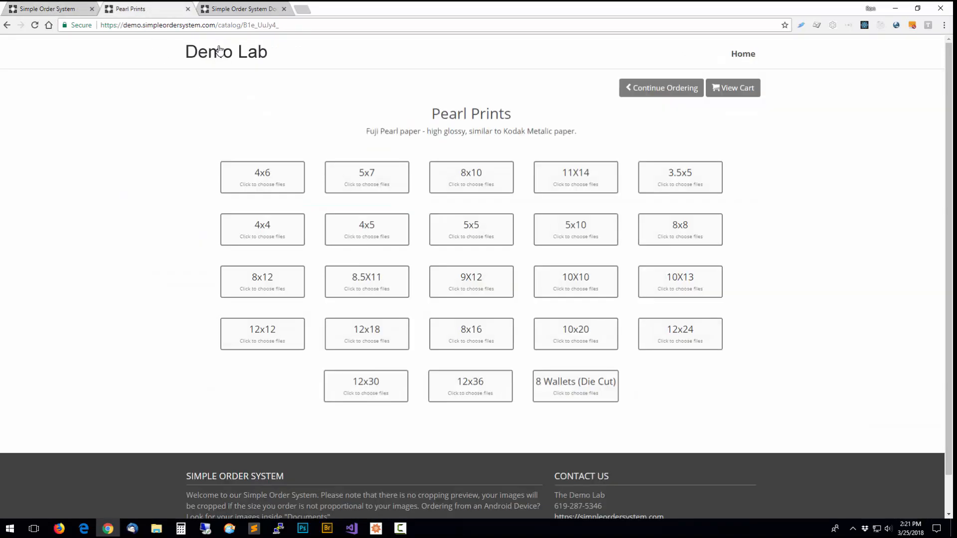
click(474, 351)
click(7, 25)
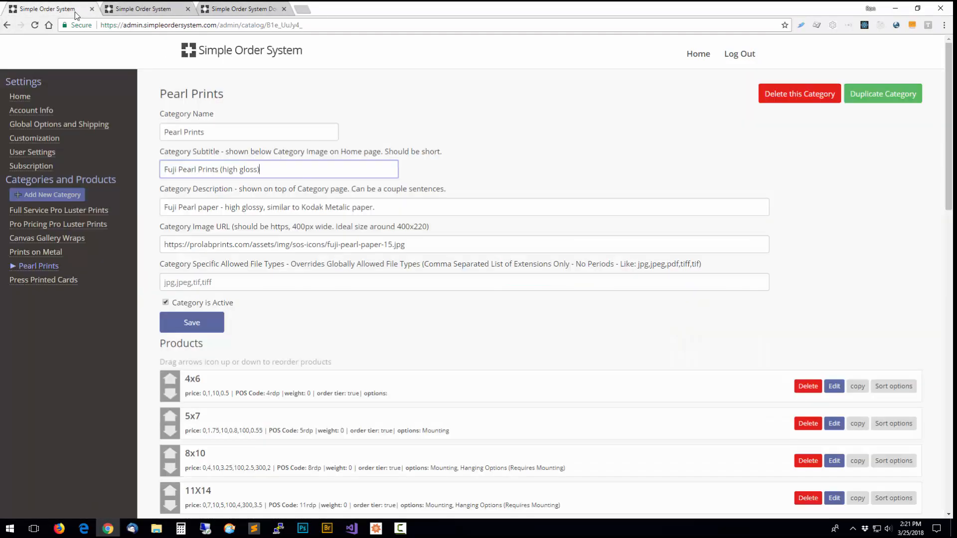
Compare the allowed file types in Global Options and Shipping with the Pearl Prints Category Specific Allowed File Types field
click(242, 270)
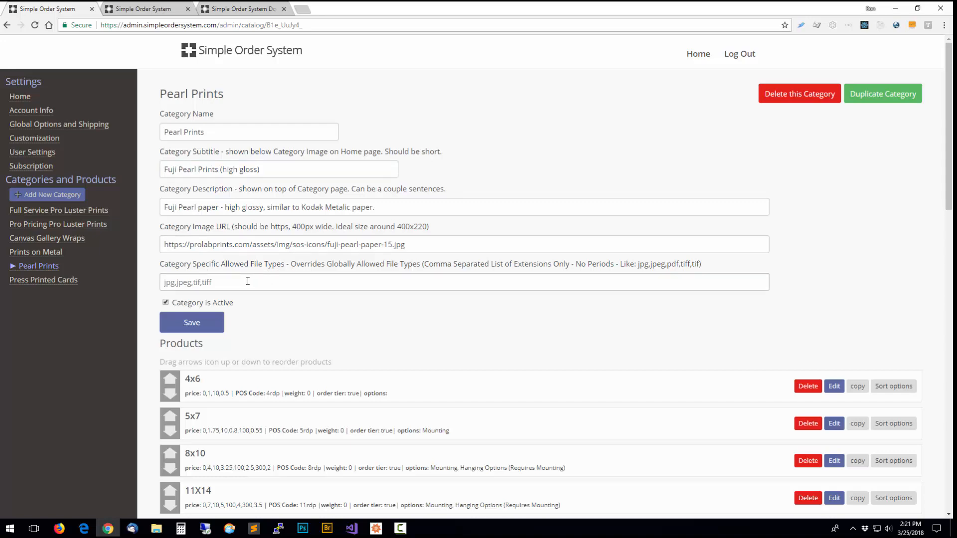
click(94, 127)
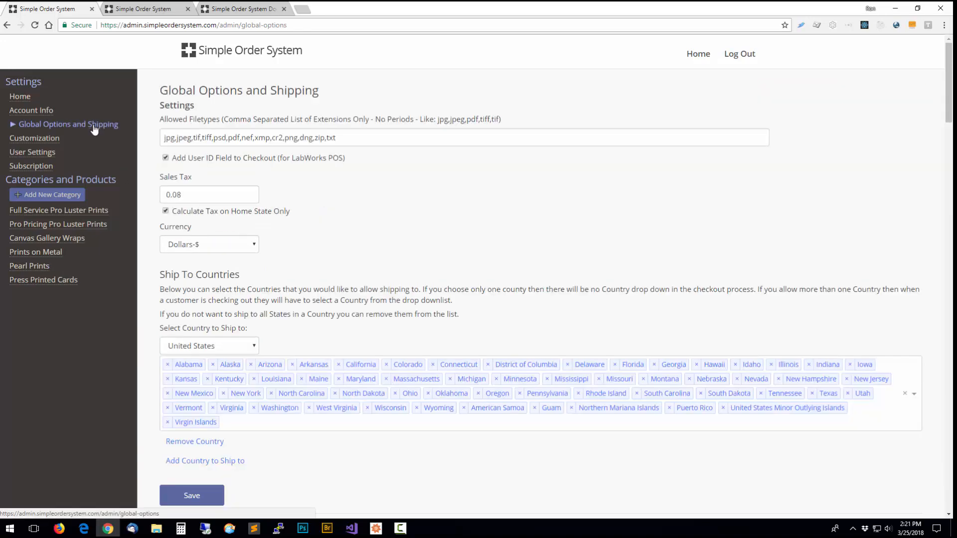
click(36, 265)
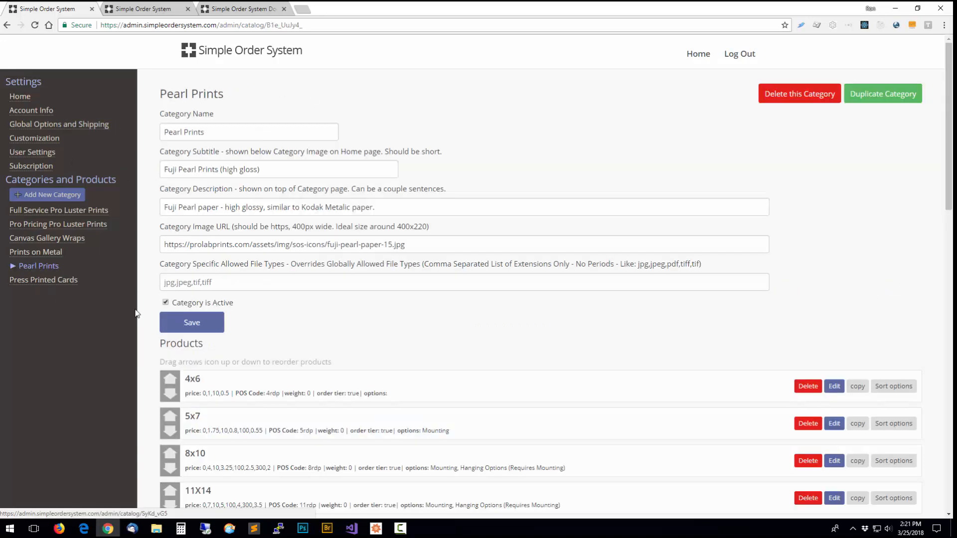
click(242, 283)
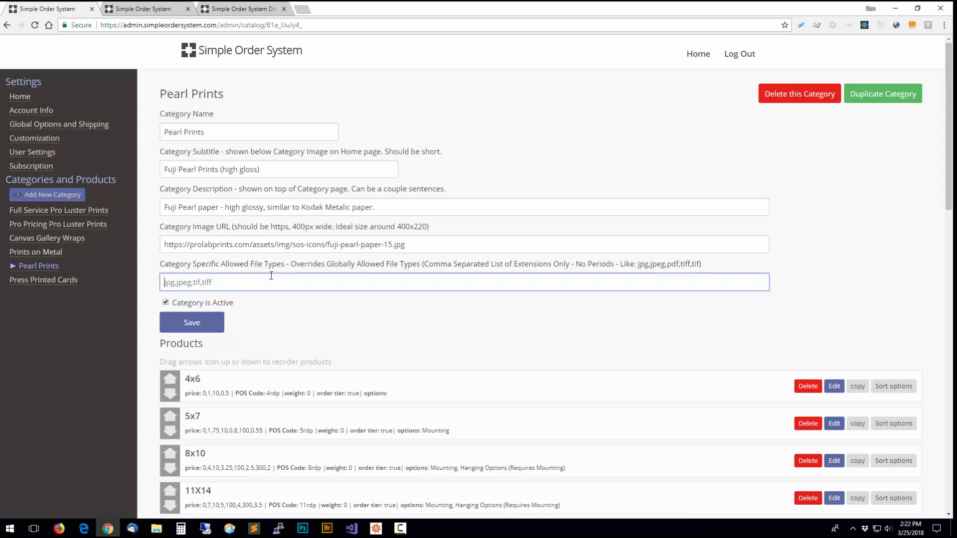
Review the Category is Active option and the product list of the Pearl Prints category
scroll(309, 288, down, 2)
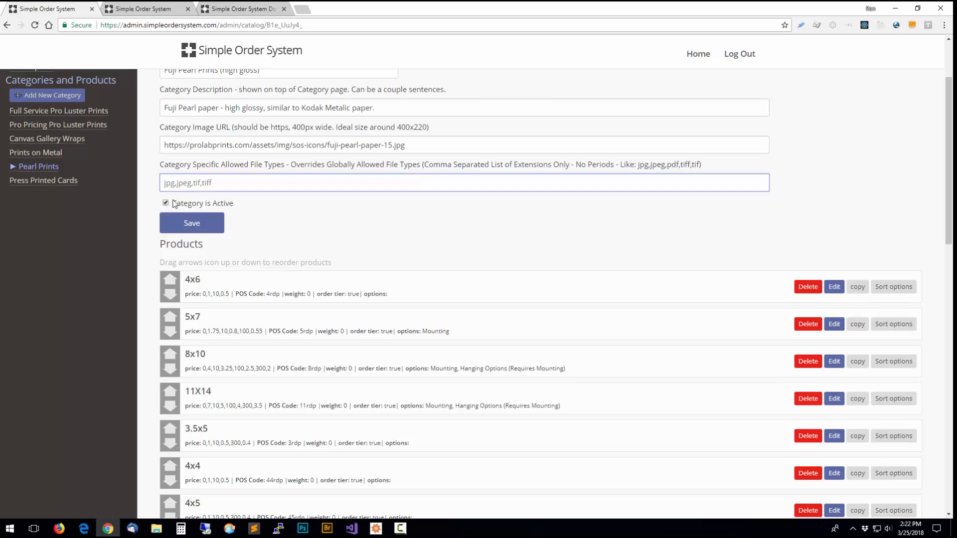
scroll(249, 176, up, 2)
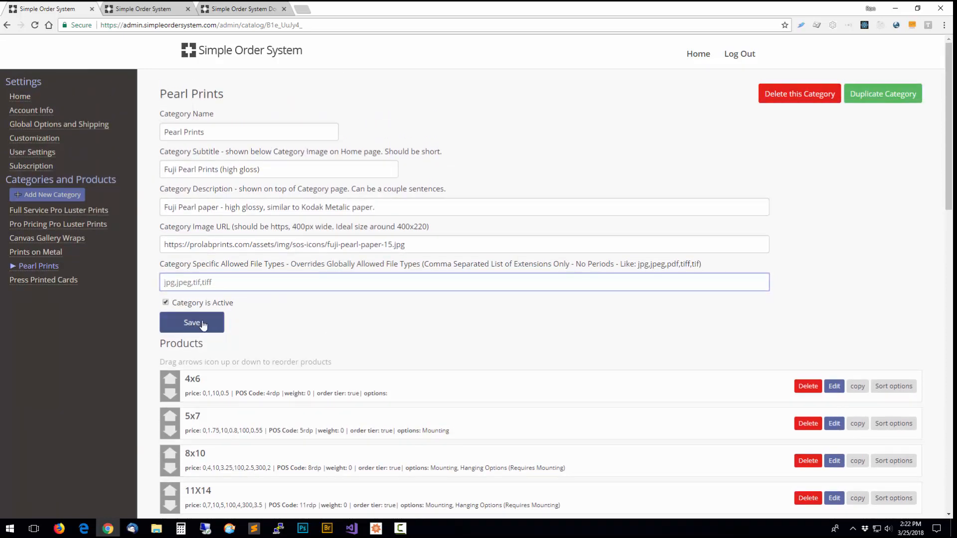
scroll(266, 303, down, 4)
scroll(295, 212, down, 14)
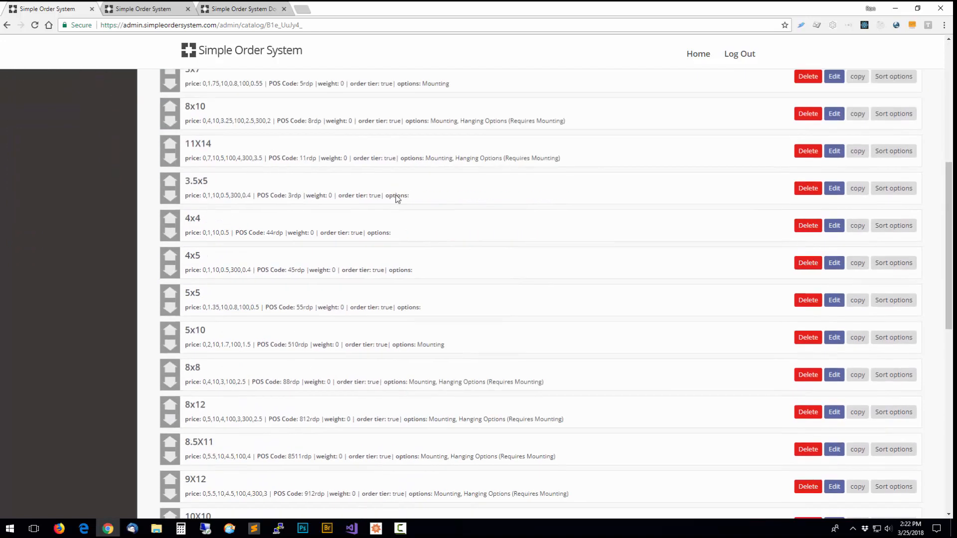
Add a new product to the Pearl Prints category with the name "test" and the POS code "test"
scroll(377, 232, up, 10)
scroll(377, 232, up, 8)
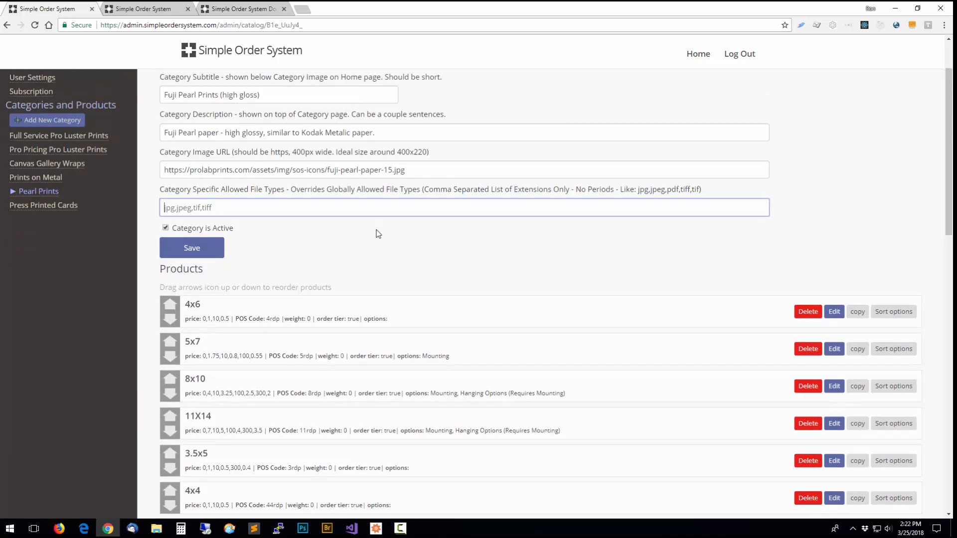
scroll(378, 235, down, 15)
scroll(378, 237, down, 3)
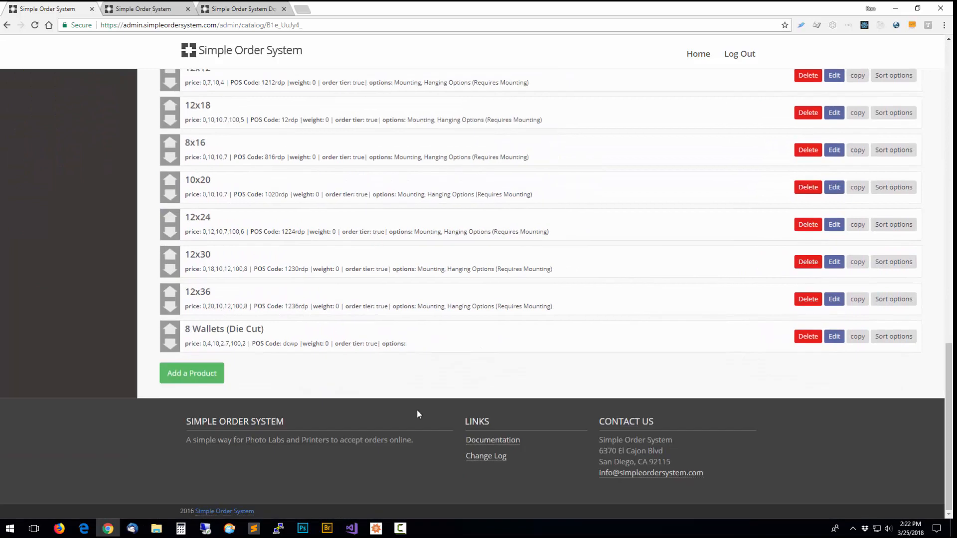
click(189, 378)
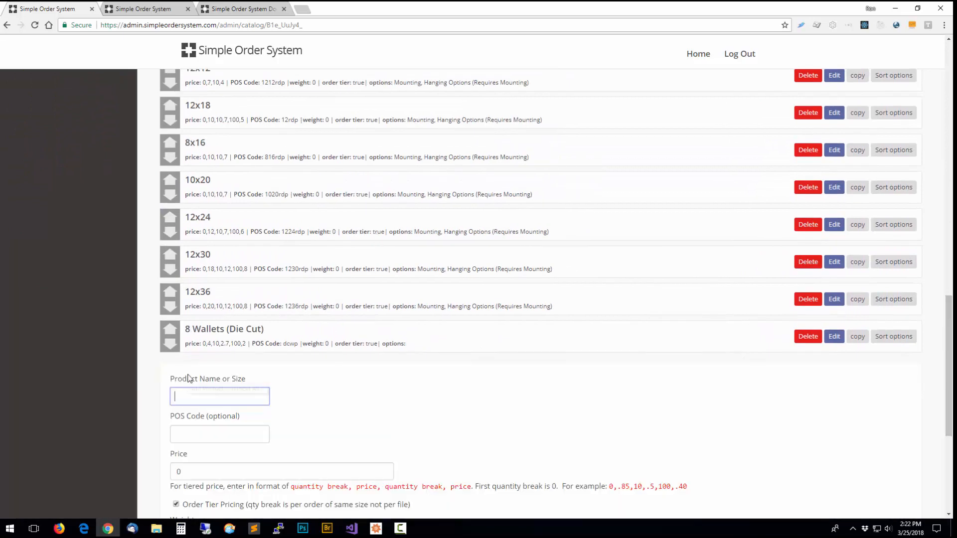
text(test)
click(219, 434)
text(test)
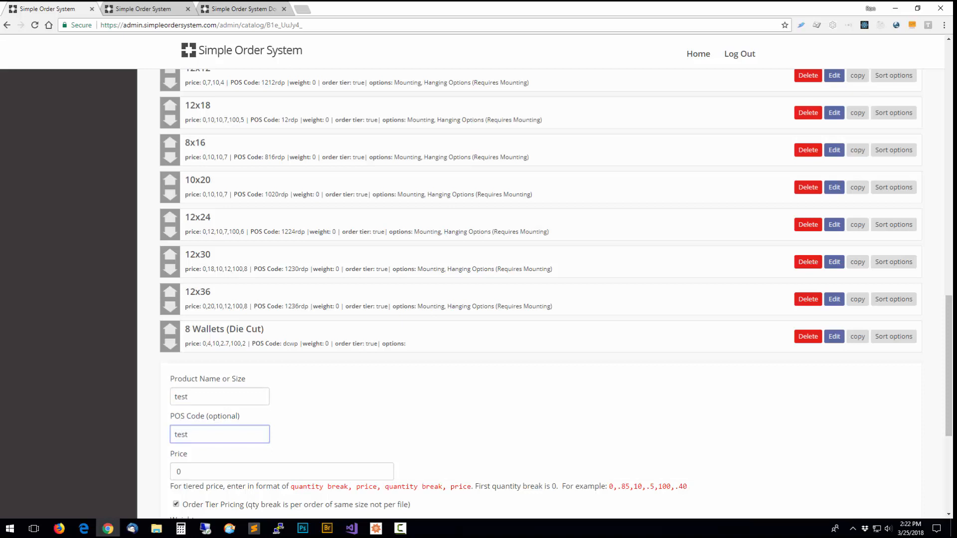
Set the test product's tiered price to 0,2,10,1,100,.50 and leave Order Tier Pricing enabled
key(Tab)
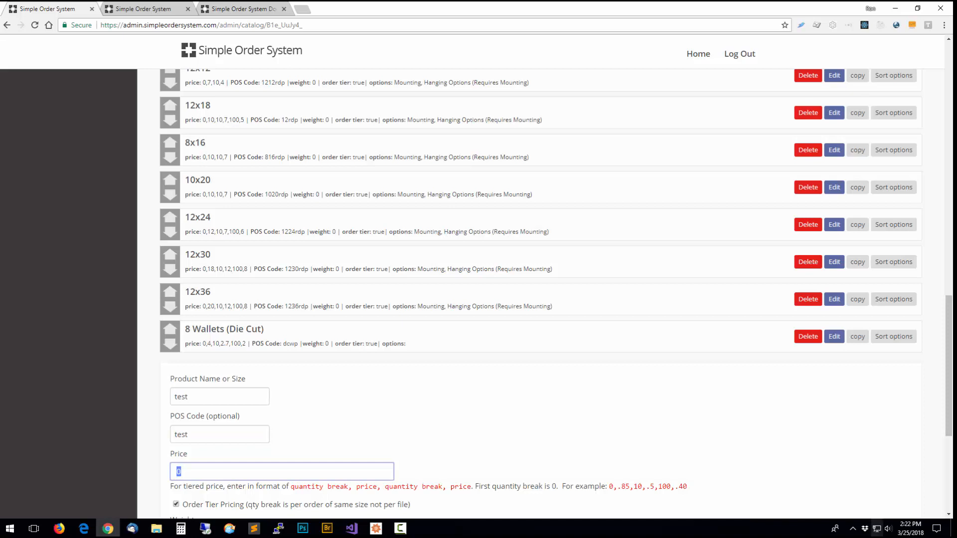
scroll(314, 408, down, 2)
scroll(314, 408, down, 2)
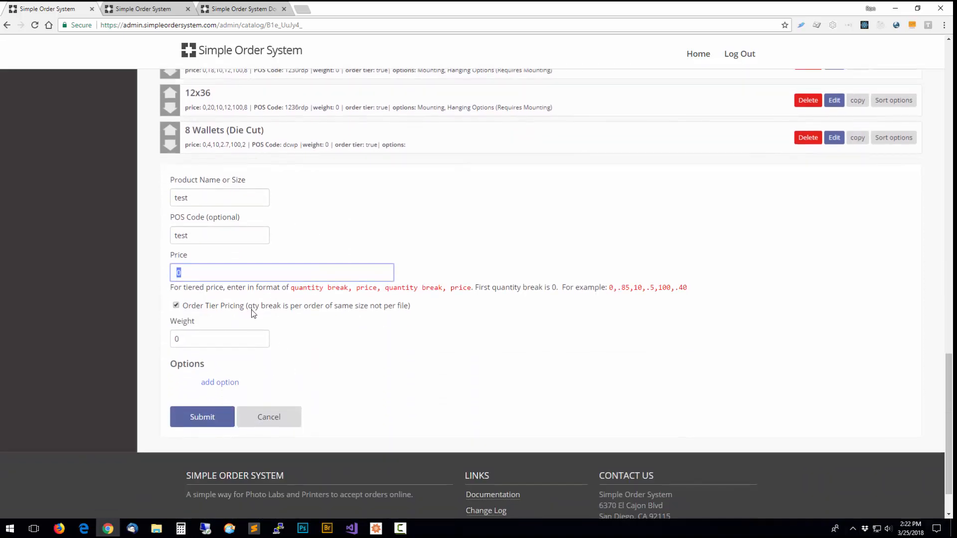
click(185, 275)
text(, 2,10)
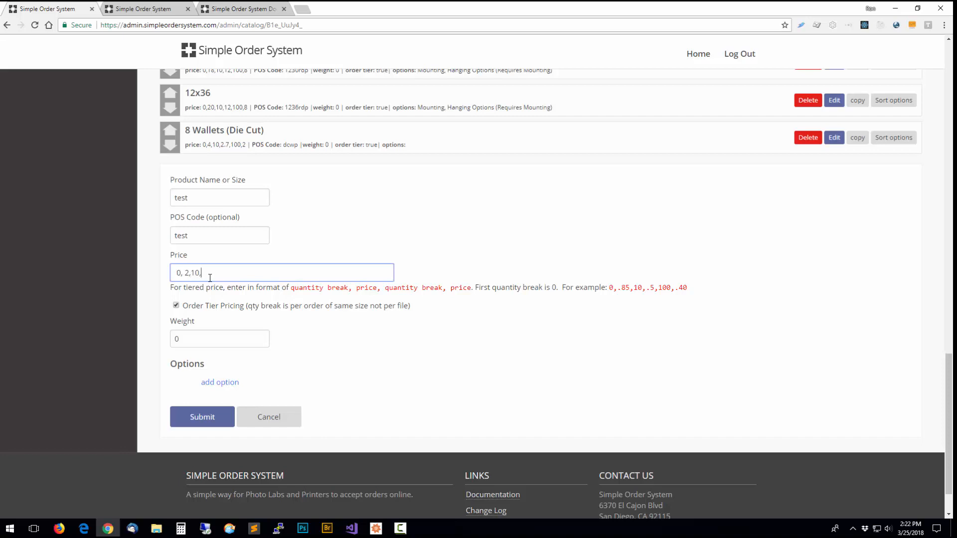
text(,1,100,.50)
click(176, 306)
click(176, 306)
click(193, 343)
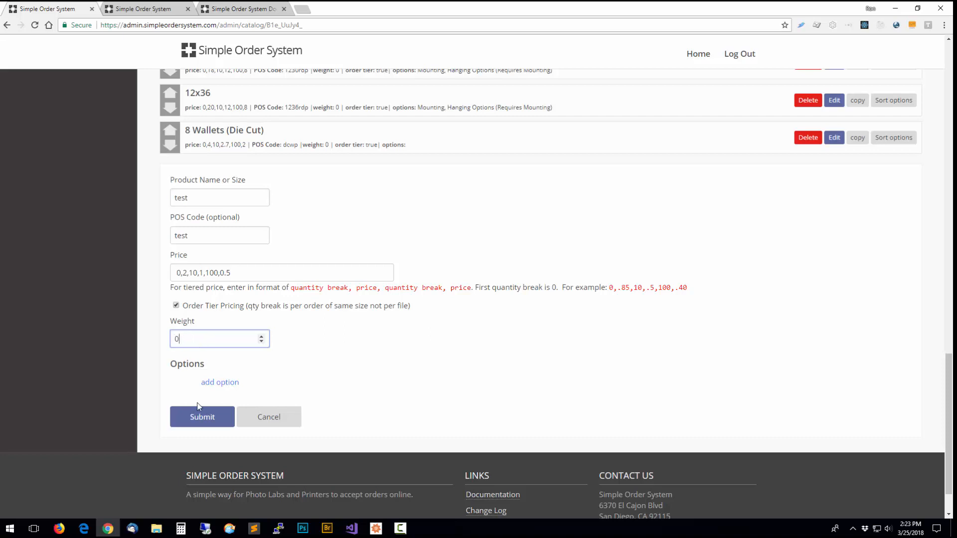
Add an option named "Mounting" to the test product
click(220, 388)
click(228, 410)
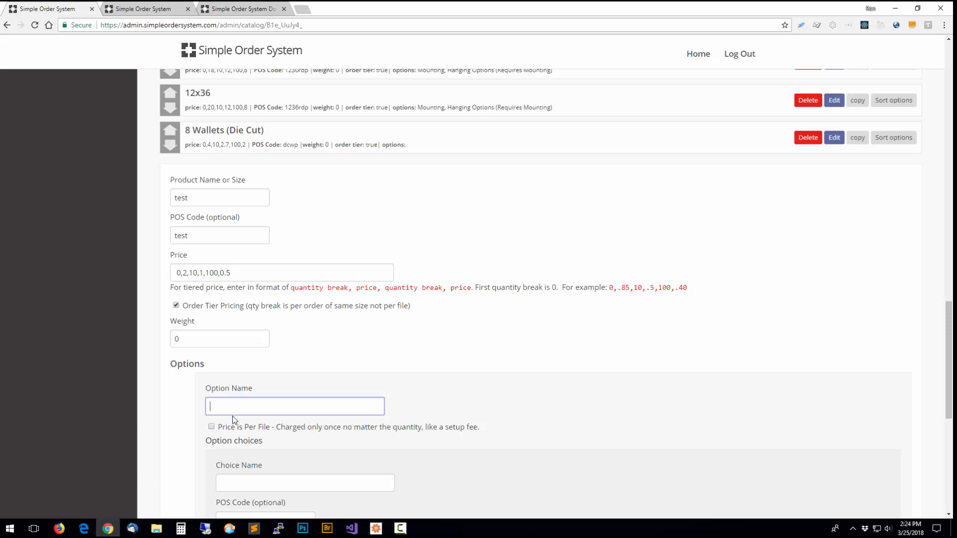
scroll(239, 429, down, 4)
text(Mo)
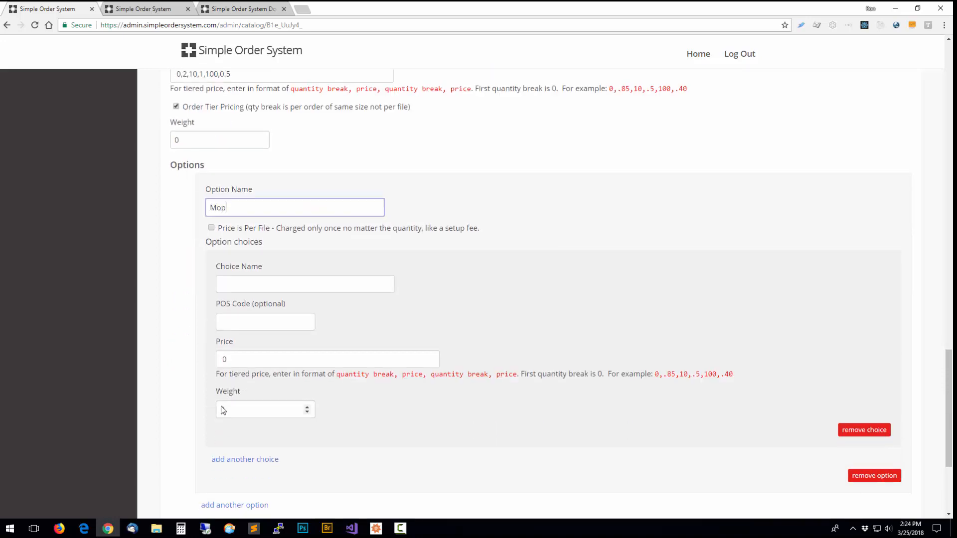
text(unting)
Fill in the first Mounting choice as "gator board" with POS code "testmg" and price 11
click(242, 289)
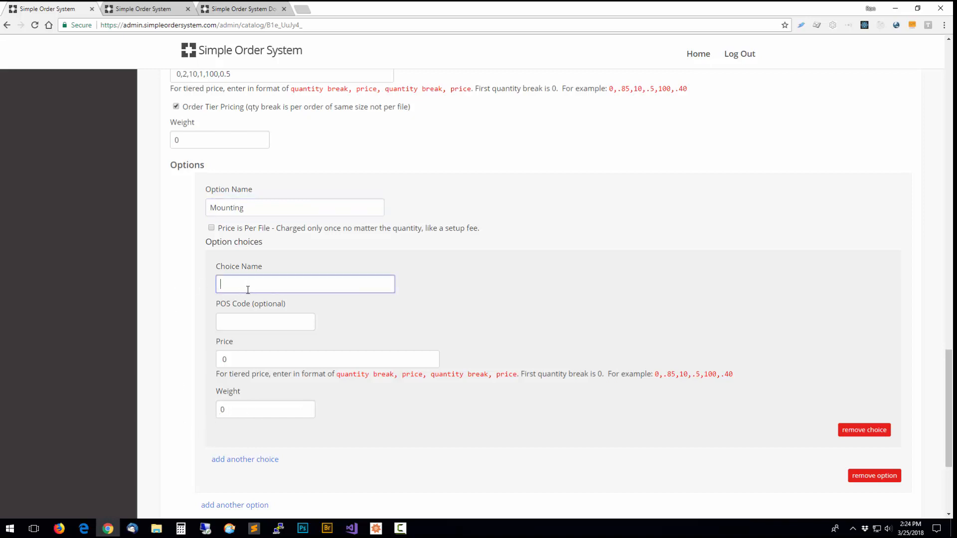
text(gator board)
click(238, 320)
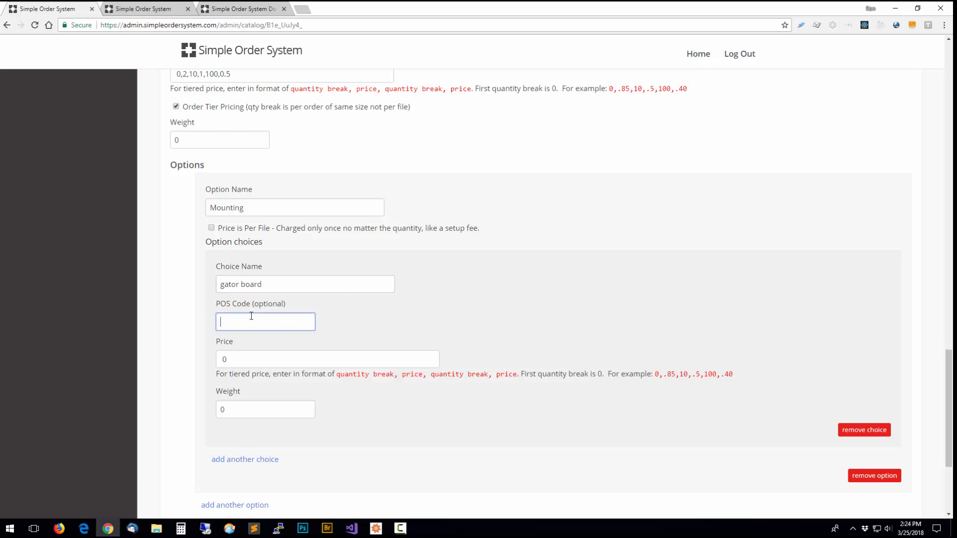
text(testmg)
key(Tab)
text(11)
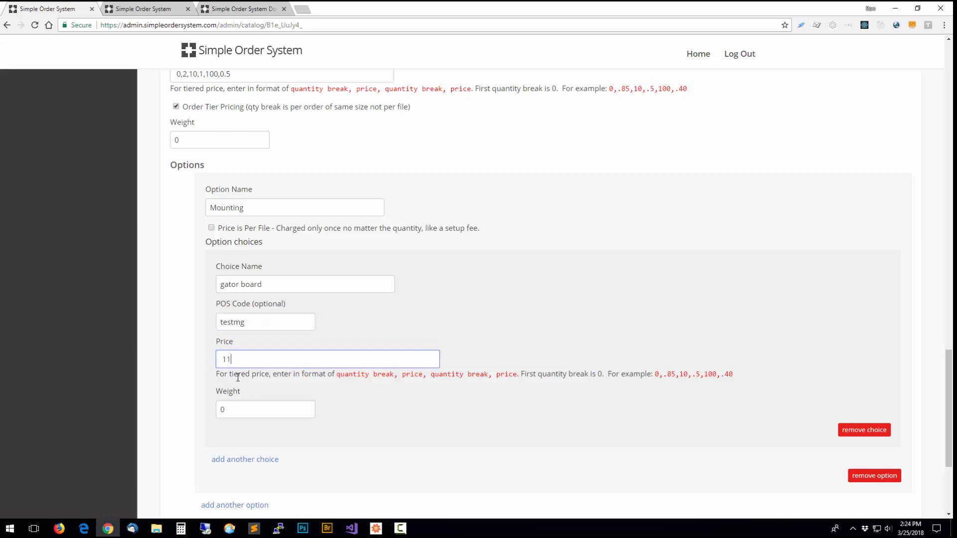
click(245, 411)
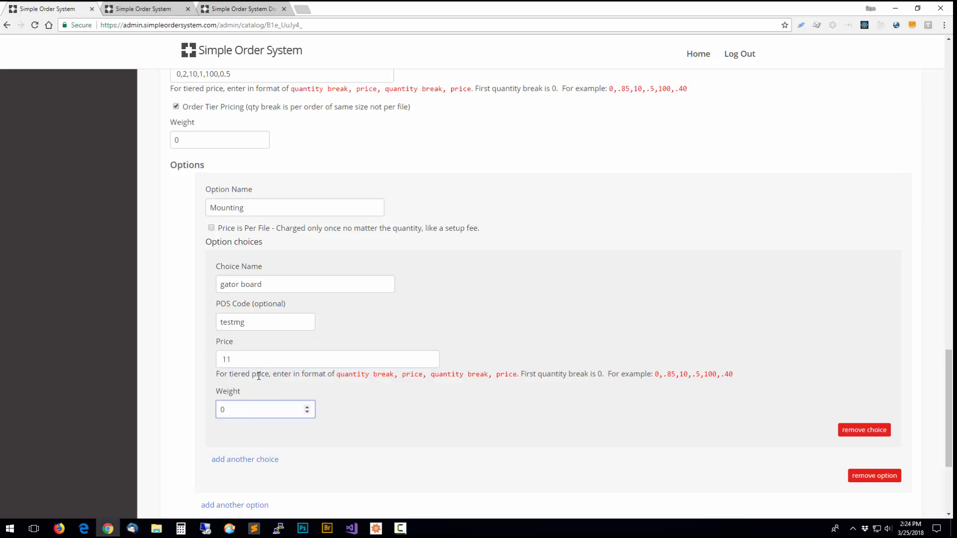
click(243, 360)
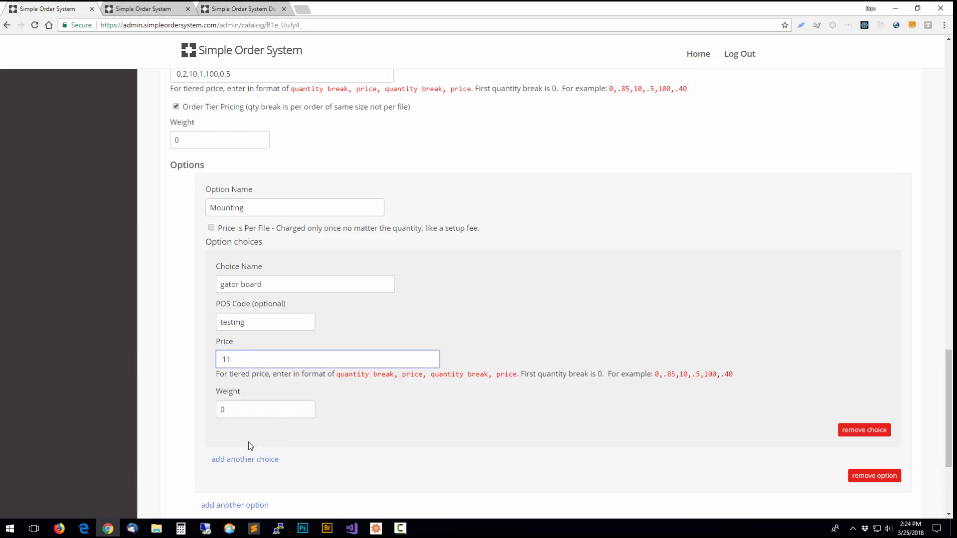
Add a second Mounting choice "foam core" priced at 7 and submit the test product
click(244, 459)
click(232, 485)
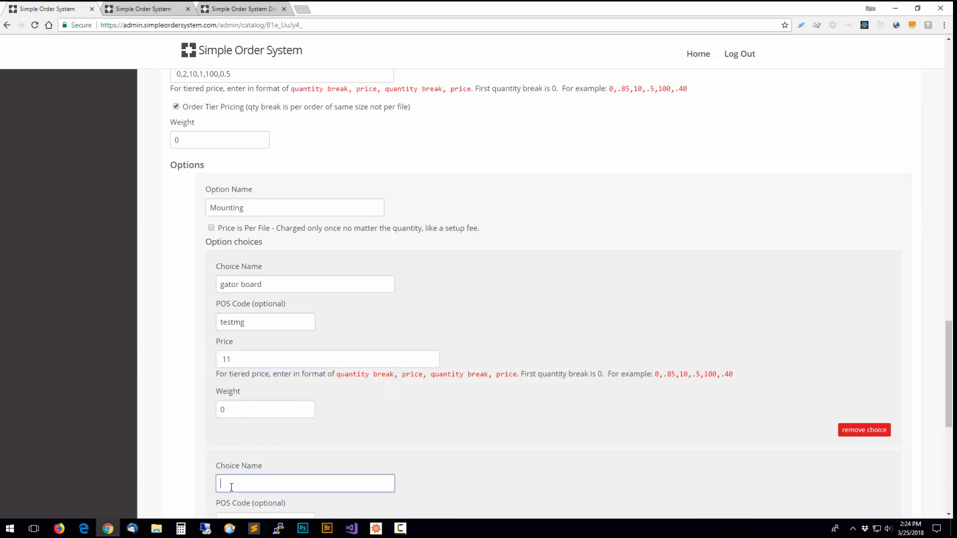
text(foam core)
scroll(223, 240, down, 5)
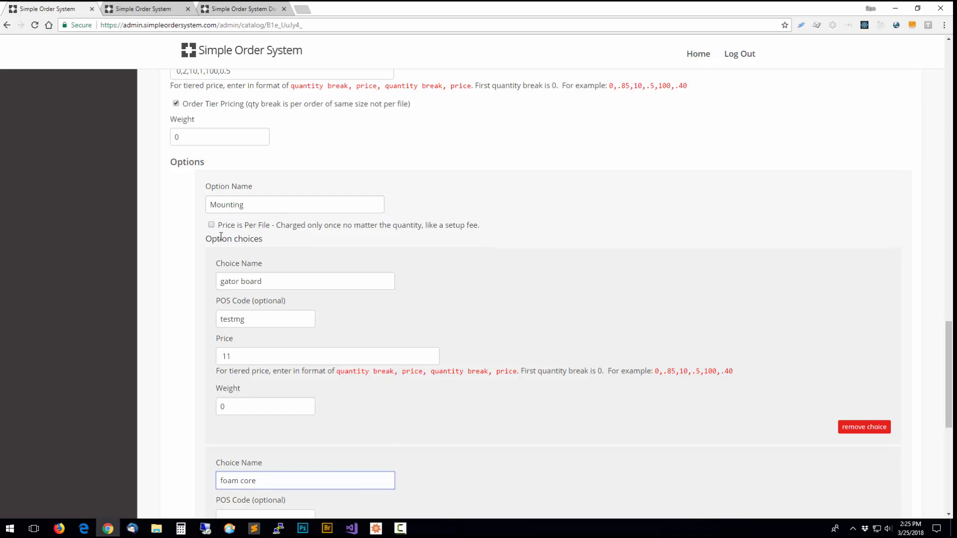
scroll(222, 240, down, 3)
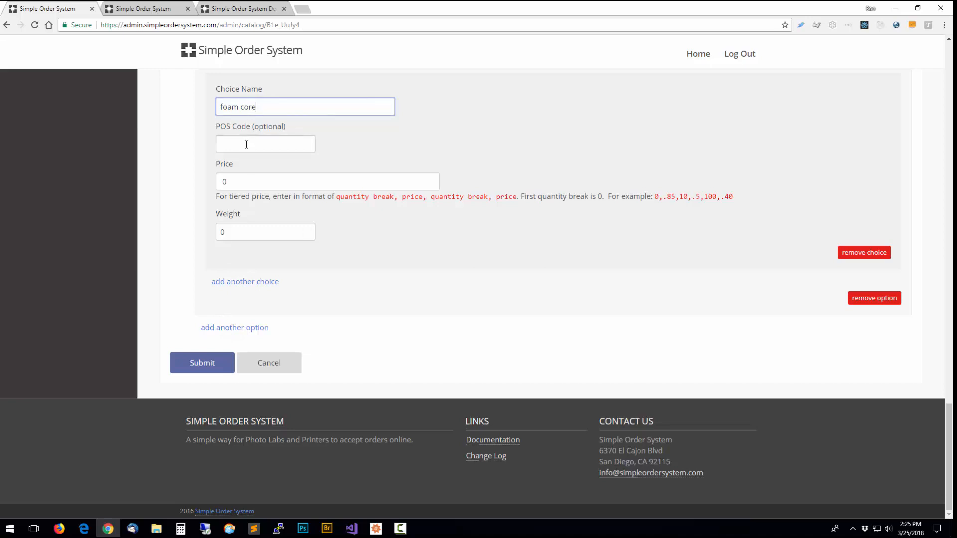
drag(237, 186, 213, 185)
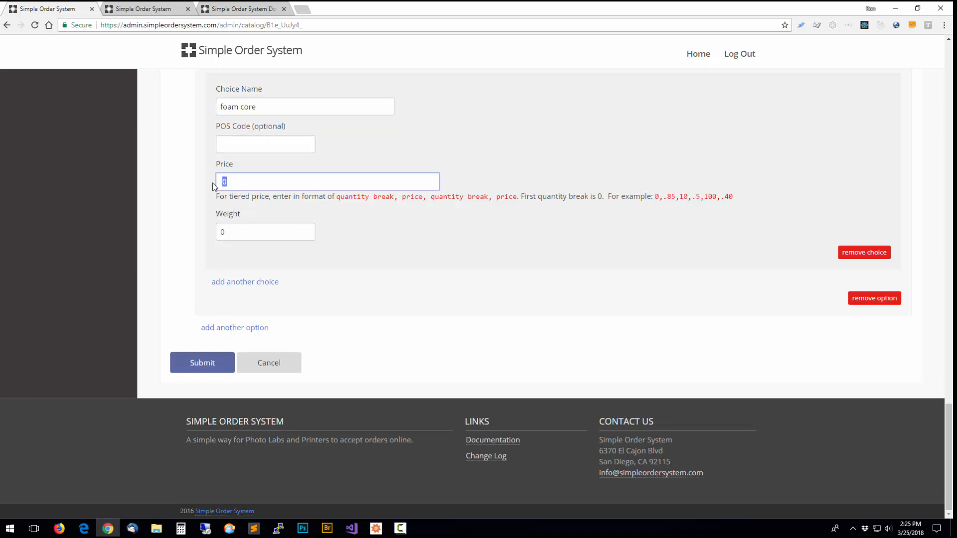
text(.12)
key(BackSpace)
key(BackSpace)
text(7)
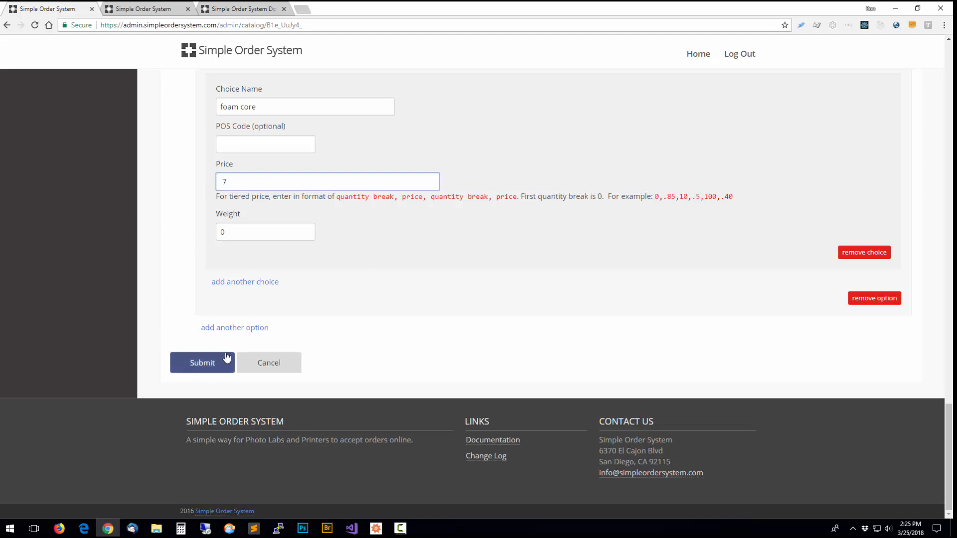
click(192, 363)
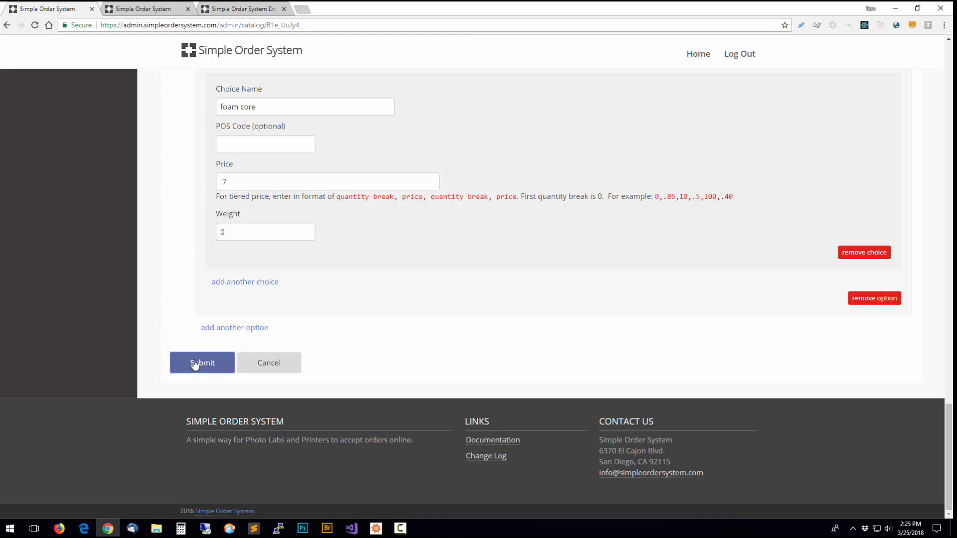
scroll(291, 309, down, 15)
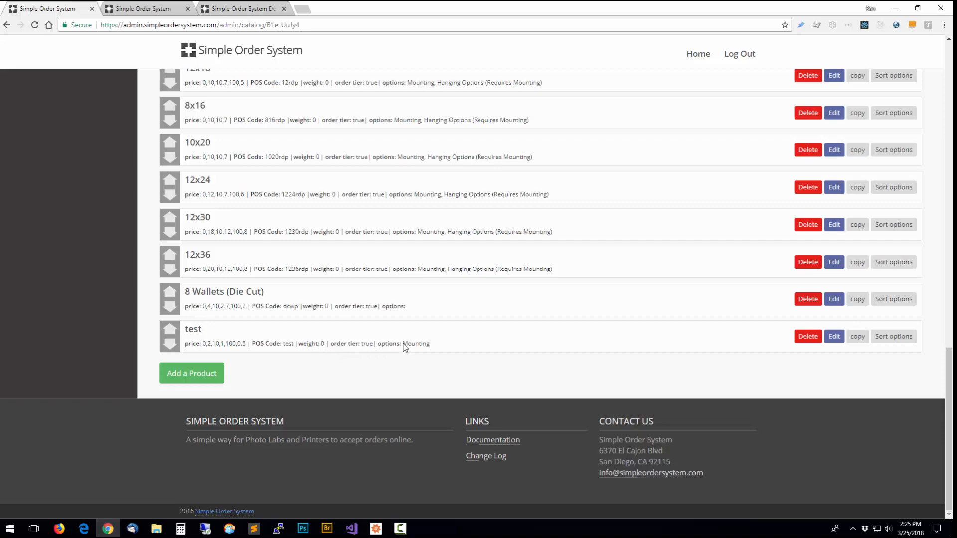
Open the 8x12 product for editing, review its Mounting and Hanging Options choices, and cancel without changes
scroll(419, 265, up, 7)
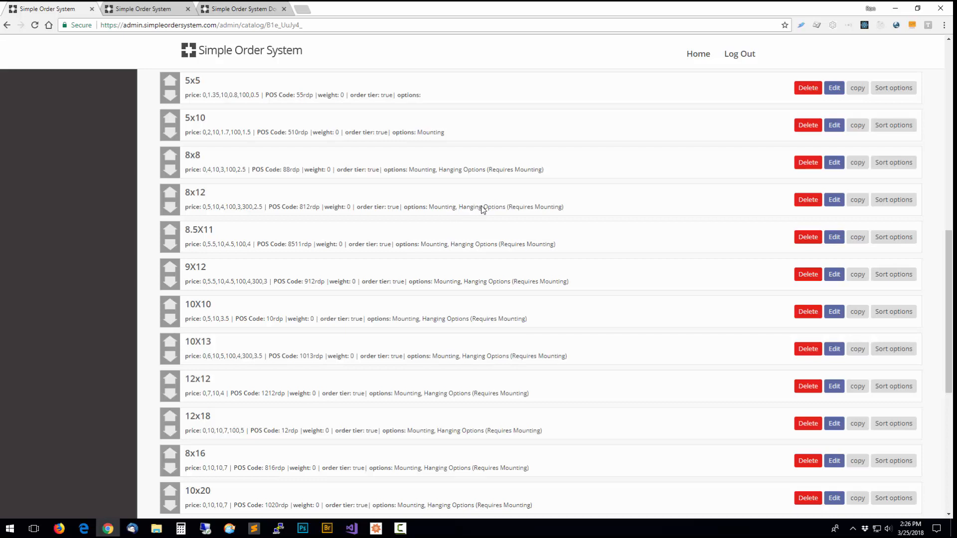
click(831, 200)
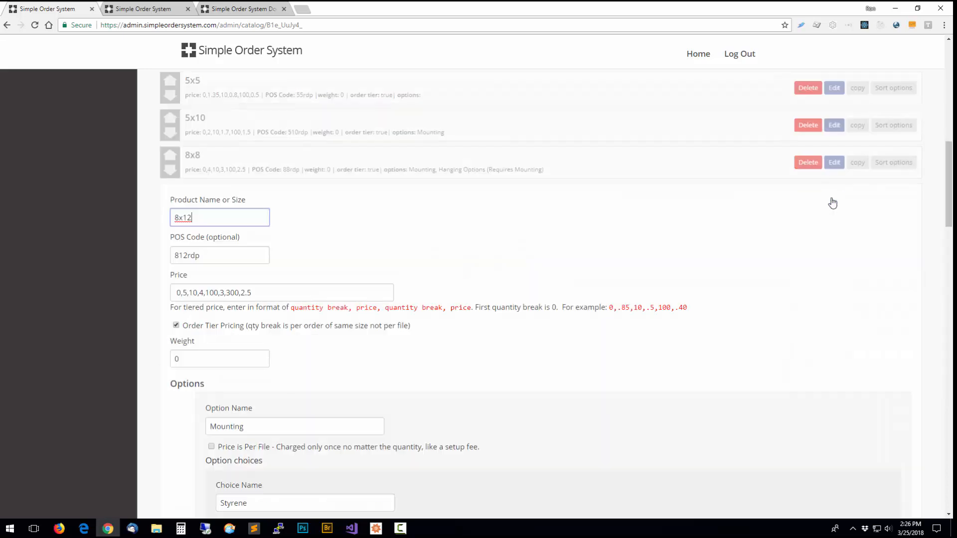
scroll(245, 218, down, 5)
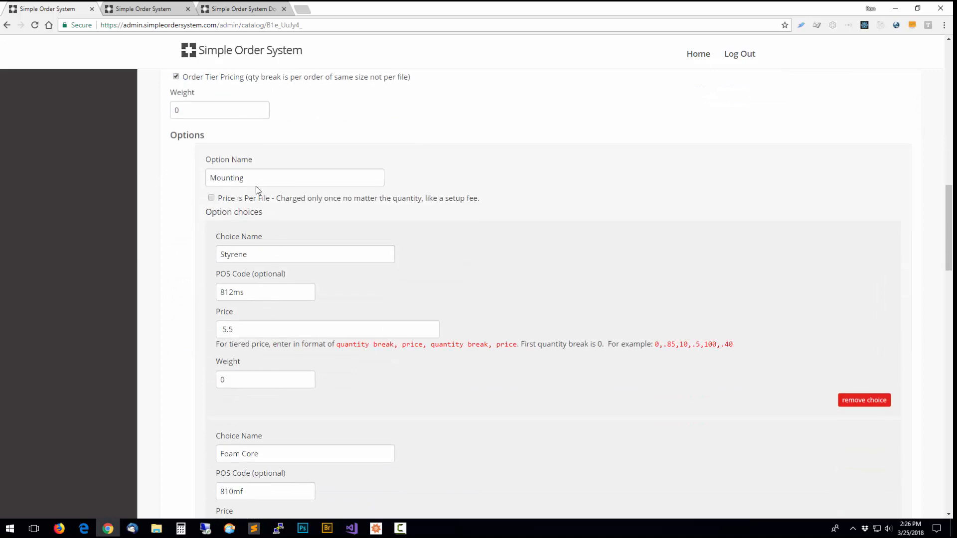
scroll(269, 245, down, 5)
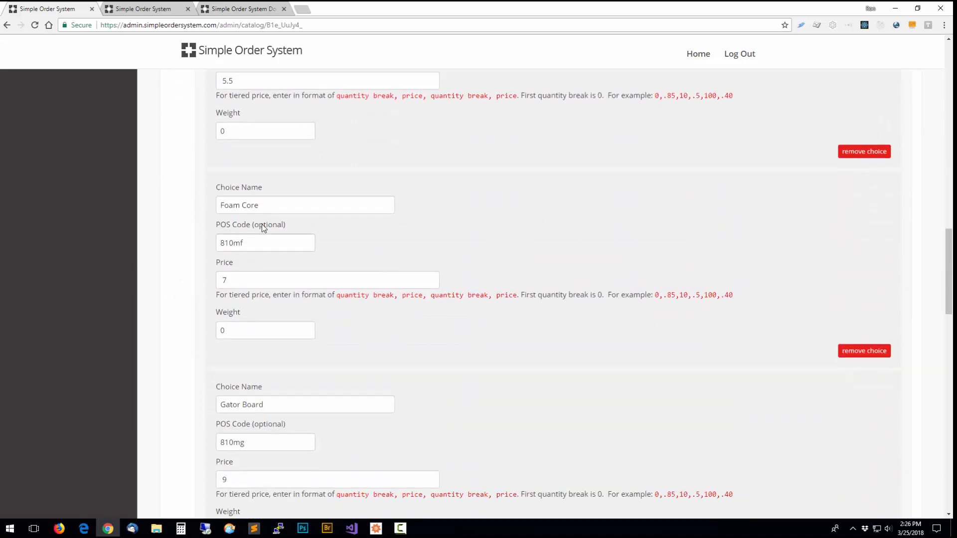
scroll(274, 256, down, 5)
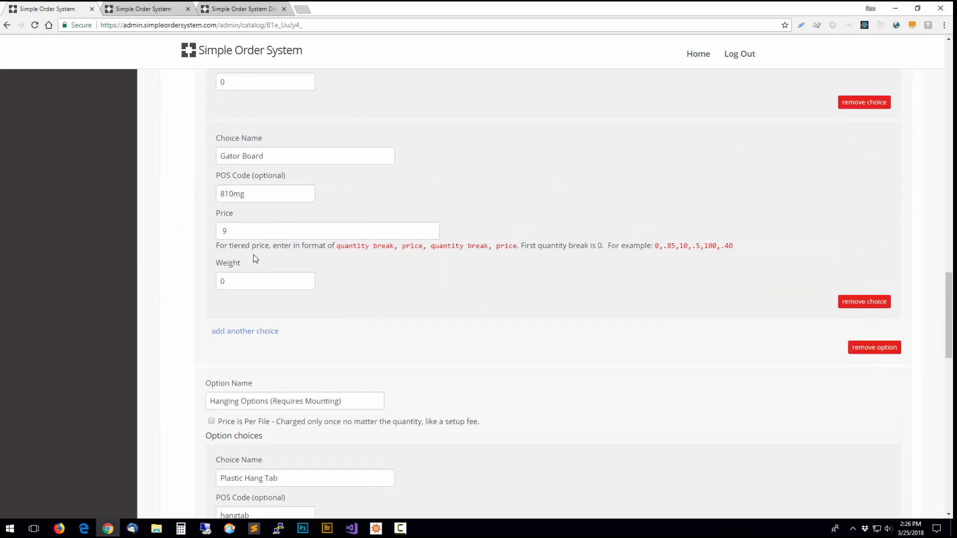
scroll(195, 324, down, 5)
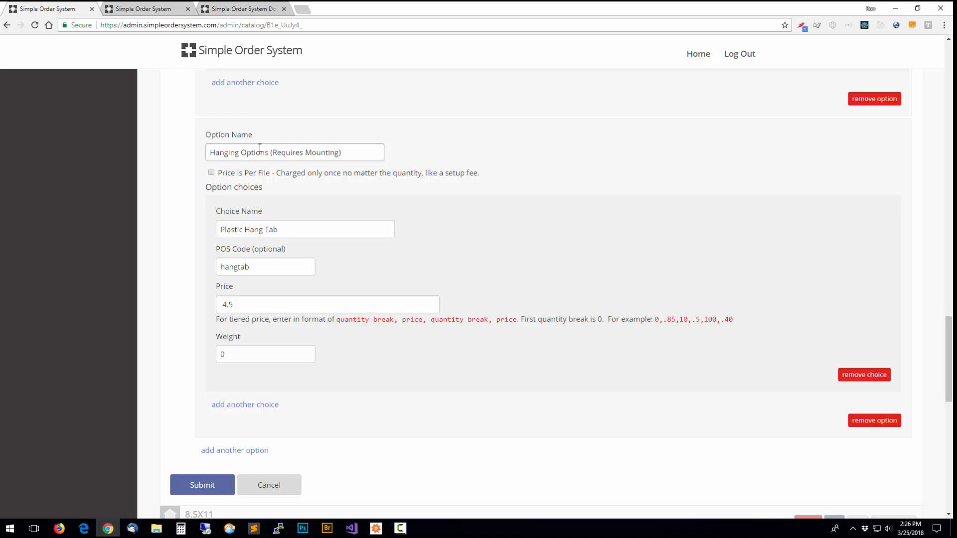
scroll(289, 115, up, 2)
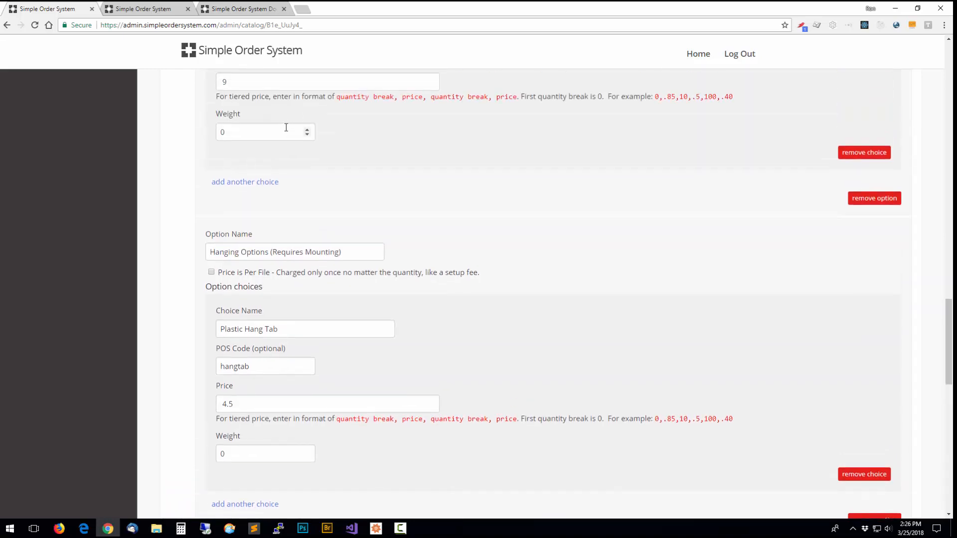
scroll(299, 135, down, 2)
scroll(308, 134, down, 1)
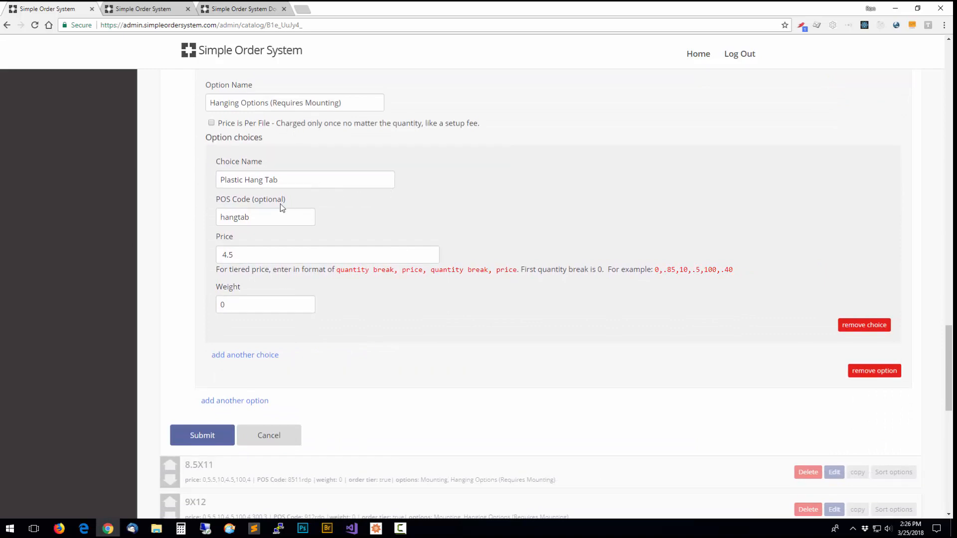
scroll(279, 212, down, 2)
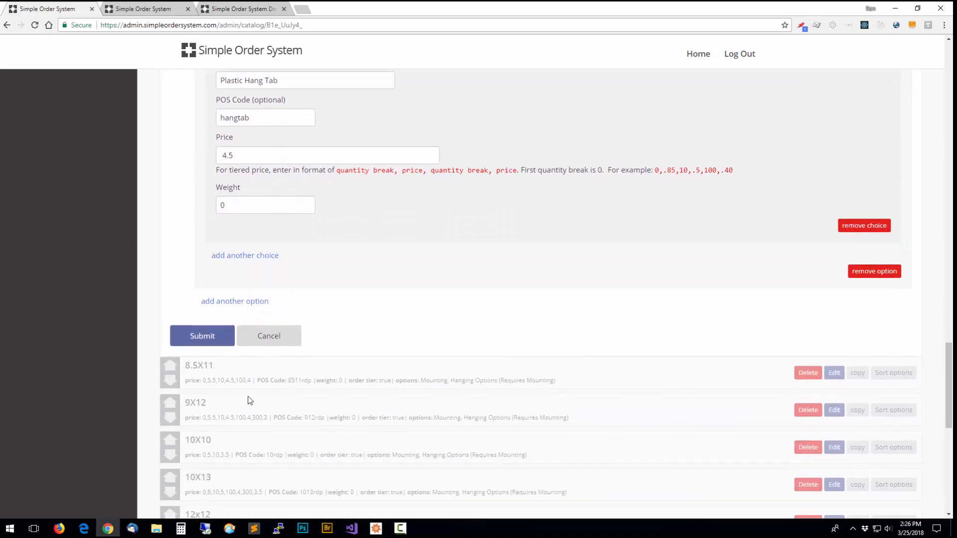
click(269, 329)
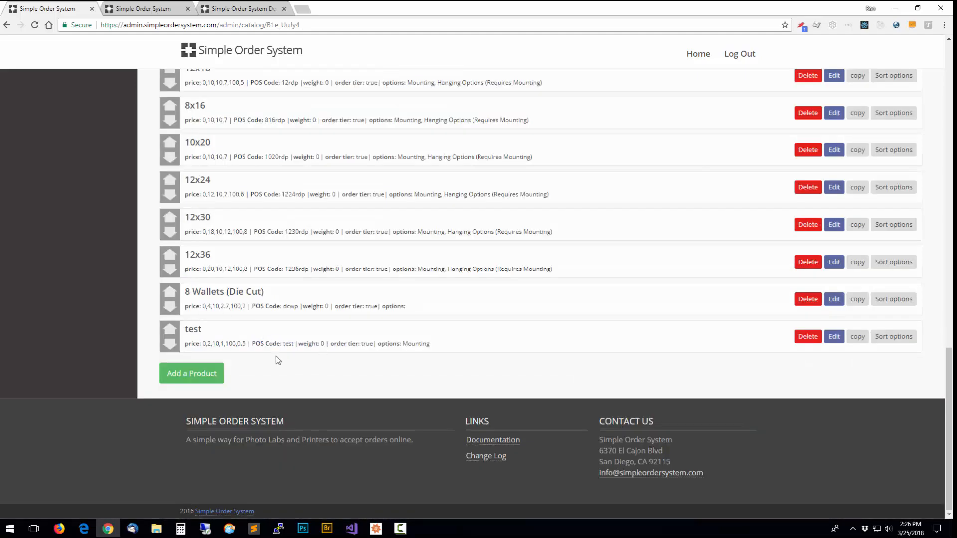
Look over the order of the first products in the Pearl Prints category
scroll(414, 327, up, 15)
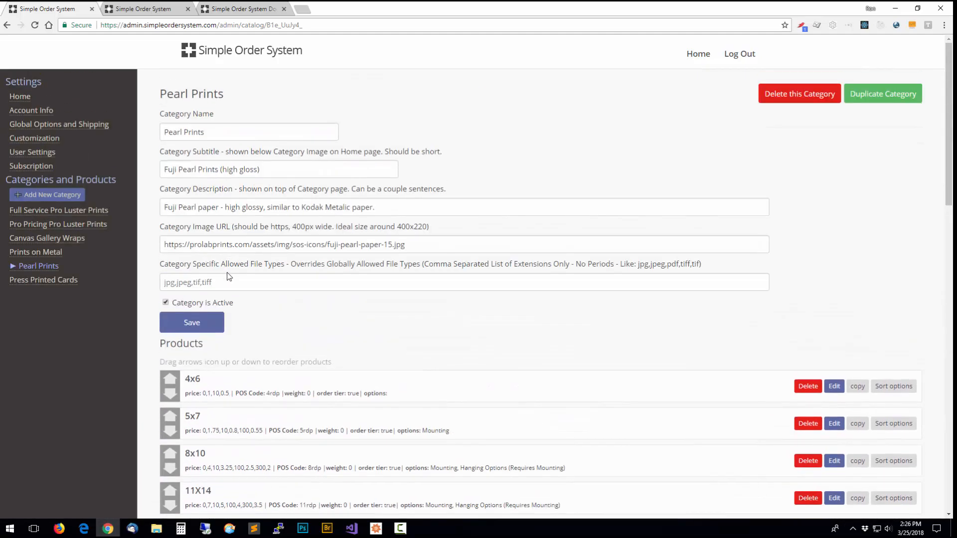
scroll(228, 276, down, 7)
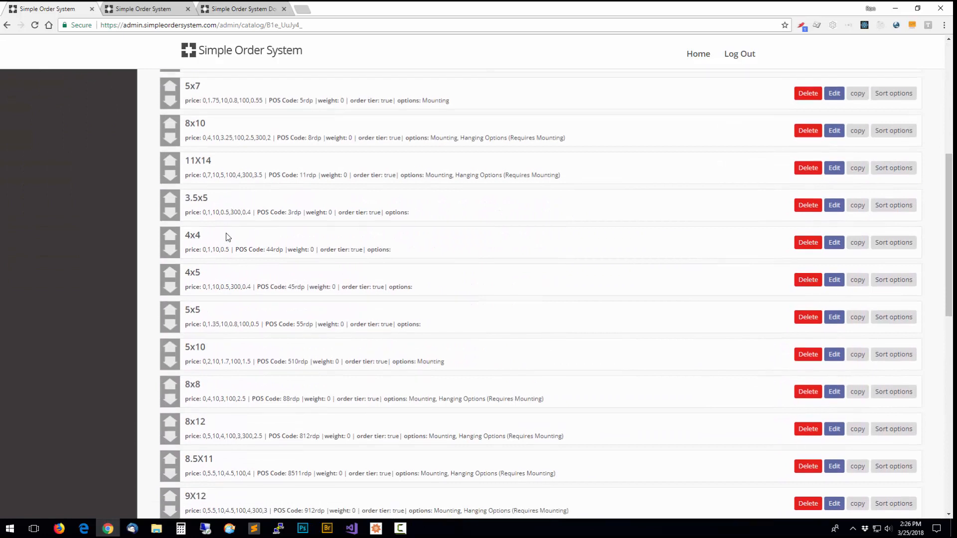
scroll(228, 237, down, 1)
scroll(217, 245, up, 3)
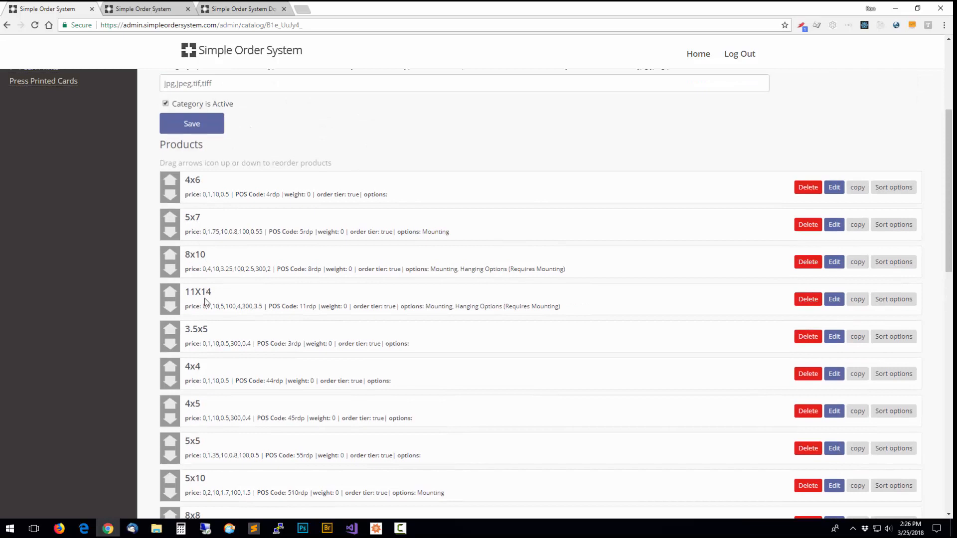
Move the 3.5x5 product to the beginning of the Pearl Prints product list, ahead of 4x6
scroll(204, 334, down, 3)
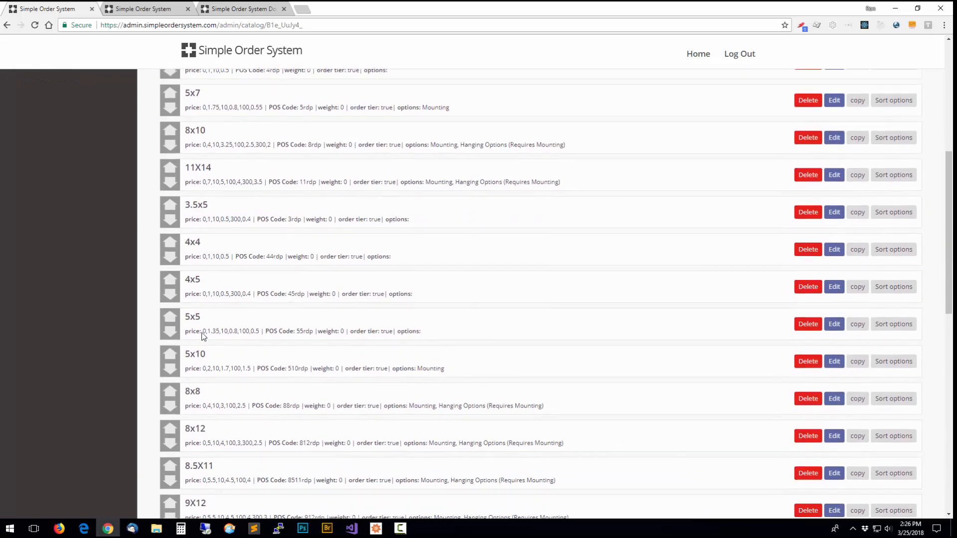
scroll(201, 336, down, 3)
scroll(201, 336, up, 5)
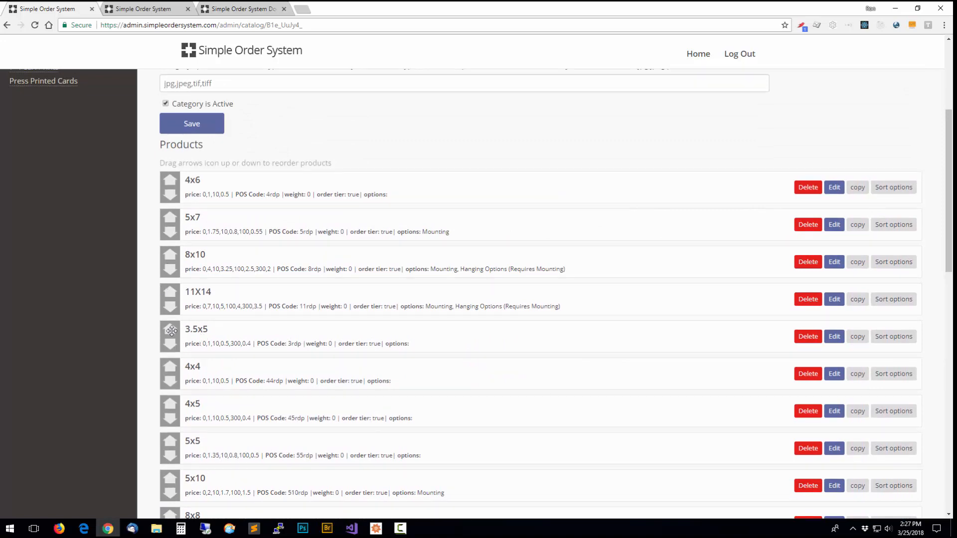
drag(171, 331, 173, 194)
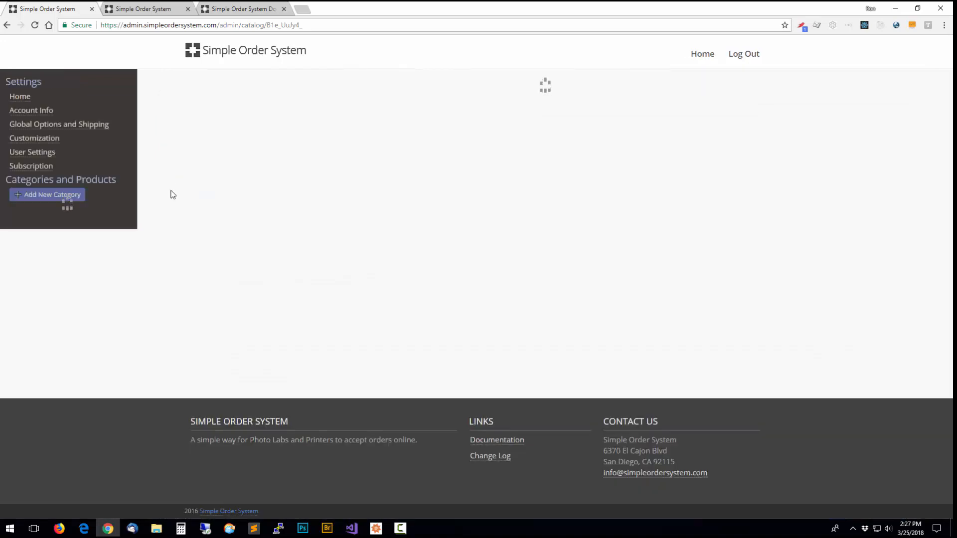
Move the 3.5x5 product back to its place between 11X14 and 4x4, and check the list order
scroll(200, 229, down, 3)
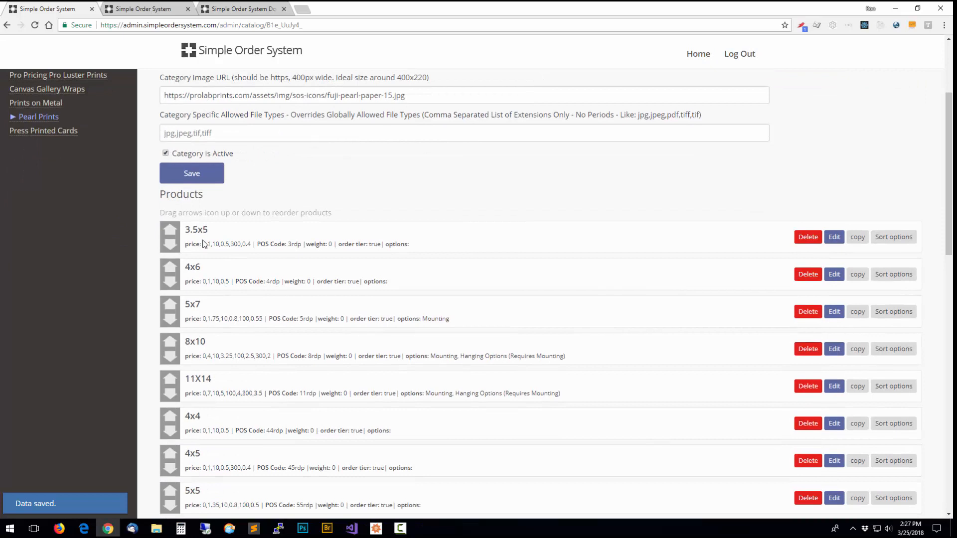
scroll(199, 322, down, 2)
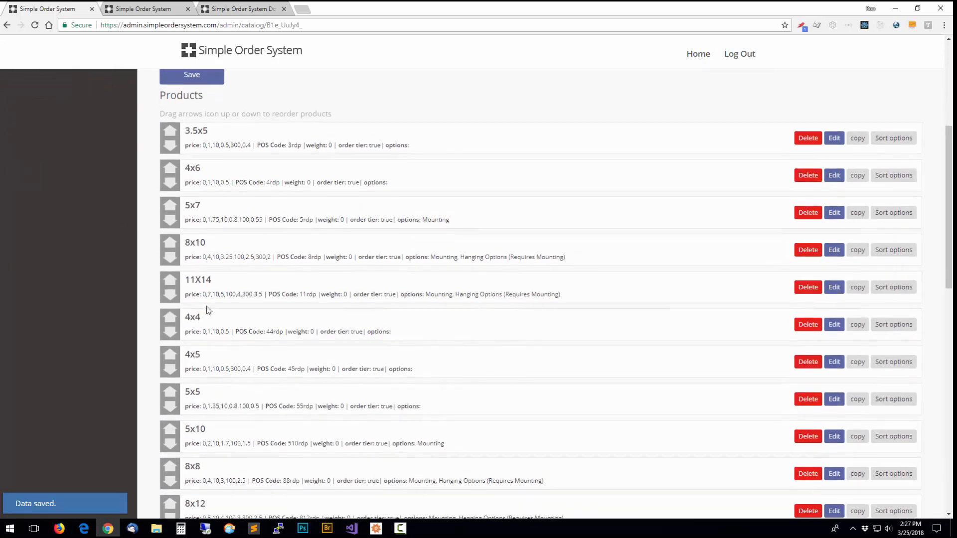
drag(174, 139, 179, 297)
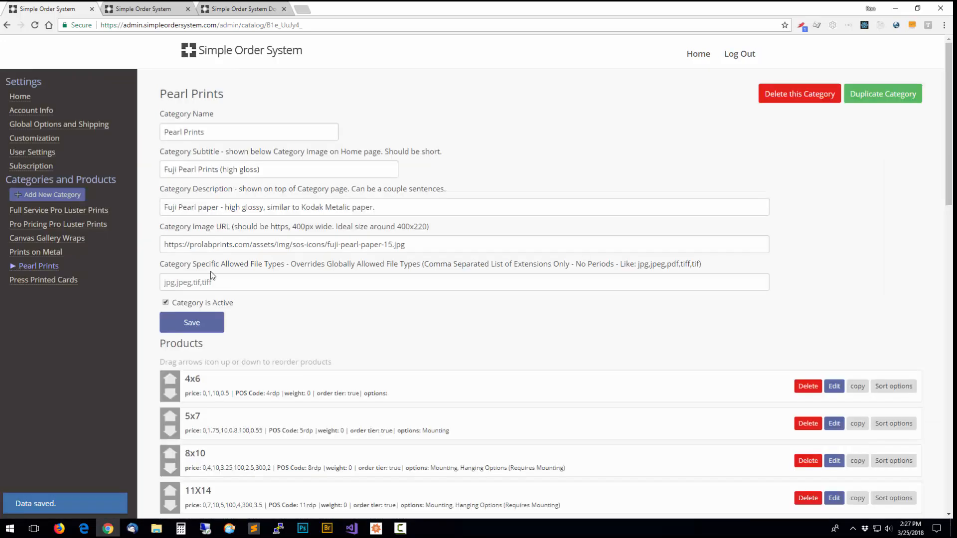
scroll(210, 277, down, 5)
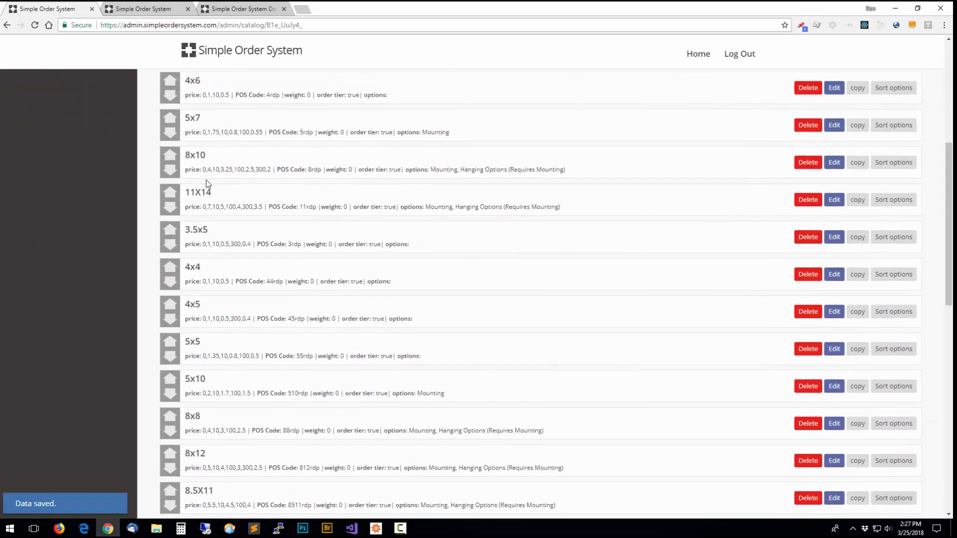
Copy the test product and name the copy "test2"
scroll(206, 314, down, 12)
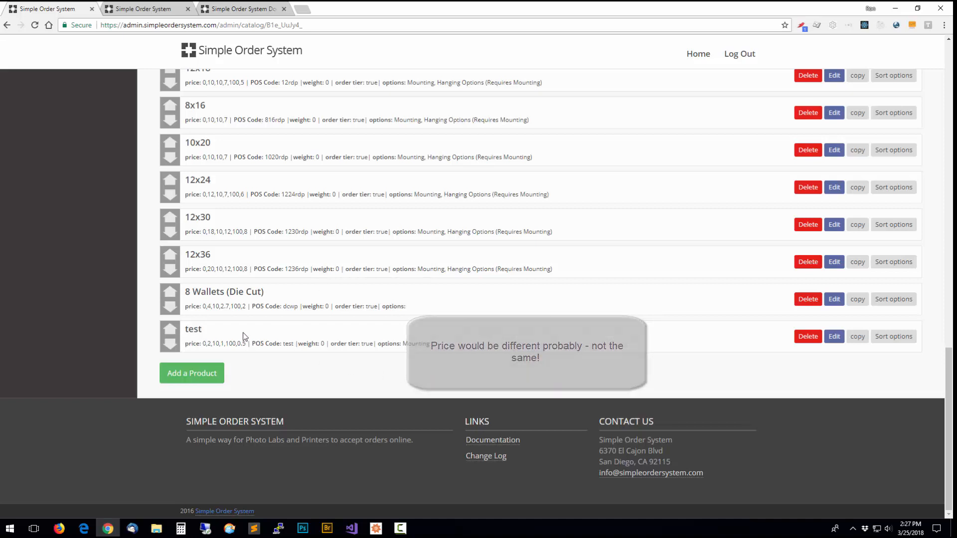
click(857, 337)
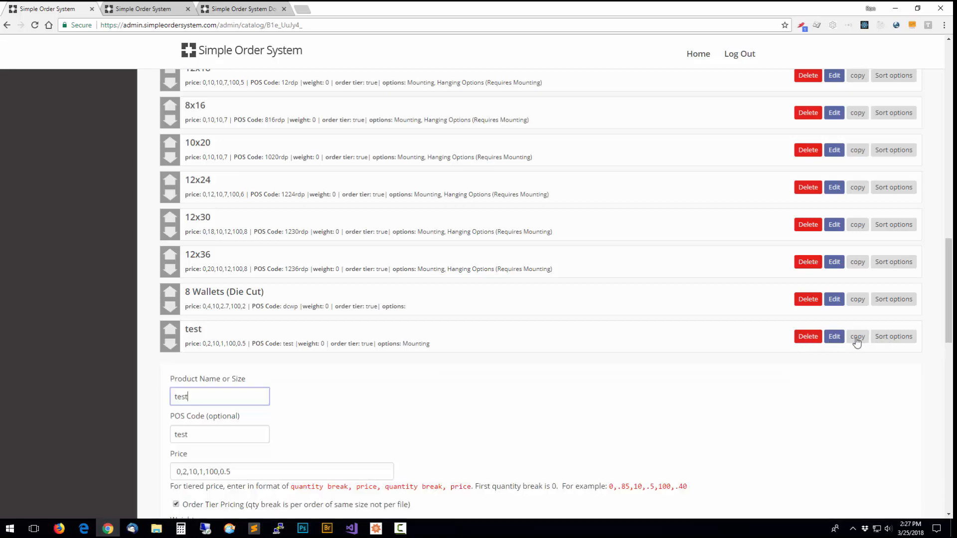
scroll(209, 371, down, 4)
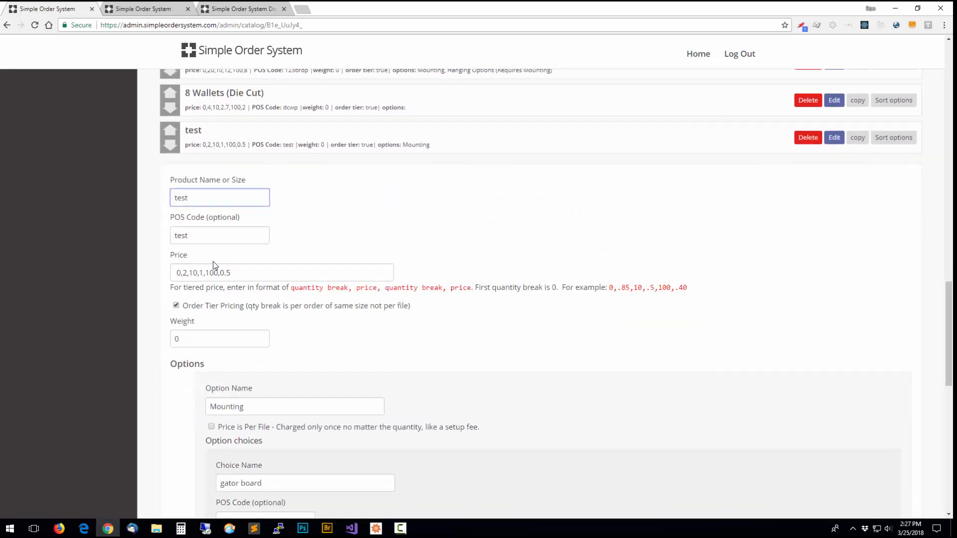
text(2)
Review the copied product's price, Mounting option and choices, and cancel the copy without submitting it
scroll(225, 389, down, 3)
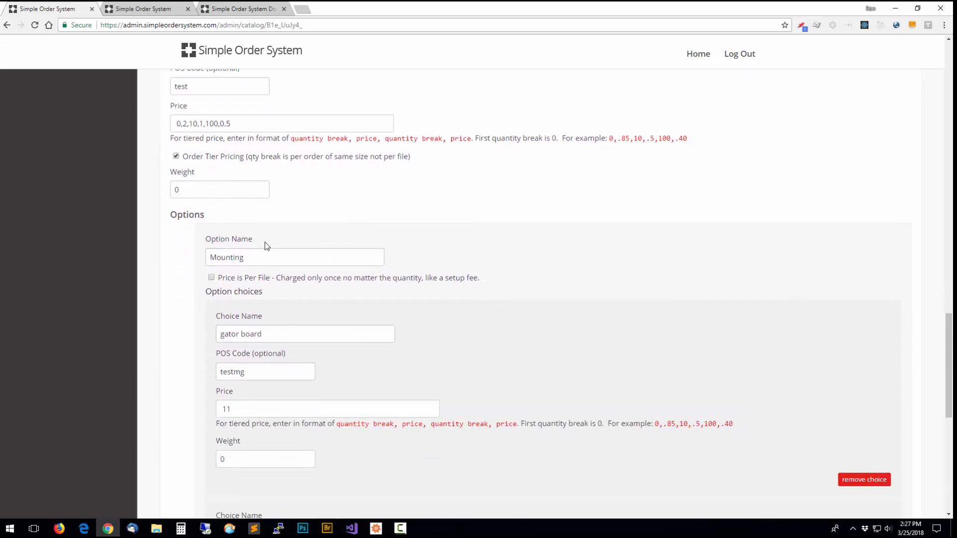
scroll(259, 247, up, 4)
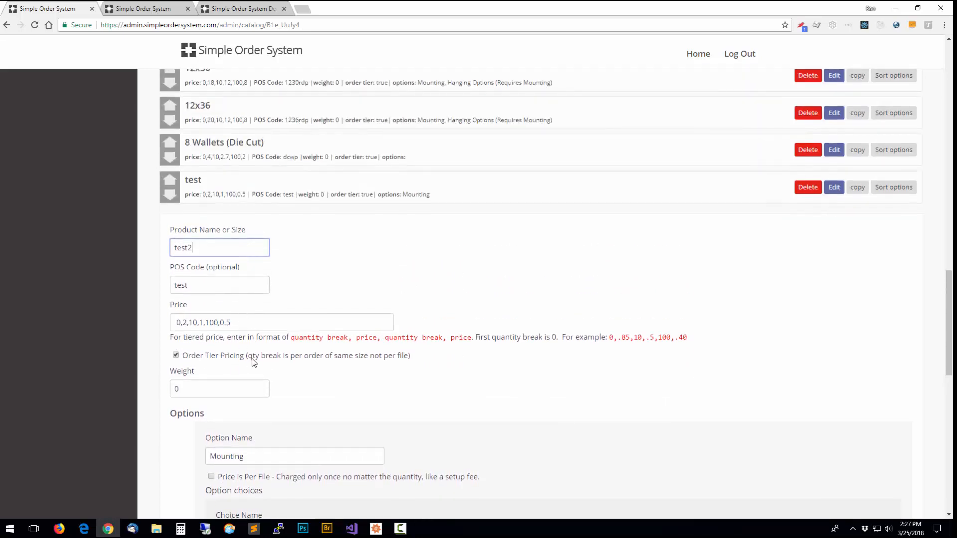
scroll(253, 361, down, 4)
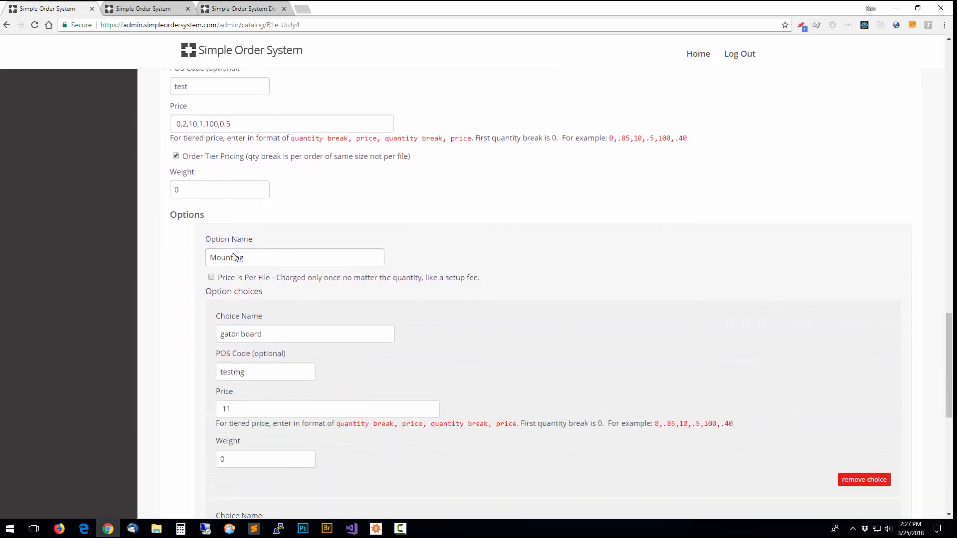
scroll(274, 335, down, 3)
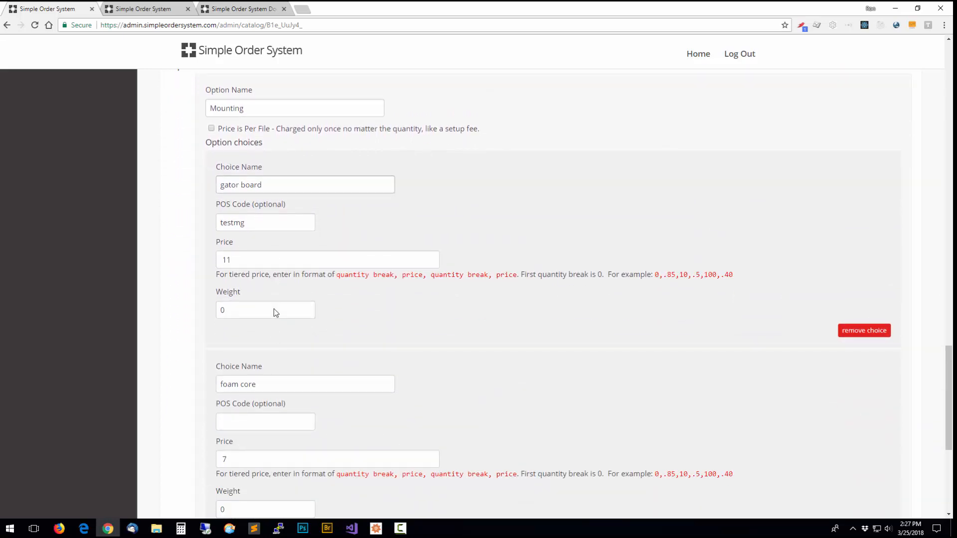
scroll(246, 199, up, 4)
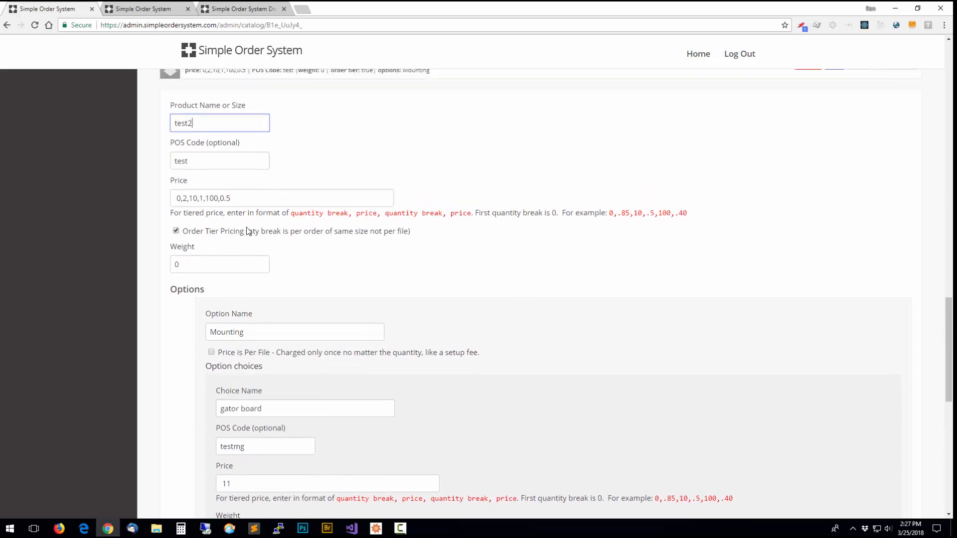
scroll(254, 270, up, 2)
scroll(259, 311, down, 2)
scroll(260, 312, down, 2)
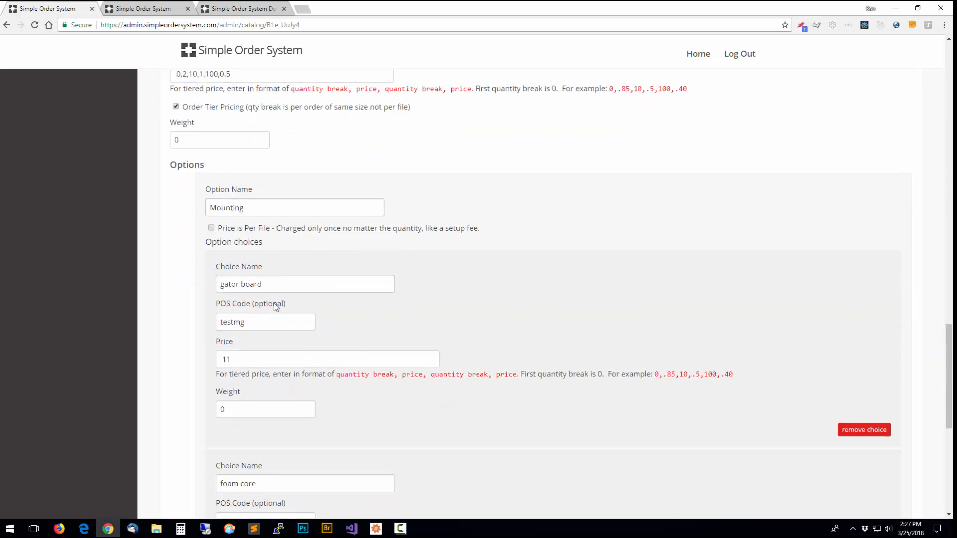
scroll(275, 315, down, 3)
scroll(277, 316, down, 1)
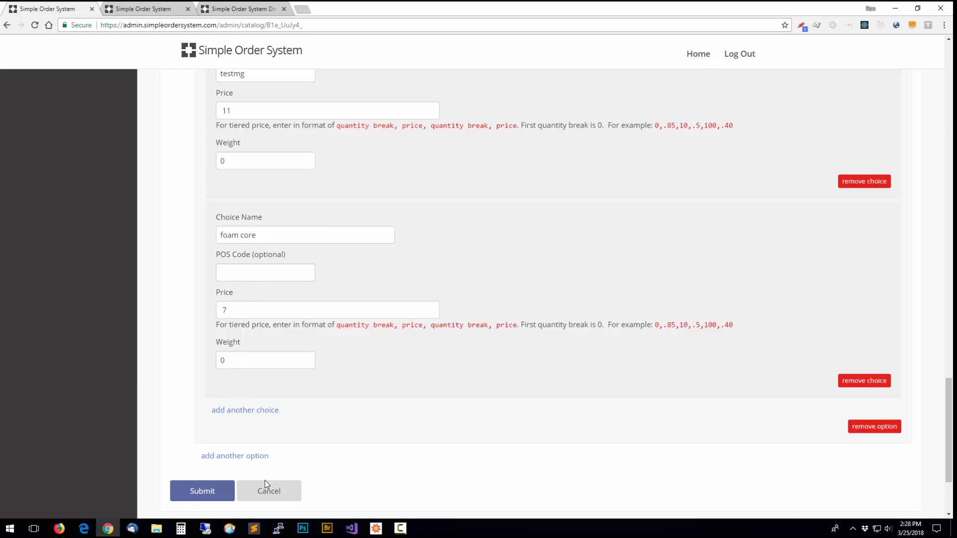
click(280, 493)
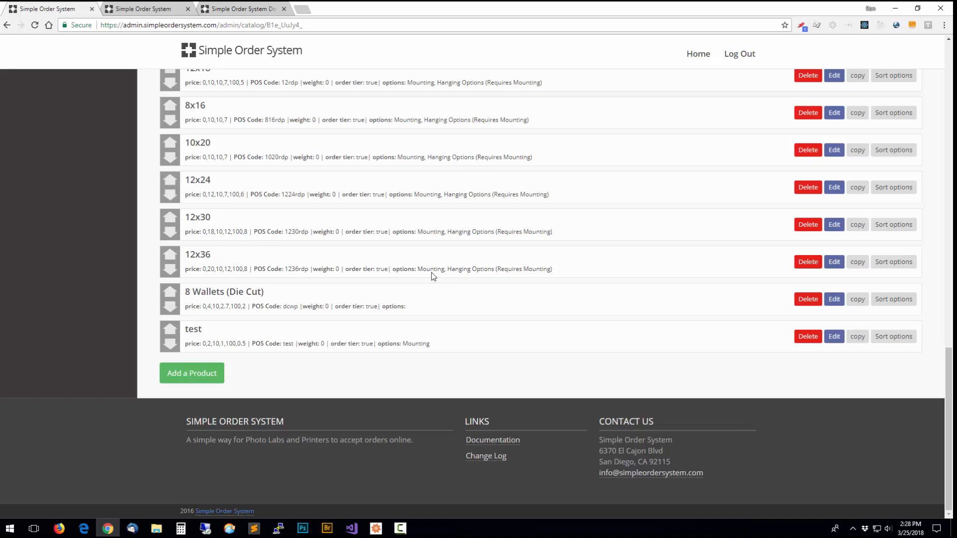
Sort the 12x36 product's options so Hanging Options comes before Mounting, and save the order
click(892, 263)
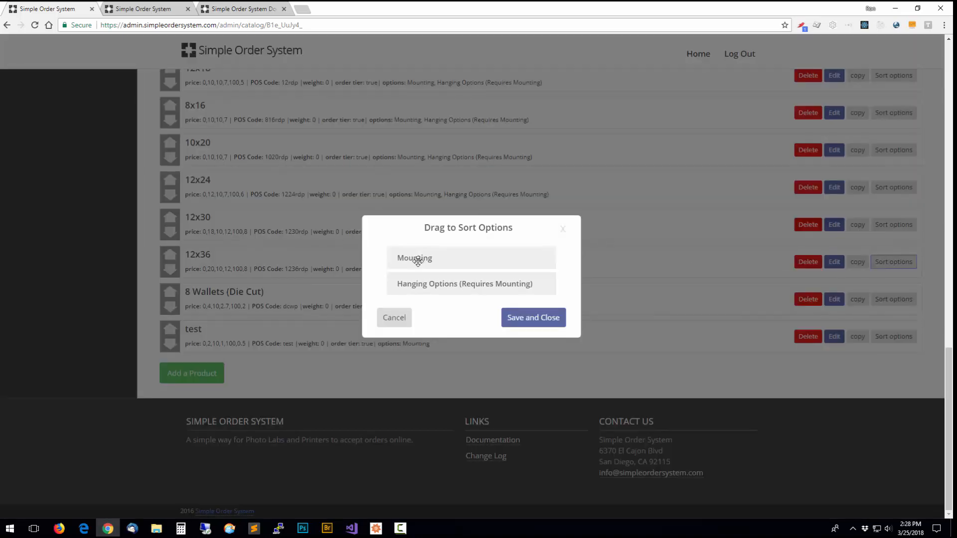
drag(416, 258, 426, 305)
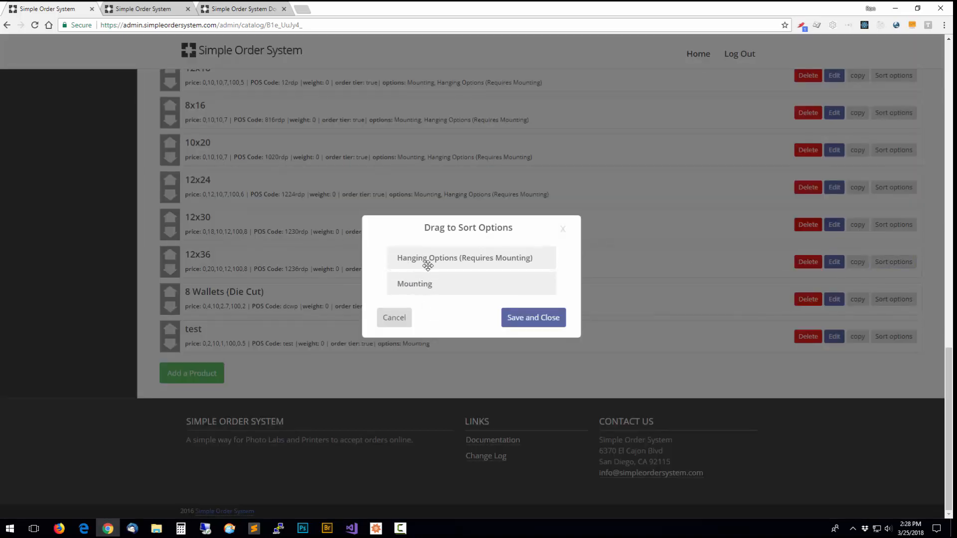
click(565, 318)
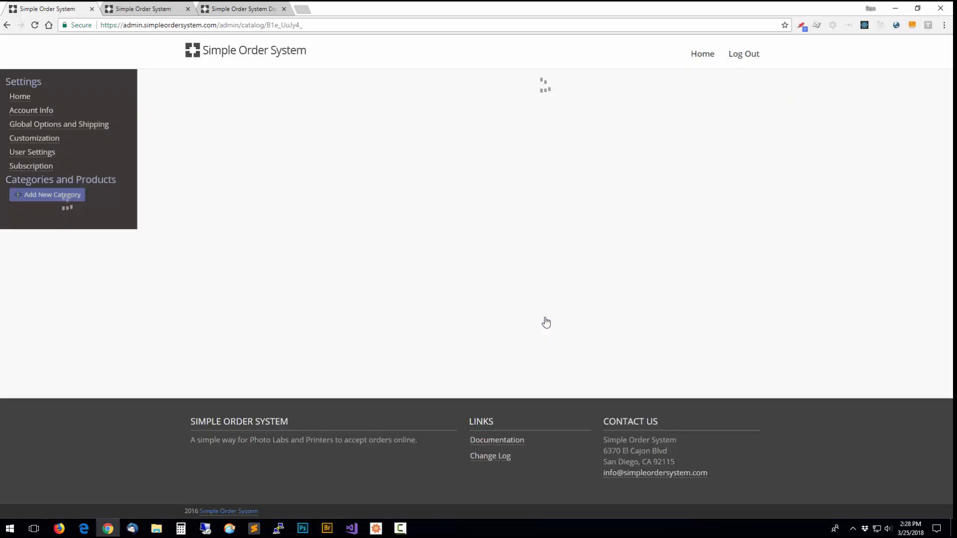
scroll(698, 318, down, 15)
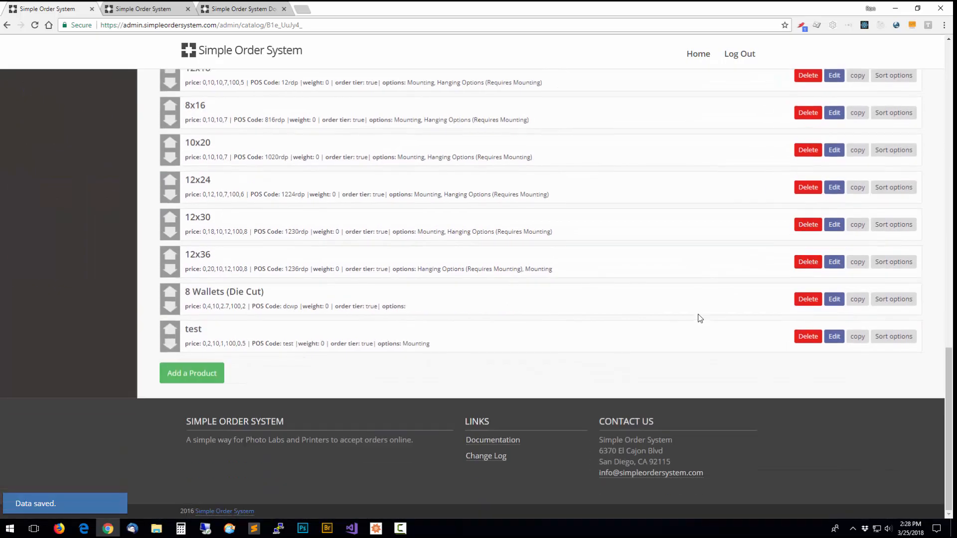
Re-sort the 12x36 product's options with Mounting ahead of Hanging Options, and save the order
click(902, 264)
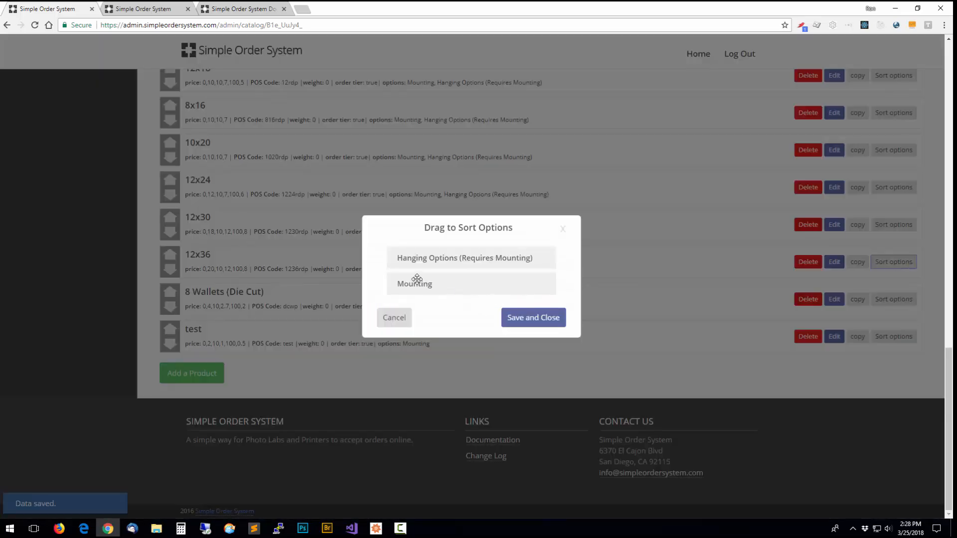
drag(416, 278, 416, 259)
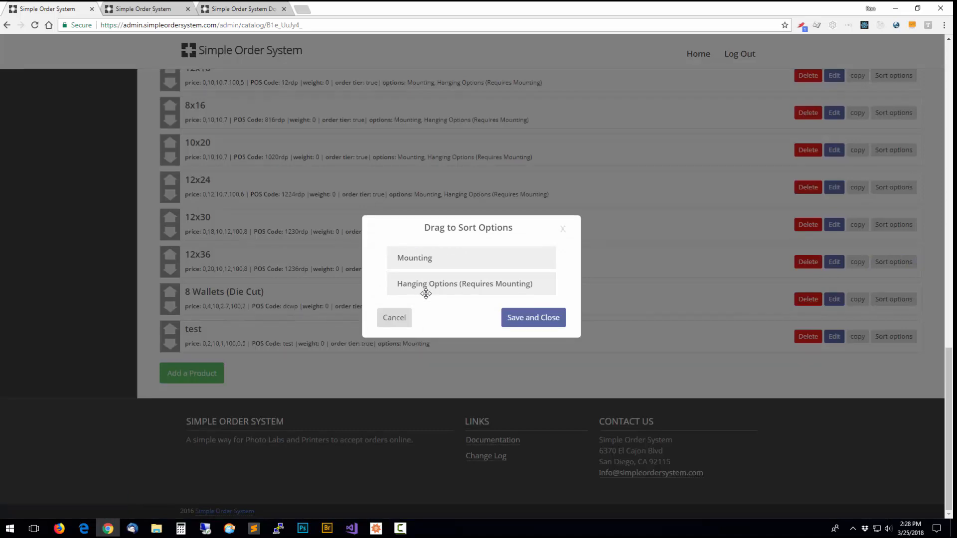
click(521, 319)
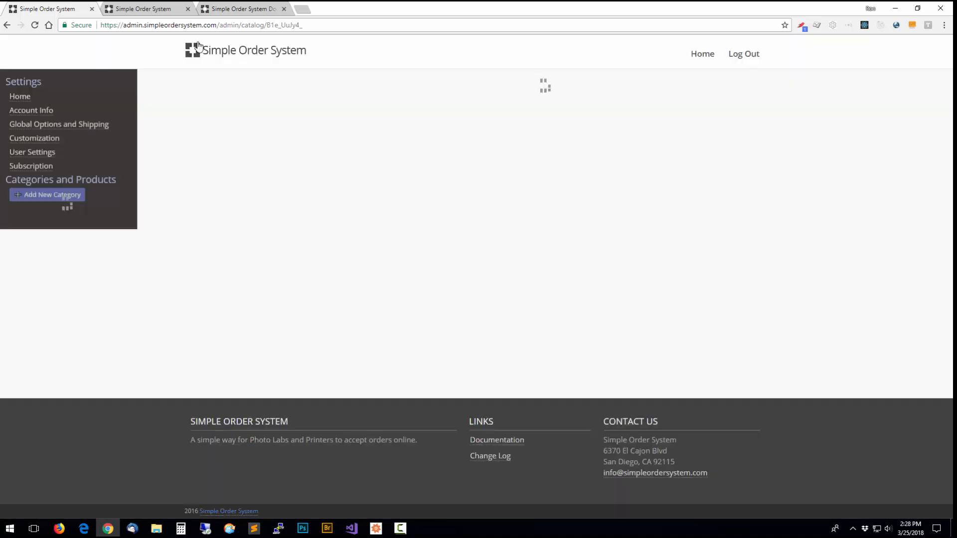
Switch to the Demo Lab storefront, open its Pearl Prints category, and reload the product page
click(143, 8)
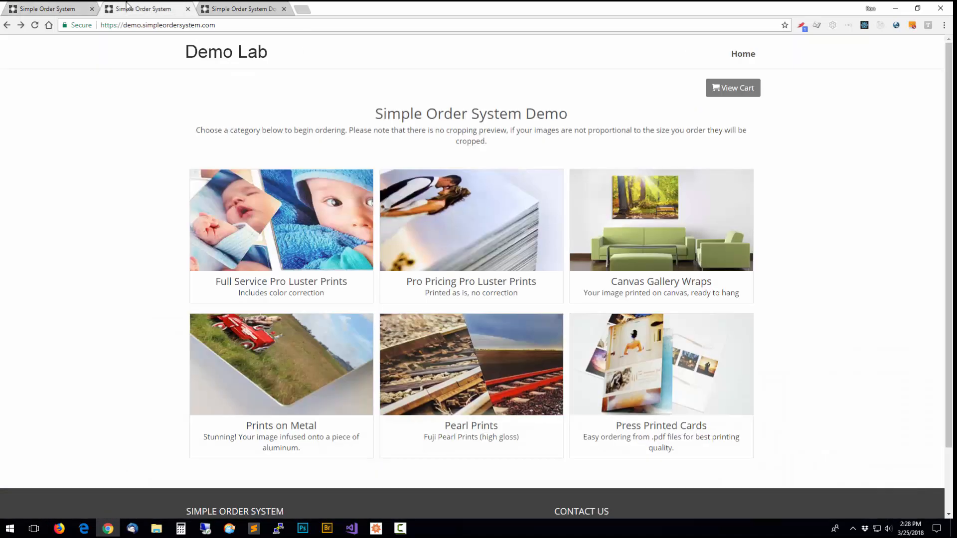
click(272, 249)
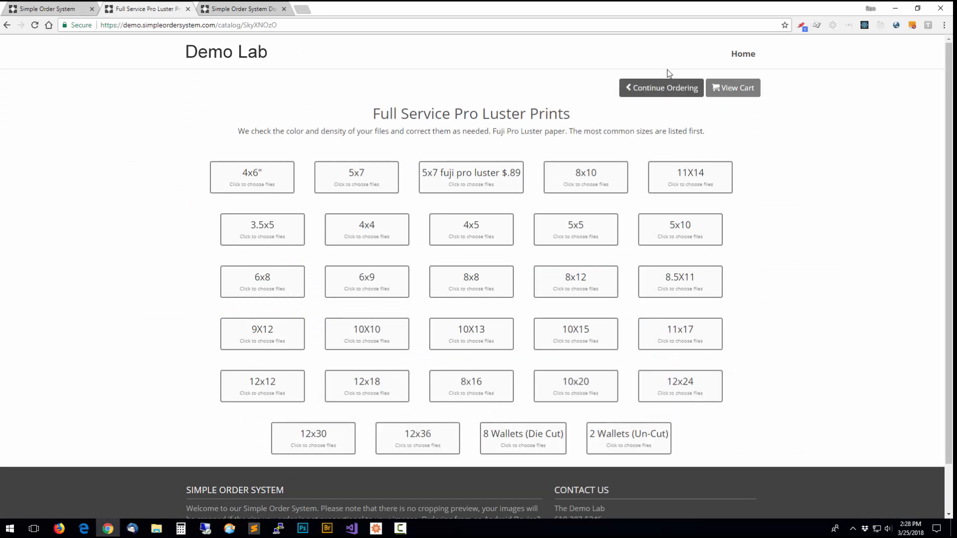
click(655, 90)
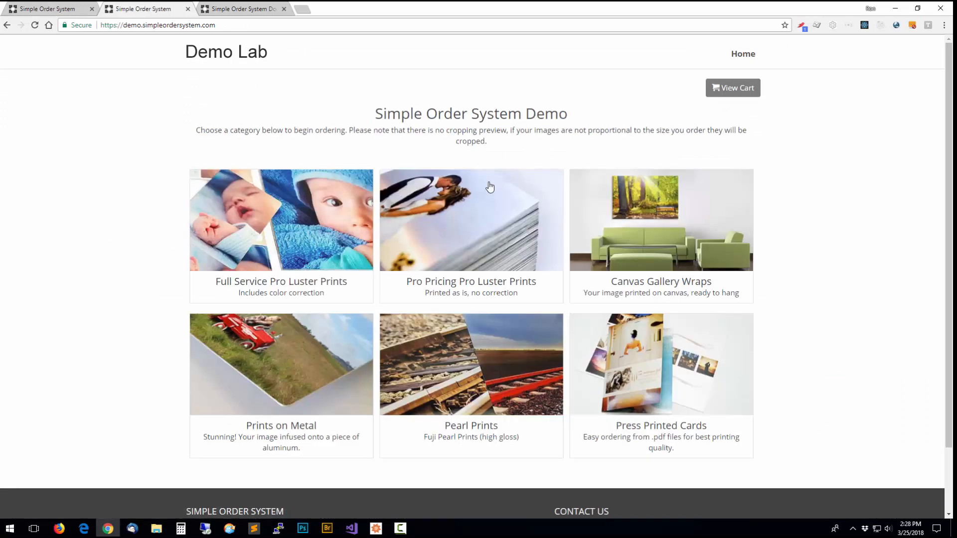
click(508, 347)
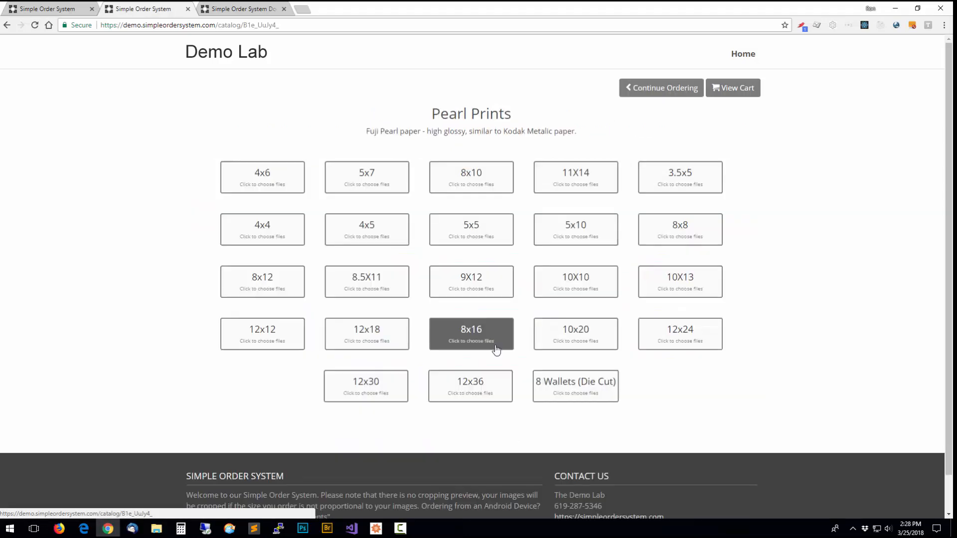
click(472, 387)
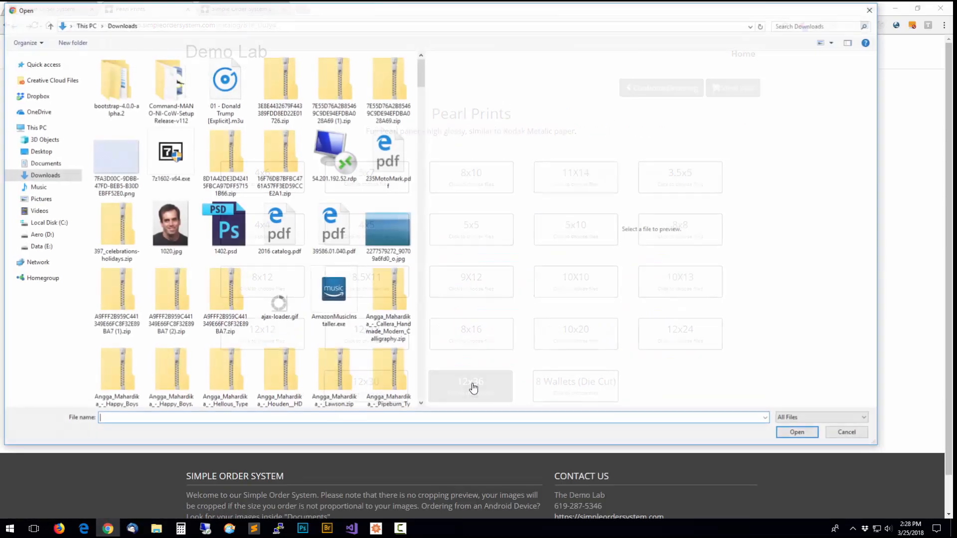
click(848, 434)
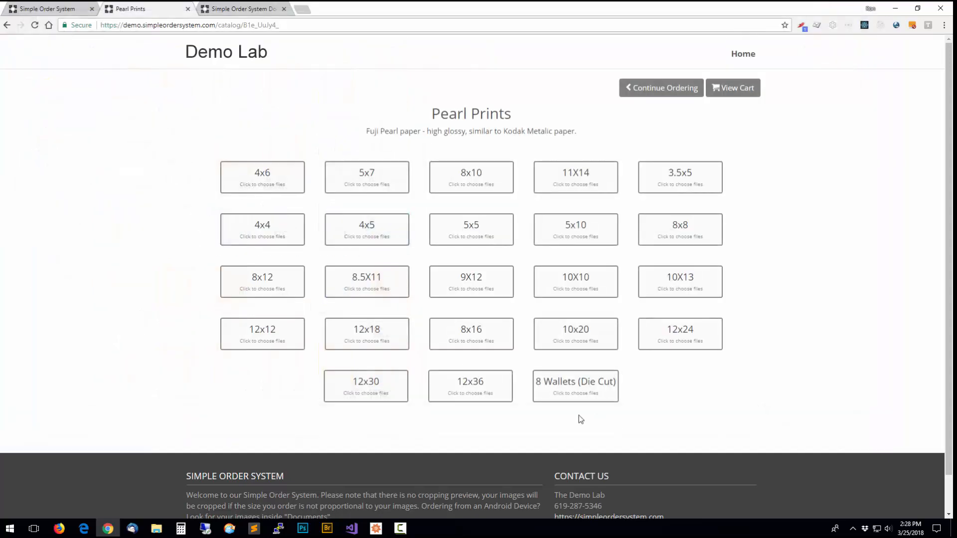
click(34, 25)
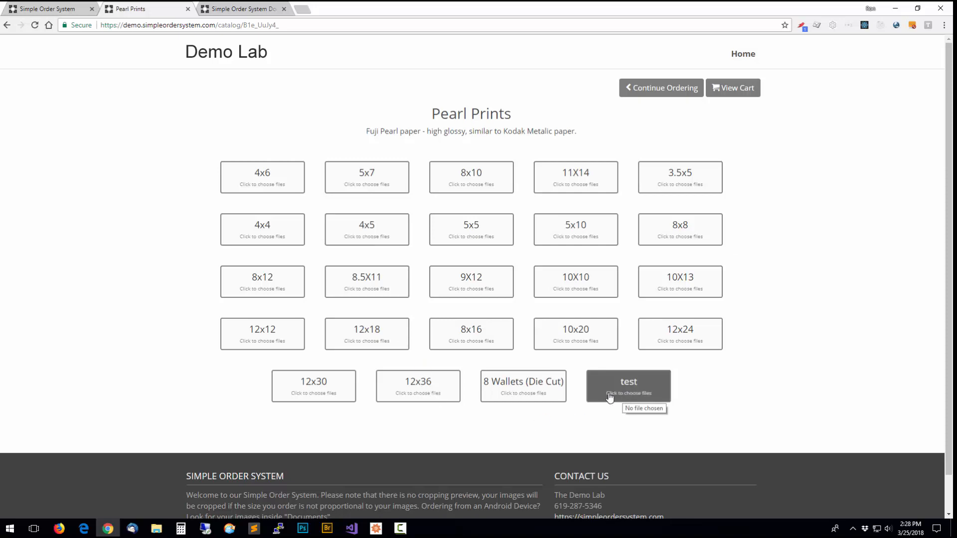
Add a 12x36 Pearl Print of 1020.jpg to the cart and open the item's available options
click(416, 384)
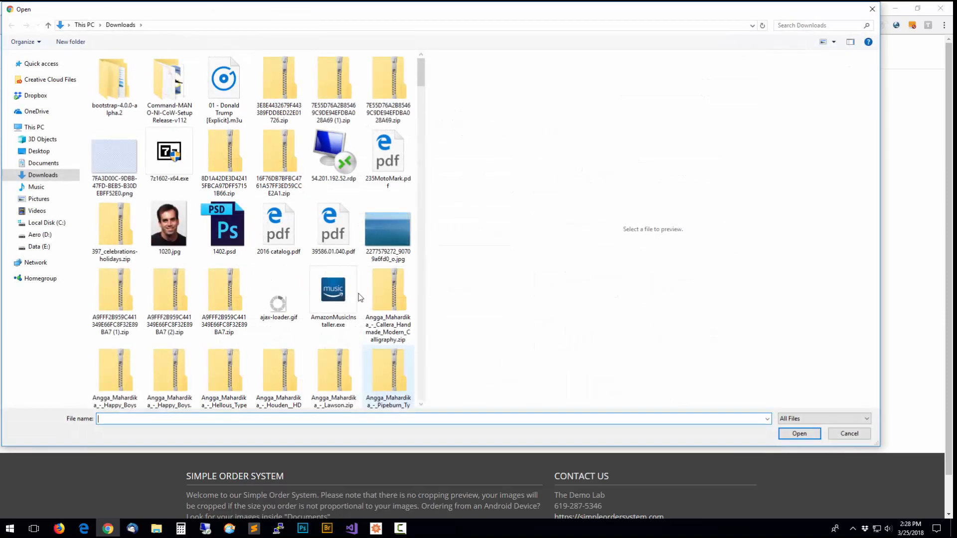
click(176, 234)
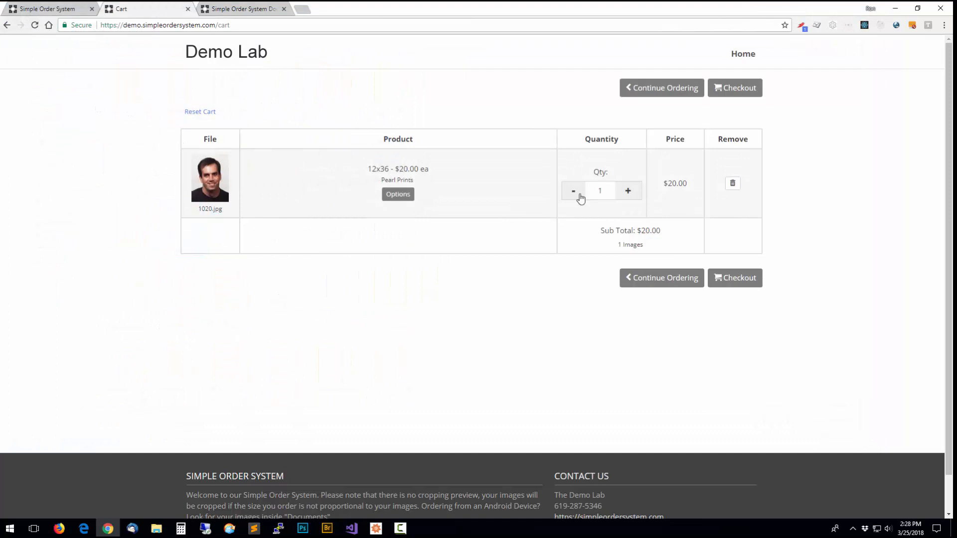
click(388, 195)
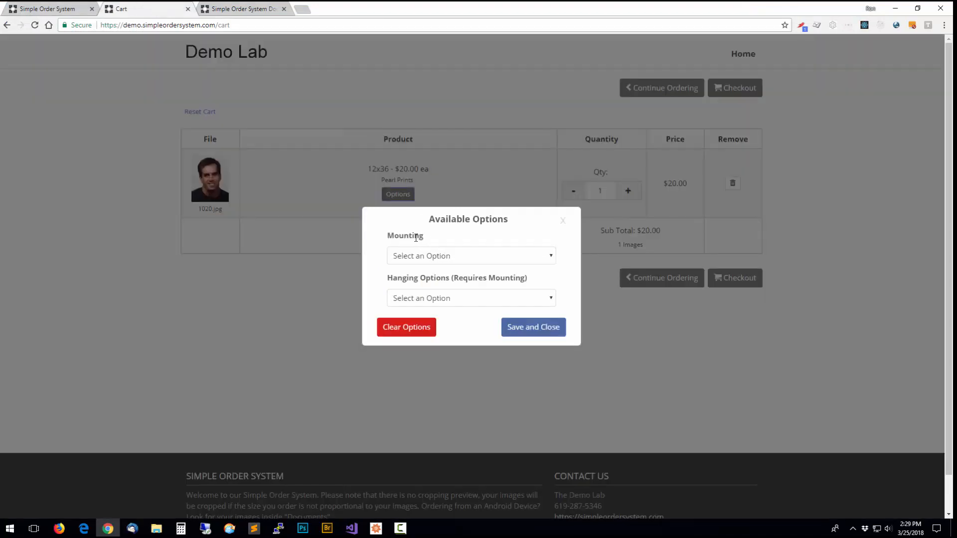
Choose Styrene mounting and the Hanging Cleat for the 12x36 print in the cart, and save the options
click(429, 257)
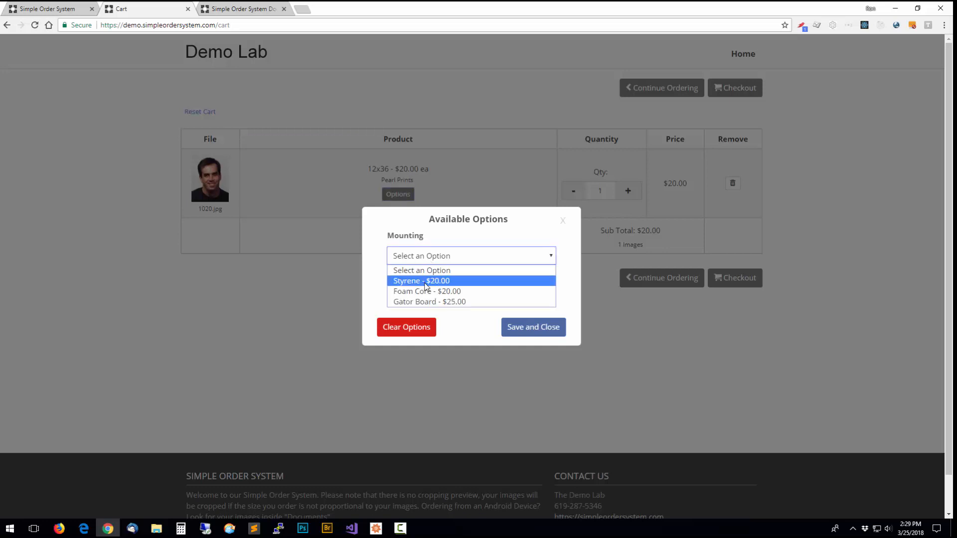
click(426, 277)
click(447, 301)
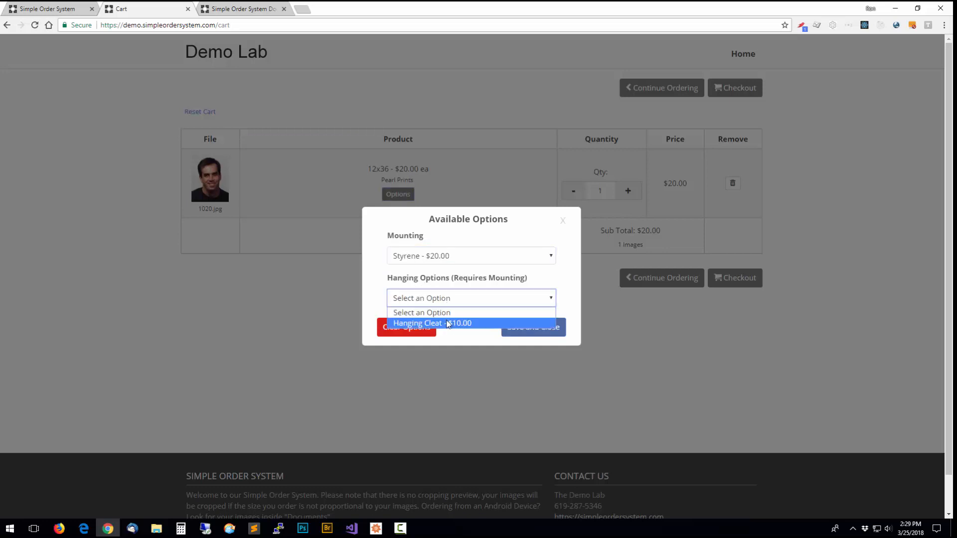
click(447, 324)
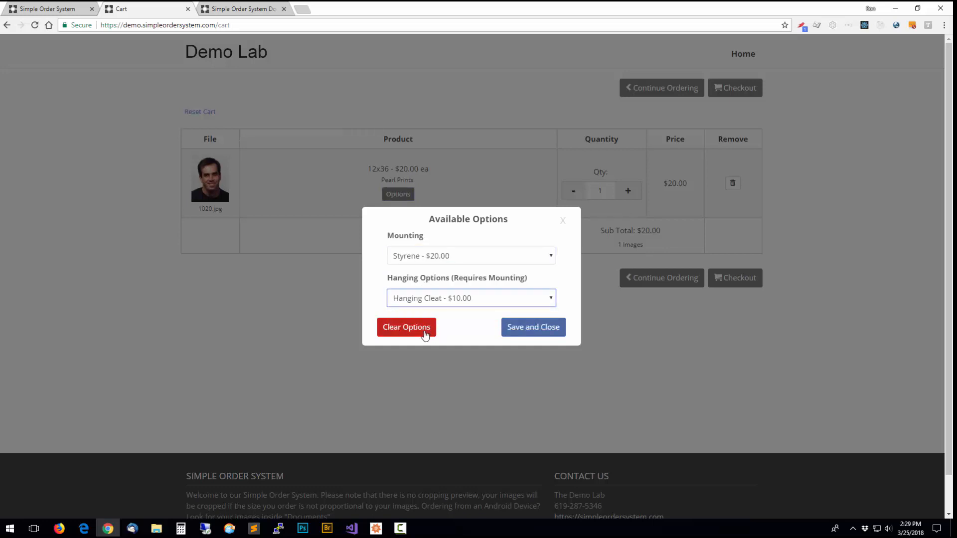
click(530, 329)
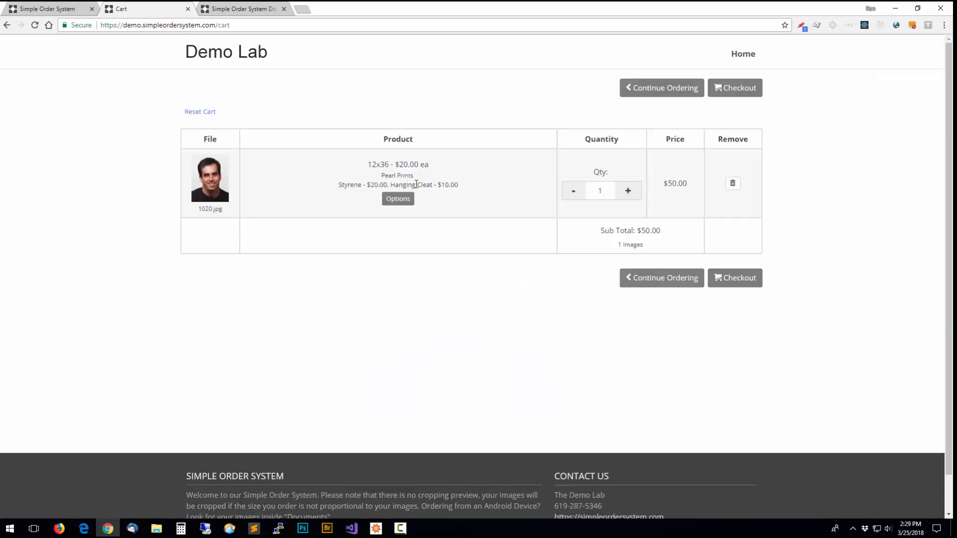
Return to the Simple Order System admin and delete the test product from the Pearl Prints category
click(38, 7)
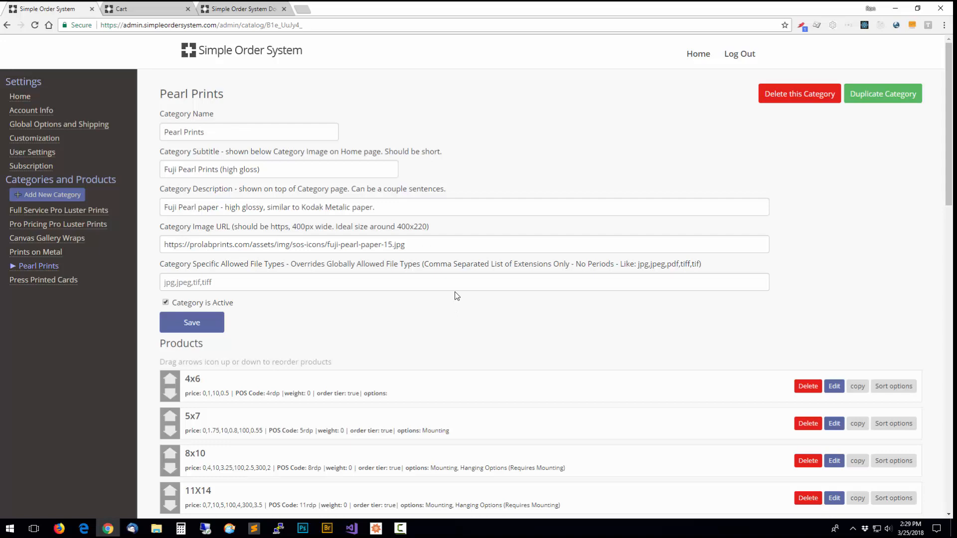
scroll(459, 309, down, 20)
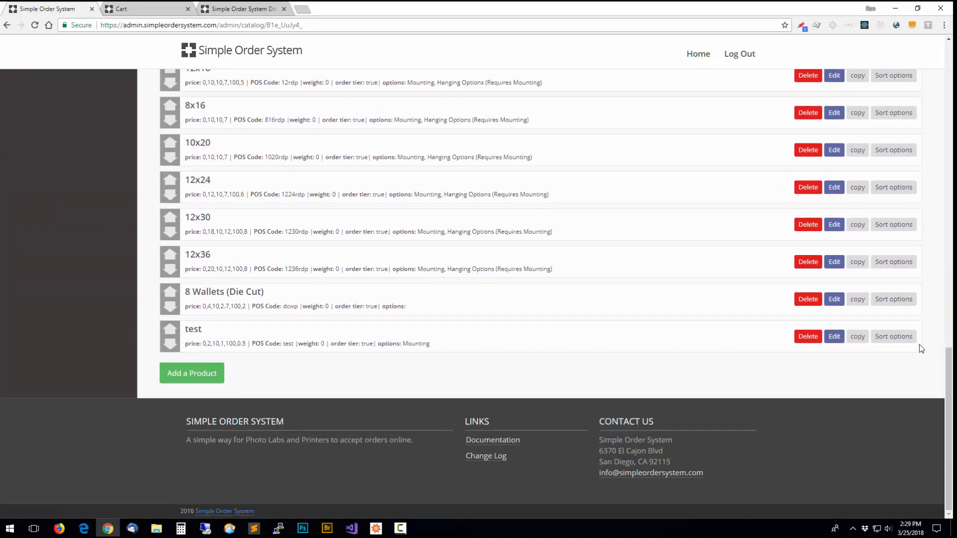
click(807, 337)
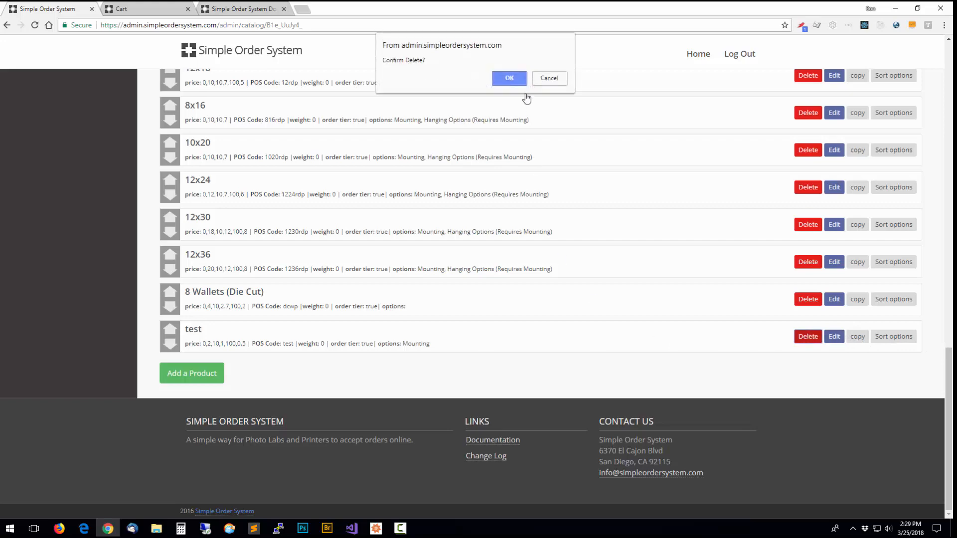
click(504, 76)
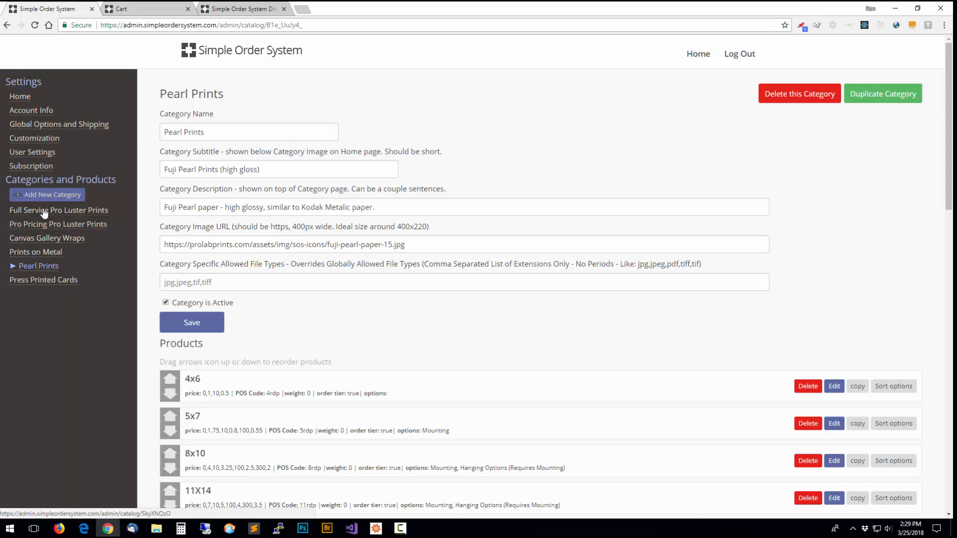
Open the Full Service Pro Luster Prints category and duplicate it
click(81, 211)
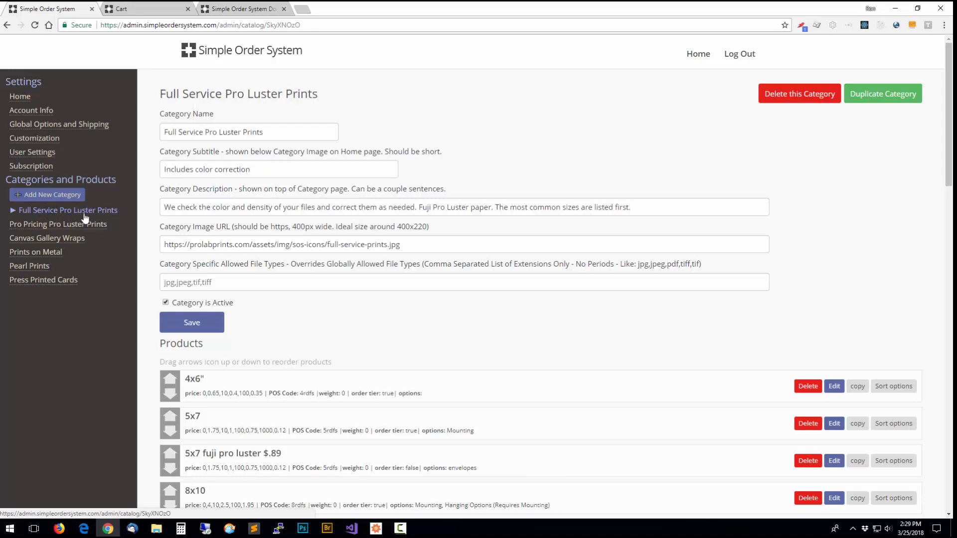
scroll(244, 378, down, 9)
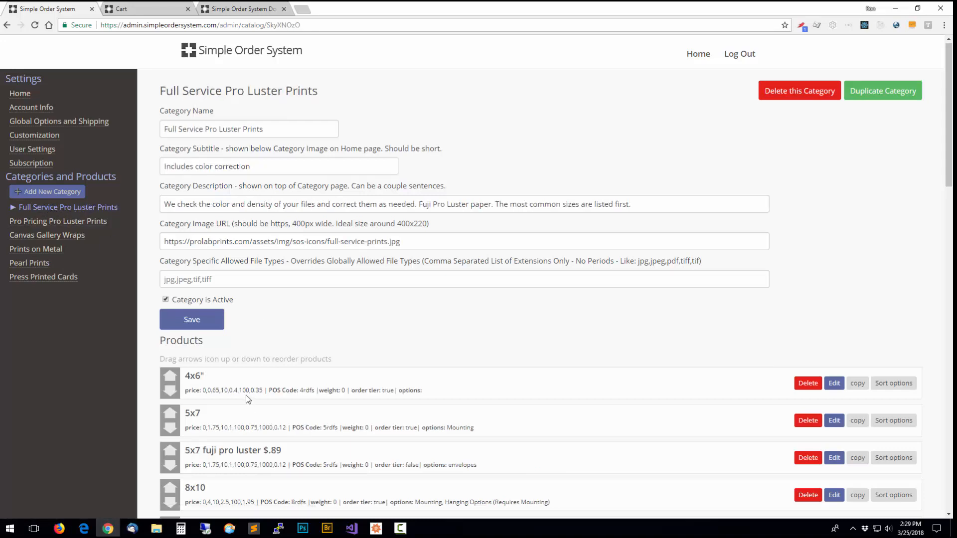
scroll(243, 374, up, 8)
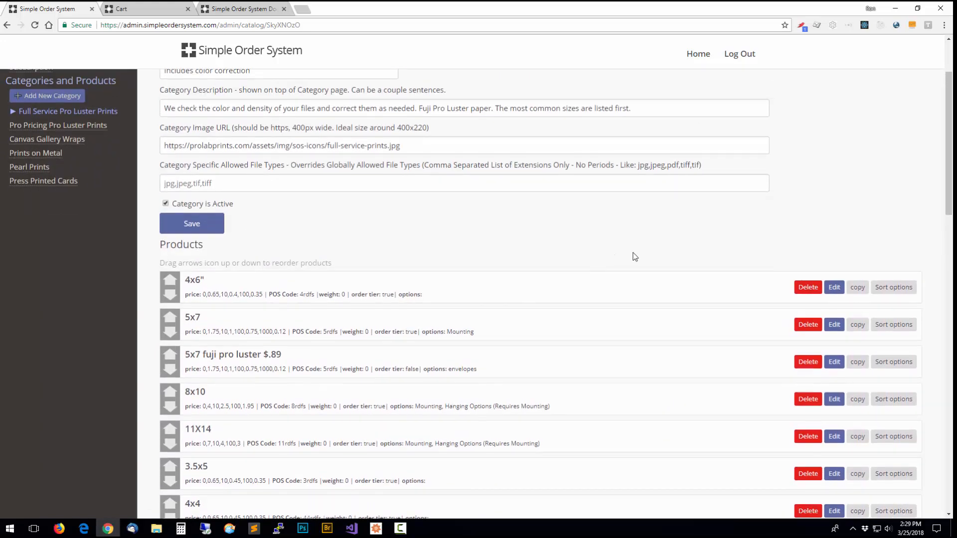
scroll(632, 256, up, 2)
click(874, 98)
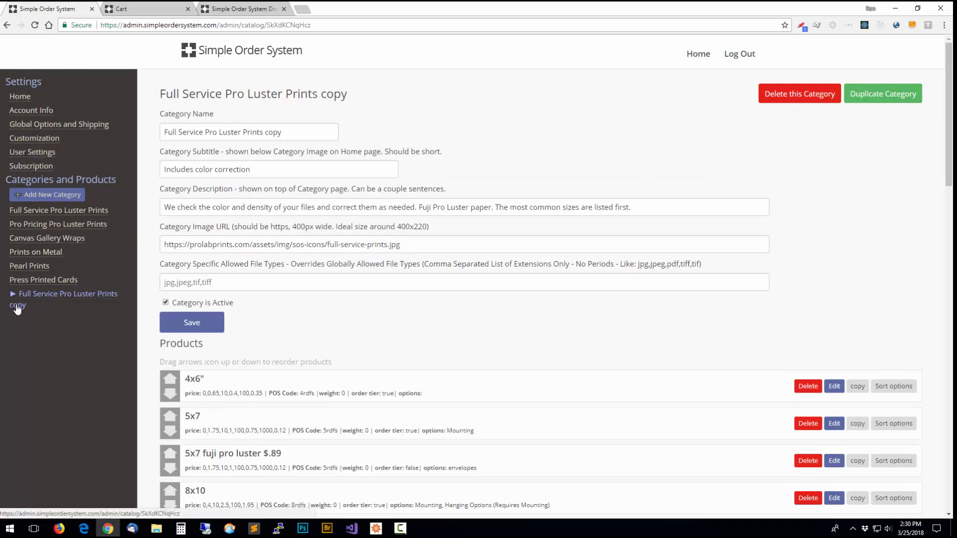
Look over the duplicated Full Service Pro Luster Prints copy category and delete it
click(287, 131)
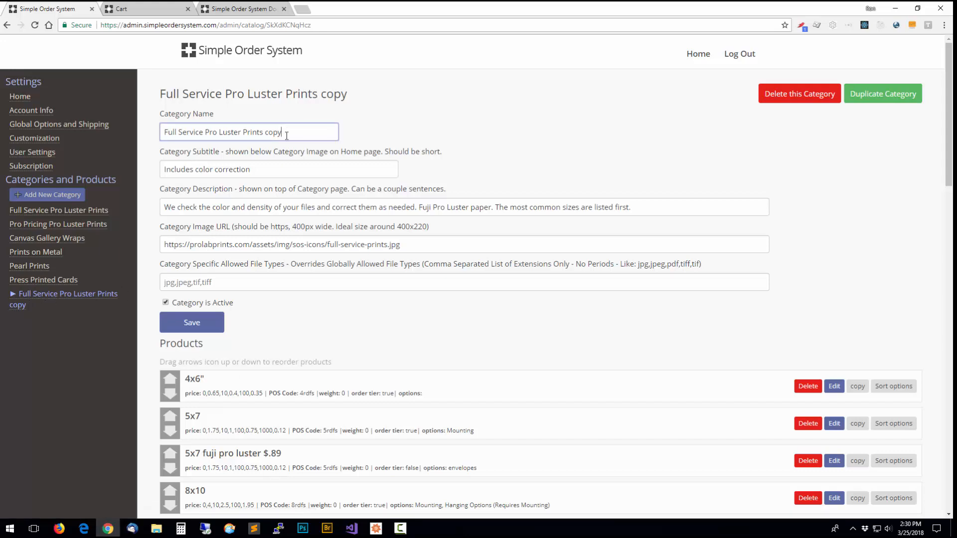
scroll(248, 279, down, 5)
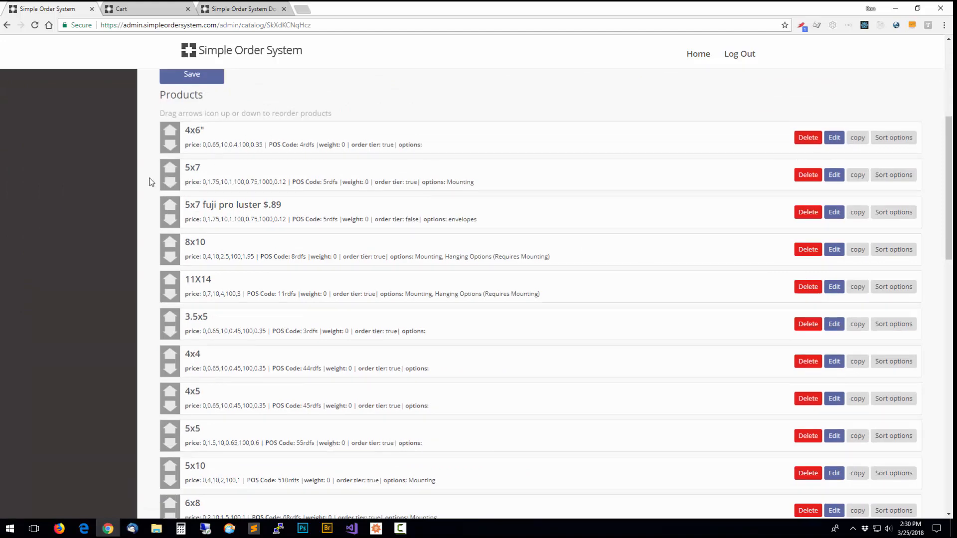
scroll(151, 182, up, 5)
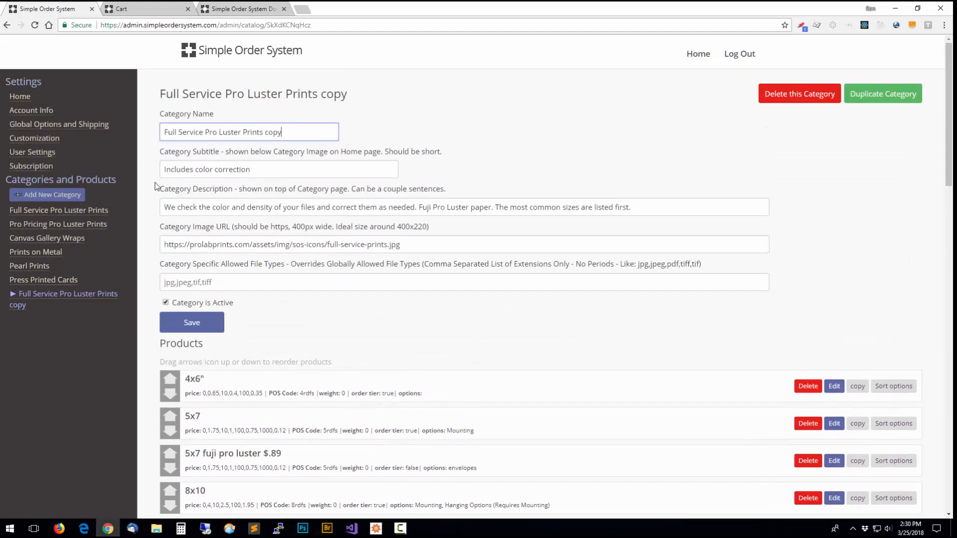
click(83, 296)
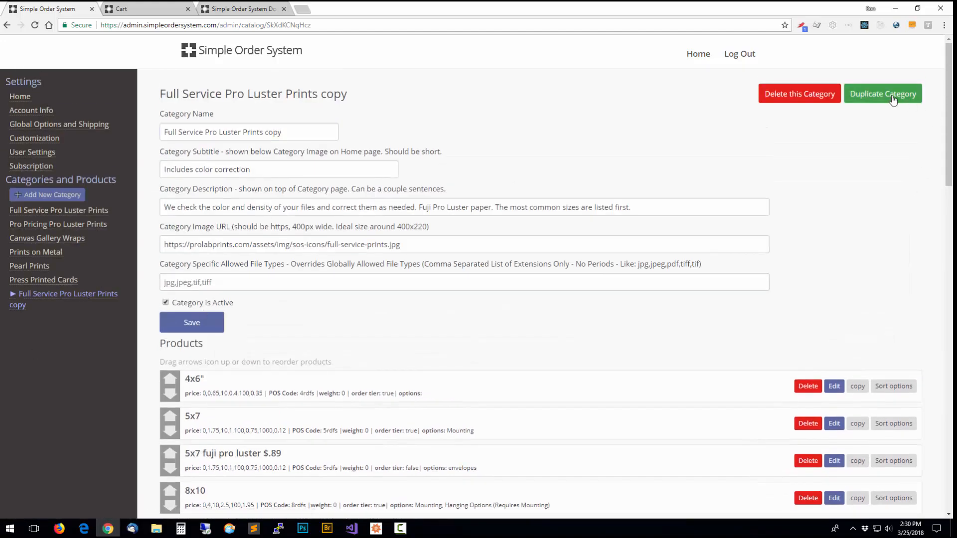
click(803, 96)
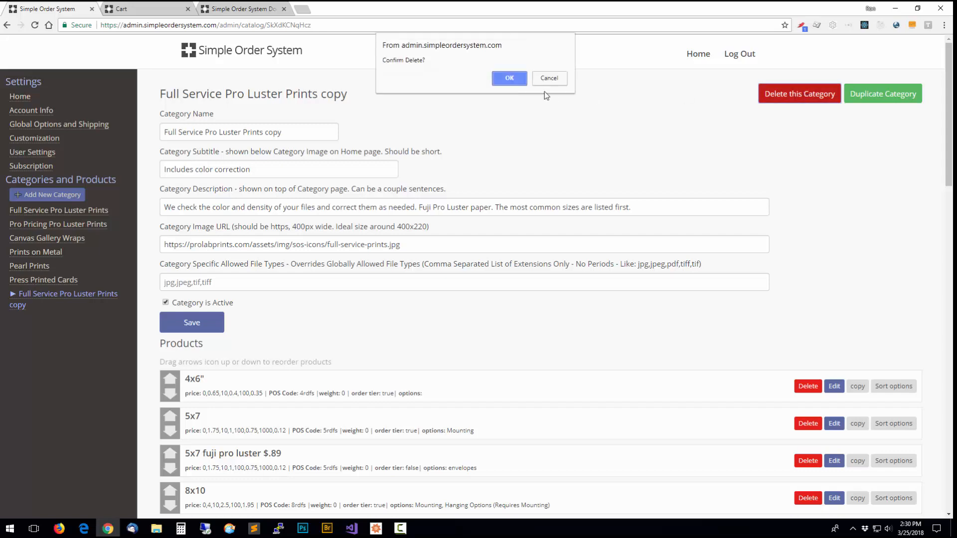
click(509, 78)
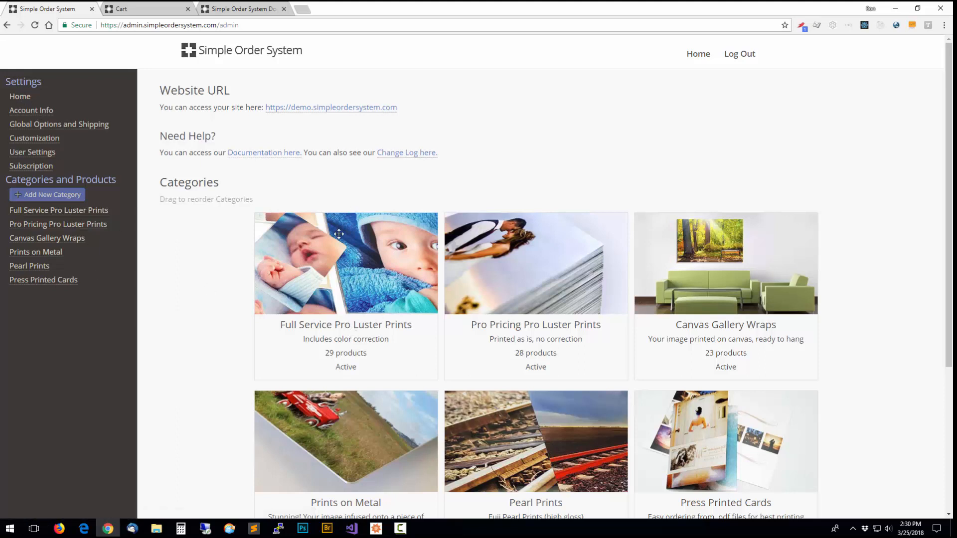
Move the Prints on Metal category to the first position, ahead of Full Service Pro Luster Prints
scroll(344, 249, down, 3)
scroll(365, 326, up, 3)
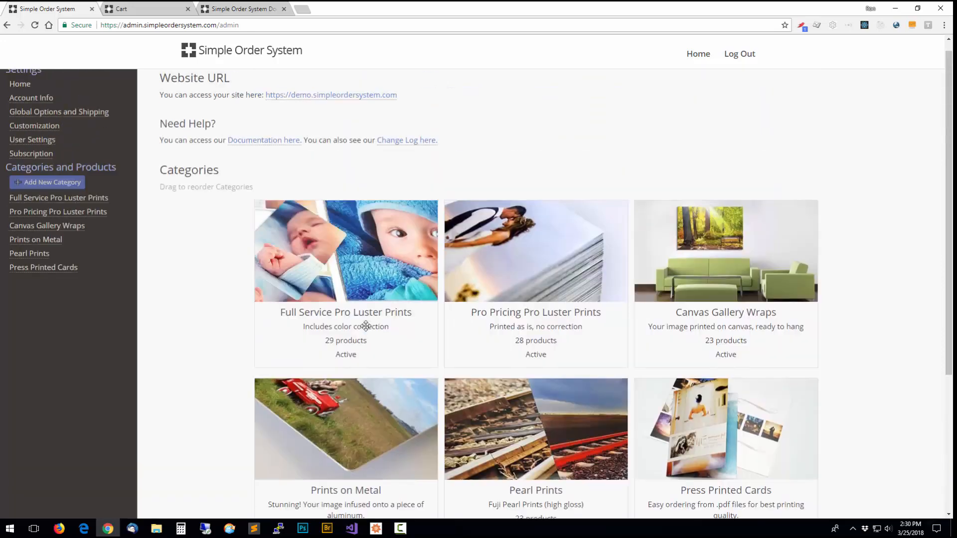
drag(369, 431, 361, 261)
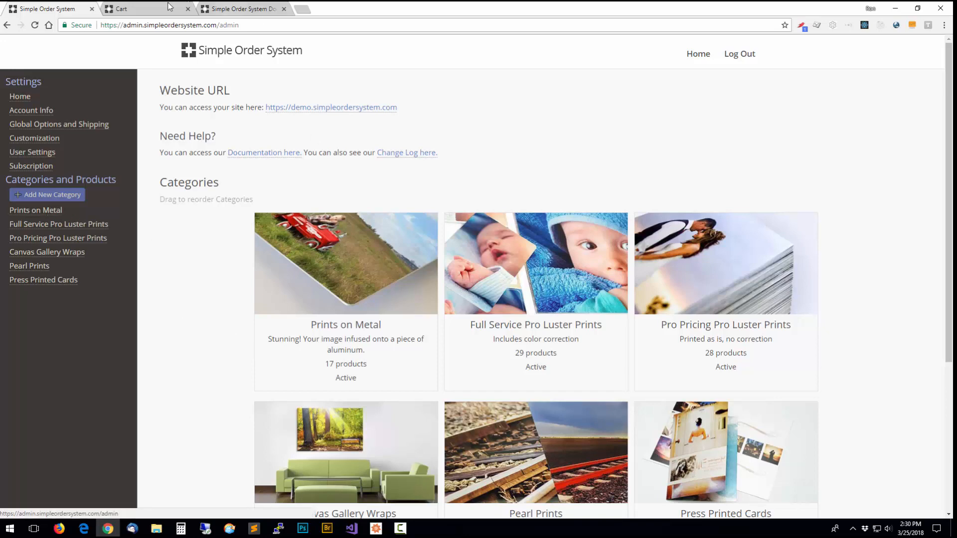
Switch to the Demo Lab storefront, open its home page, and reload it to check the category order
click(127, 11)
click(214, 56)
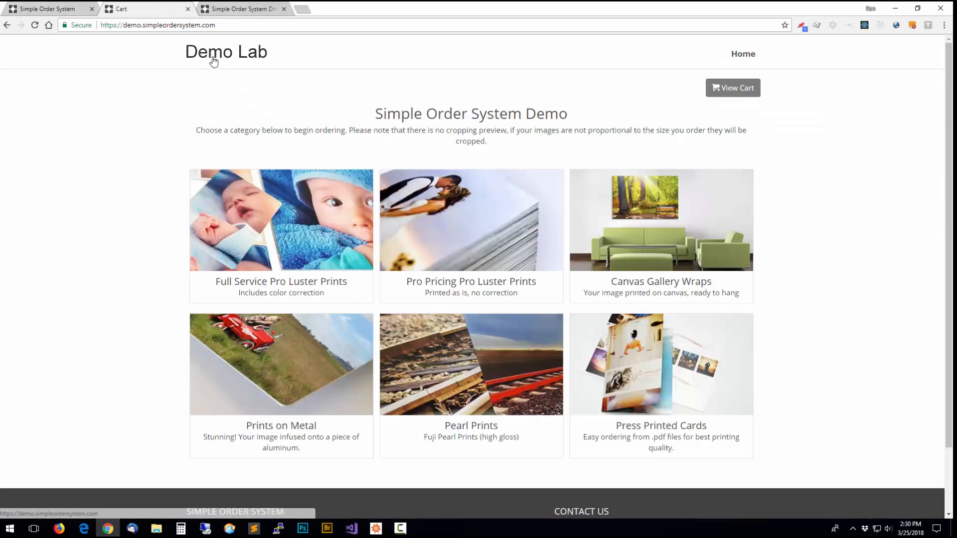
click(34, 25)
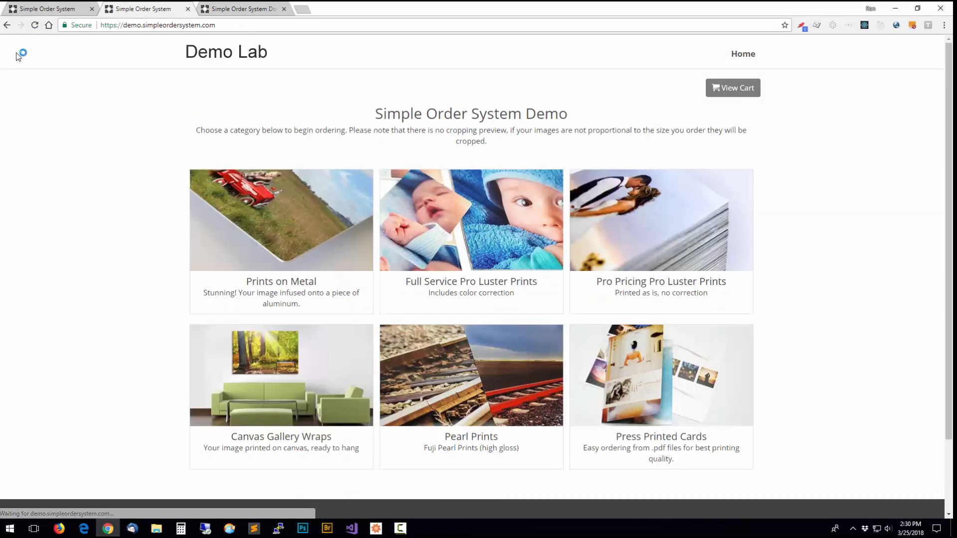